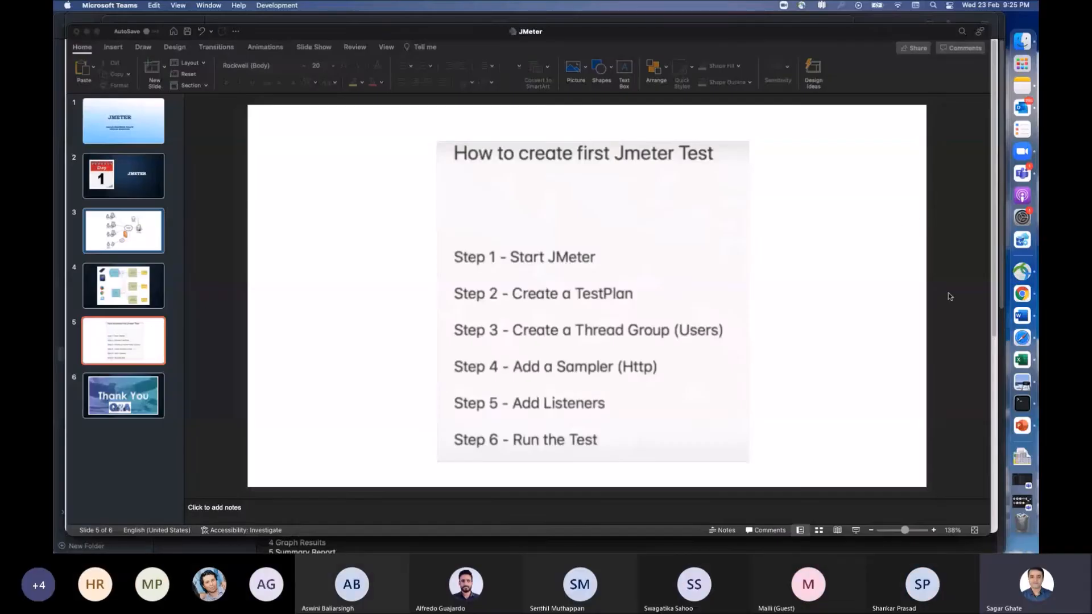
# Step: Bring up the JMeter bin folder in Finder and launch Terminal alongside it
pyautogui.click(1023, 41)
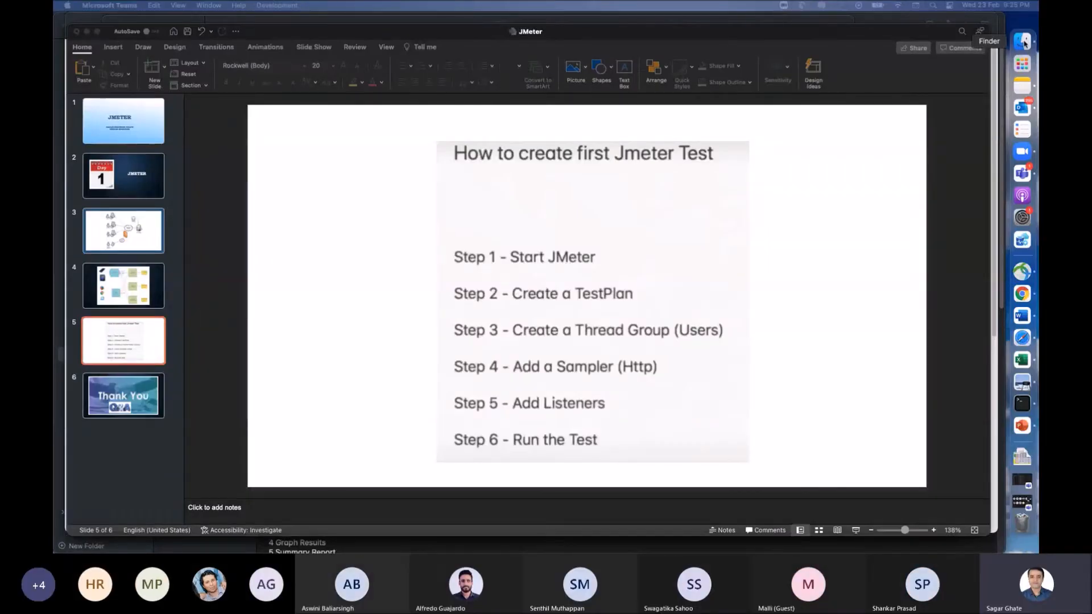
pyautogui.press('super+space')
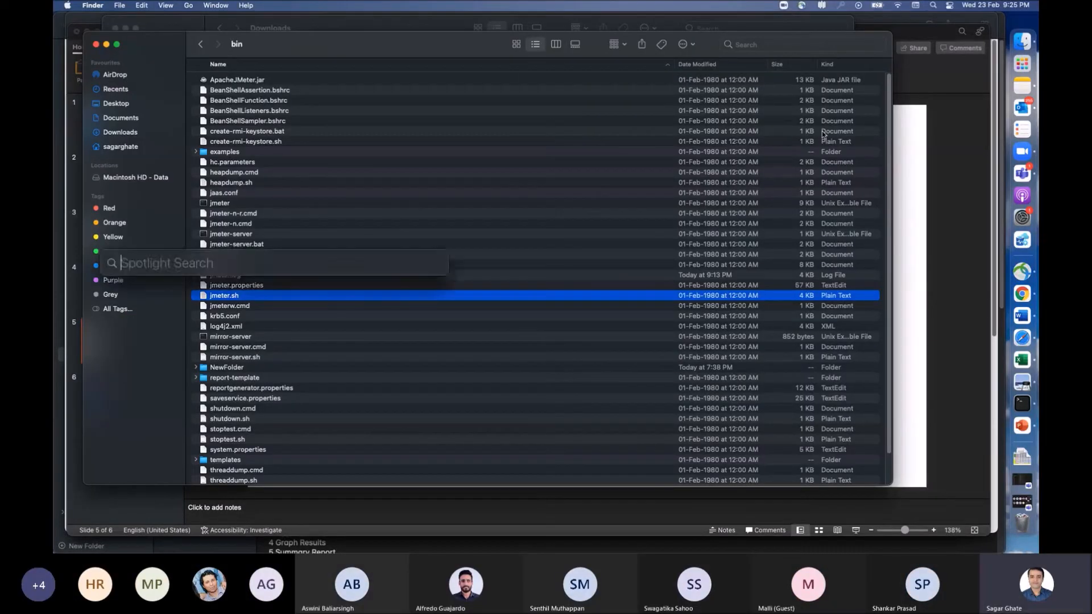
pyautogui.write('ter')
pyautogui.press('Return')
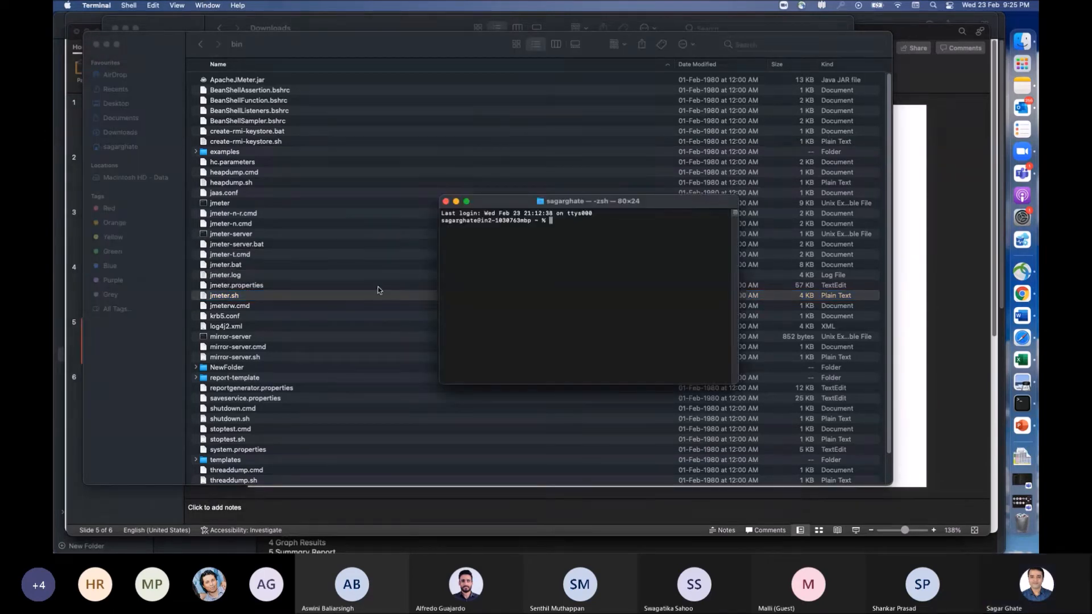
# Step: Try to run sh jmeter.sh from the home directory
pyautogui.write('sh jmeter.sh')
pyautogui.press('Return')
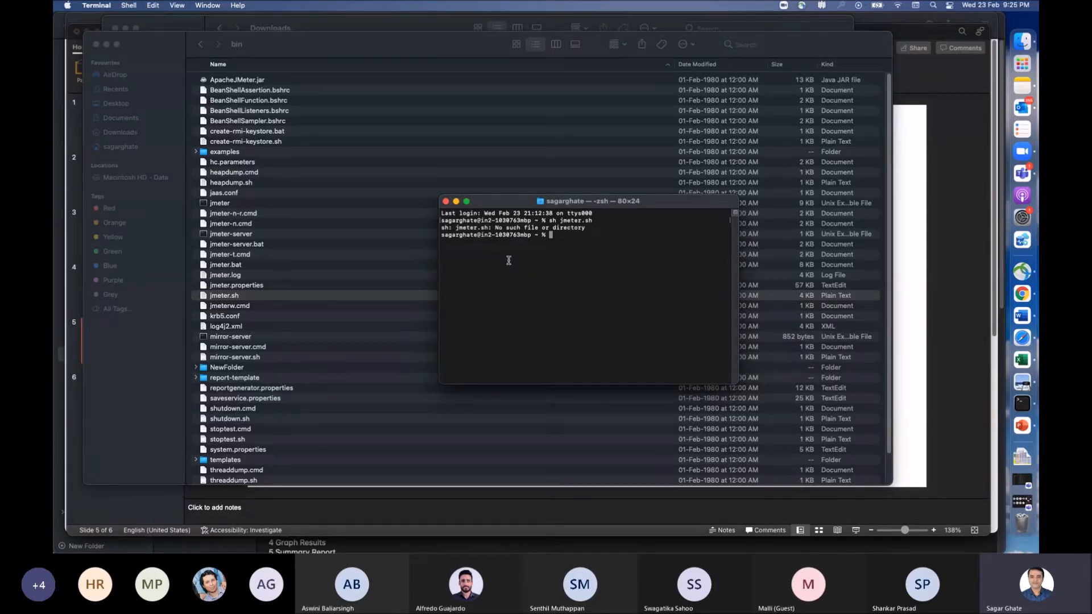
# Step: Change the working directory to the apache-jmeter-5.2.1/bin folder, using the path of jmeter.sh from Finder
pyautogui.write('cd')
pyautogui.moveTo(224, 296); pyautogui.dragTo(611, 249)
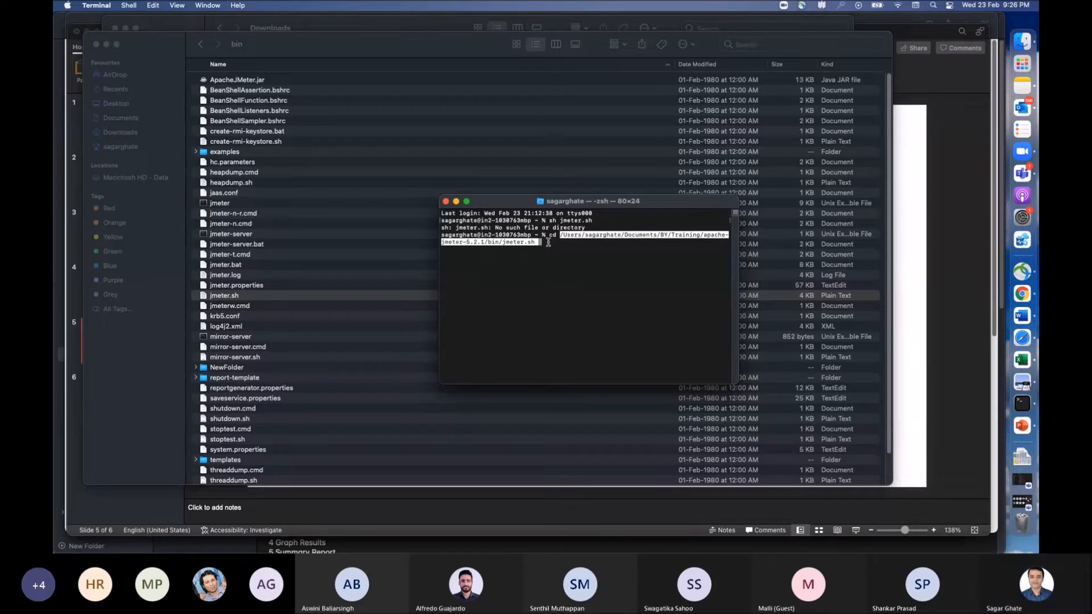
pyautogui.press('BackSpace')
pyautogui.press('BackSpace')
pyautogui.press('BackSpace')
pyautogui.press('BackSpace')
pyautogui.press('BackSpace')
pyautogui.press('BackSpace')
pyautogui.press('BackSpace')
pyautogui.press('BackSpace')
pyautogui.press('BackSpace')
pyautogui.press('BackSpace')
pyautogui.press('Return')
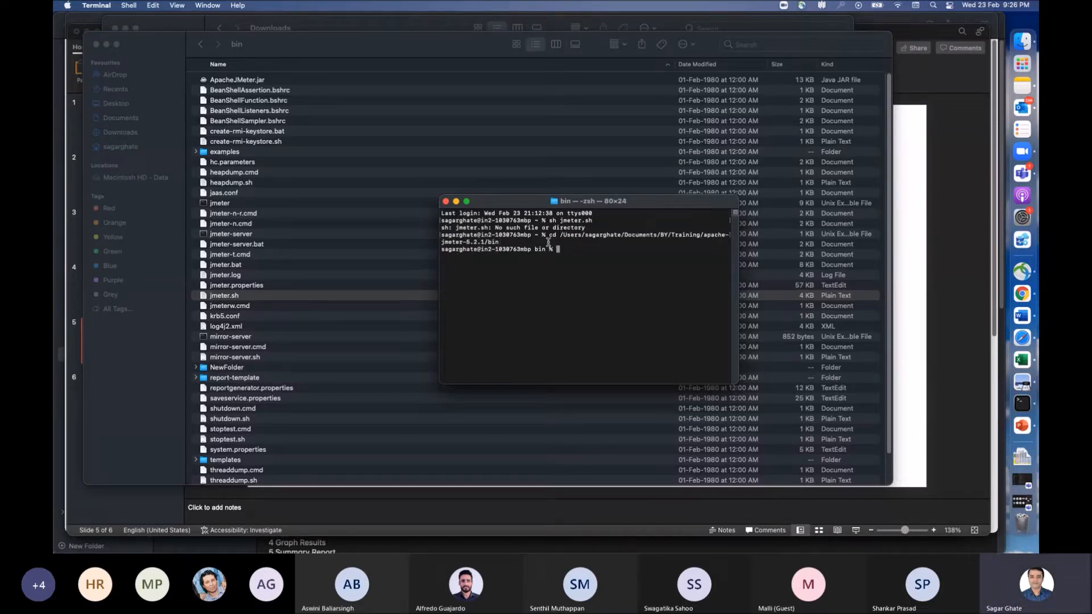
# Step: Start JMeter by running sh jmeter.sh in the bin folder and enlarge its window to fill most of the screen
pyautogui.write('sh ')
pyautogui.write('jmeter.s')
pyautogui.write('h')
pyautogui.press('Return')
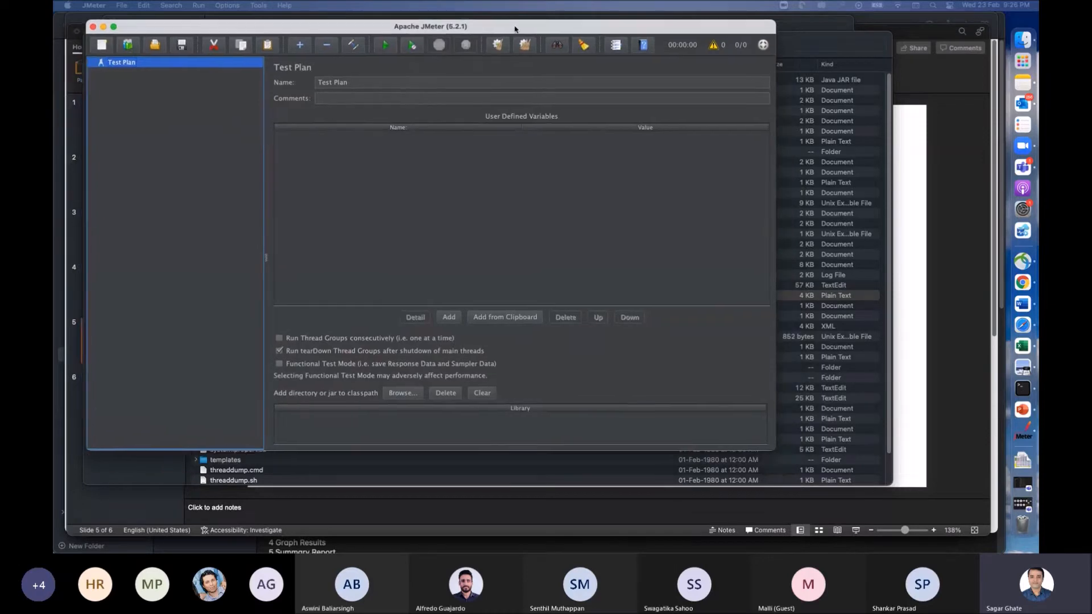
pyautogui.moveTo(775, 450); pyautogui.dragTo(977, 525)
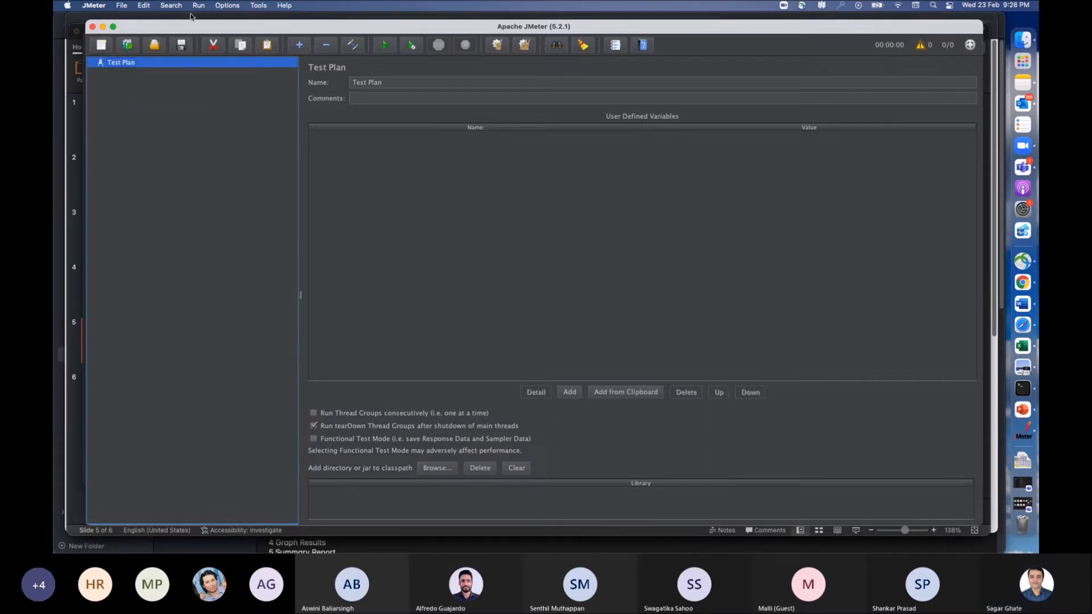
# Step: Switch to PowerPoint to review the slide on creating a first JMeter test, and return to JMeter
pyautogui.press('super+Tab')
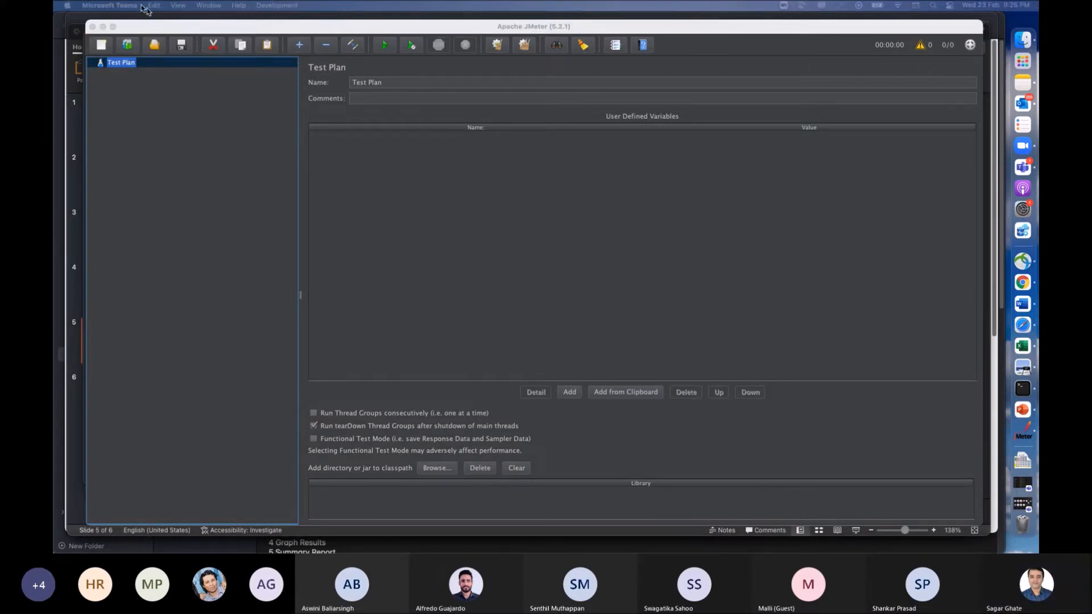
pyautogui.click(193, 101)
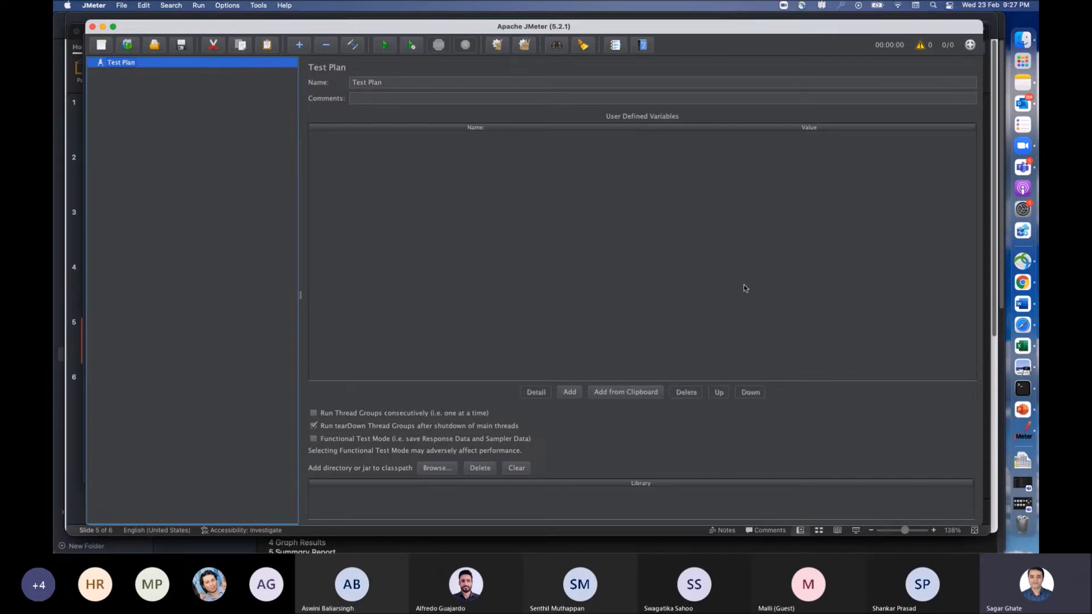
pyautogui.press('super+Tab')
pyautogui.press('super+Tab')
pyautogui.press('super+Tab')
pyautogui.press('super+Tab')
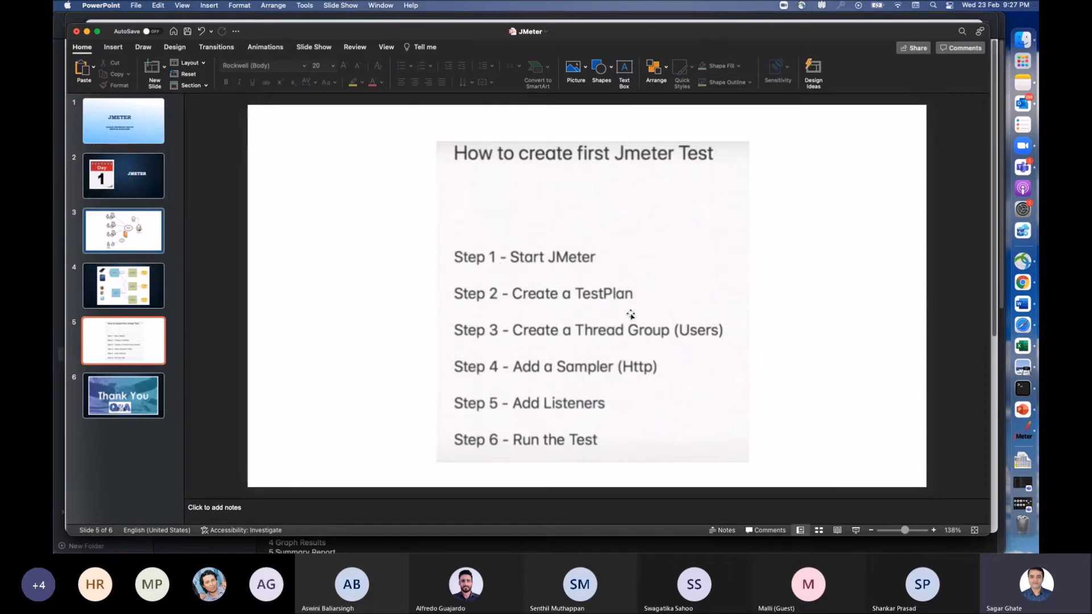
pyautogui.press('super+Tab')
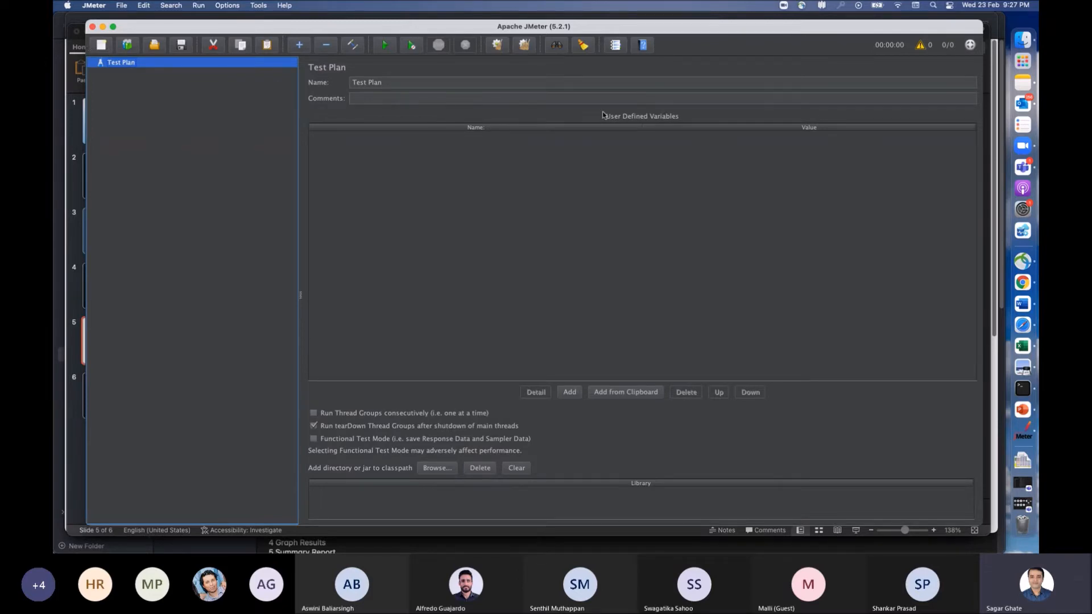
pyautogui.click(122, 7)
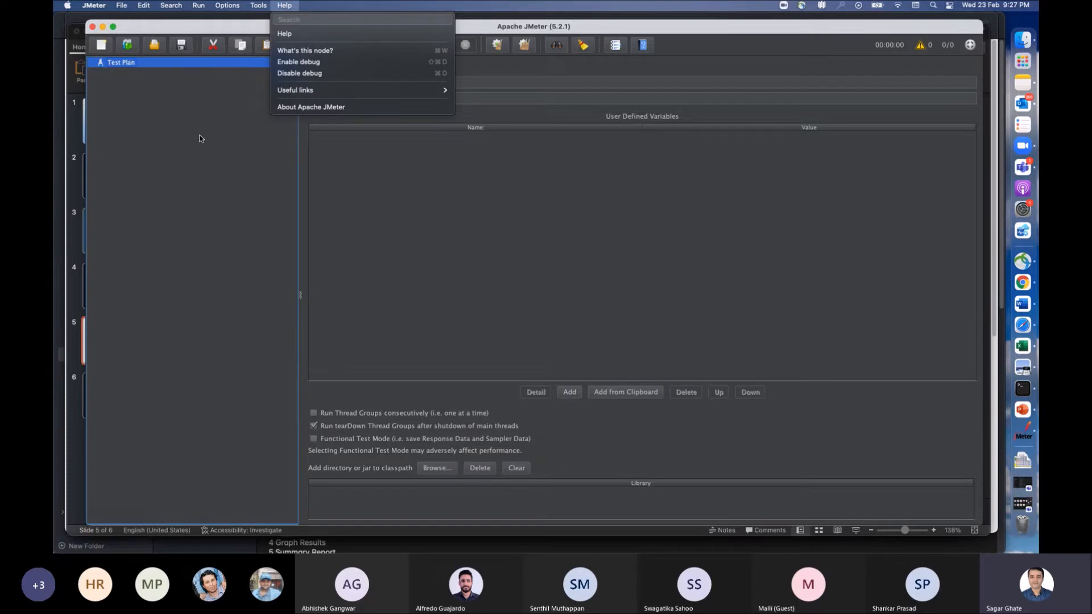
pyautogui.click(200, 136)
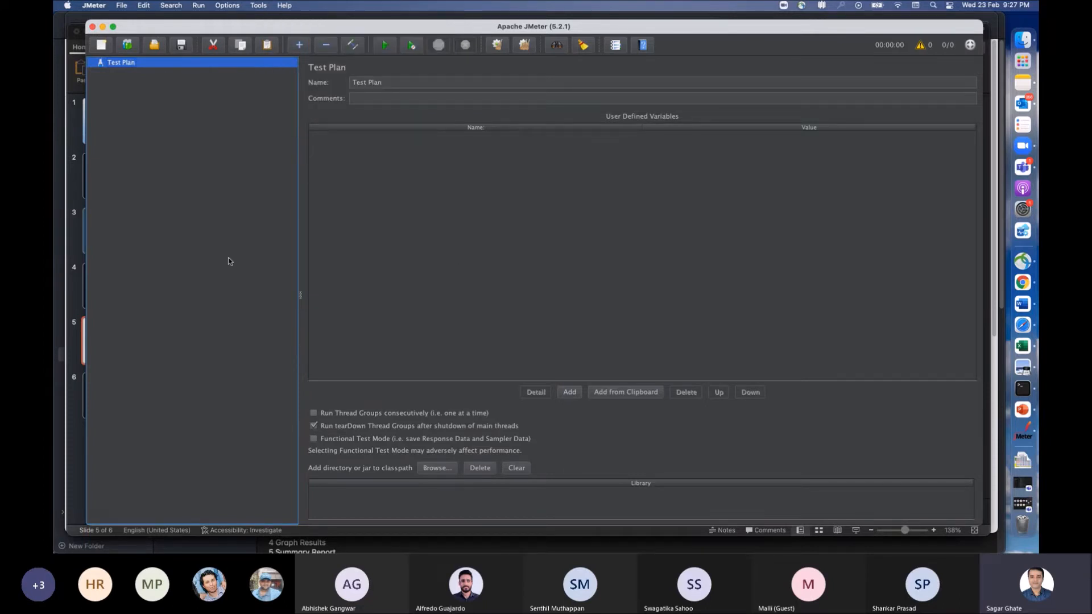
pyautogui.click(144, 7)
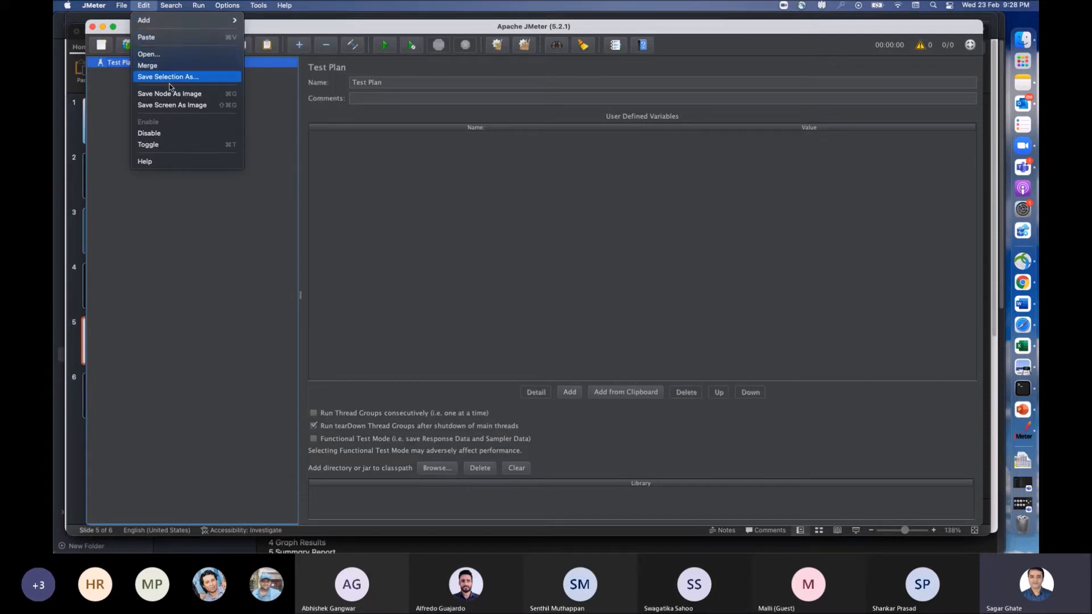
pyautogui.moveTo(188, 3)
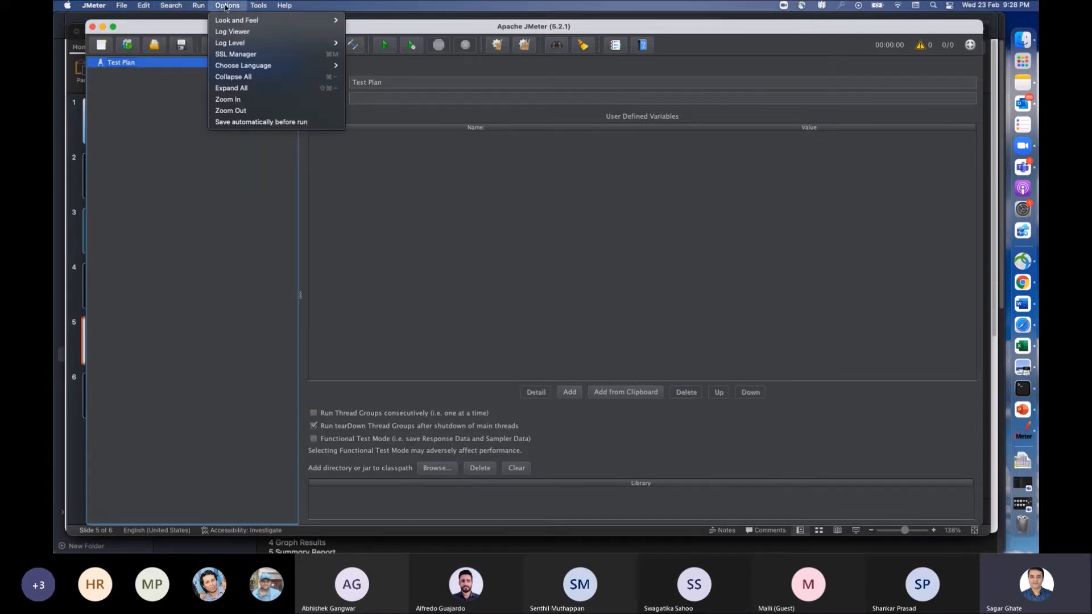
pyautogui.moveTo(233, 6)
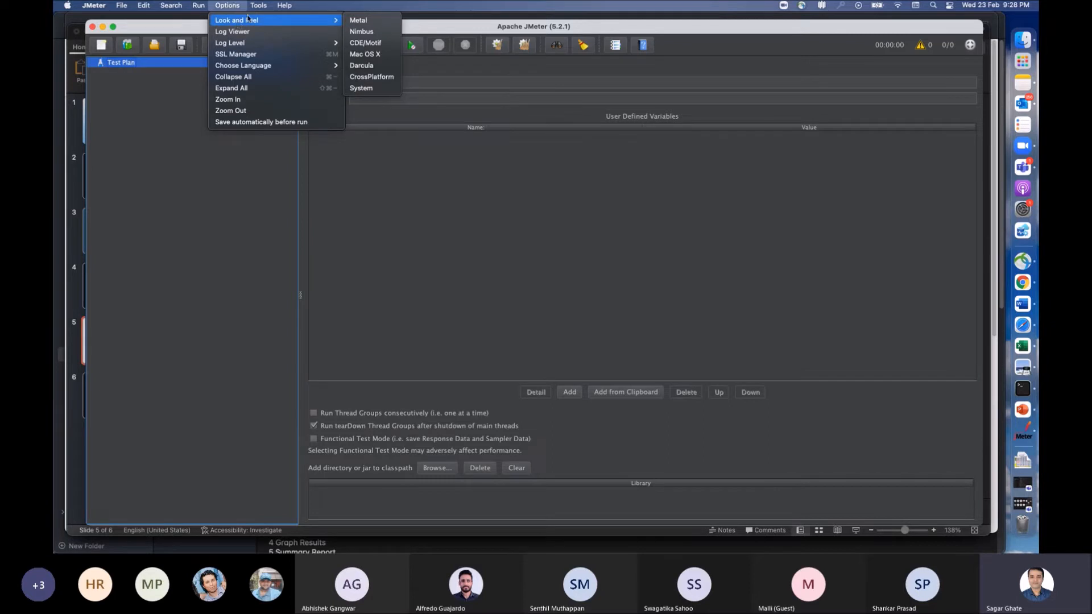
# Step: View the About Apache JMeter information in an enlarged window, and close it
pyautogui.moveTo(294, 8)
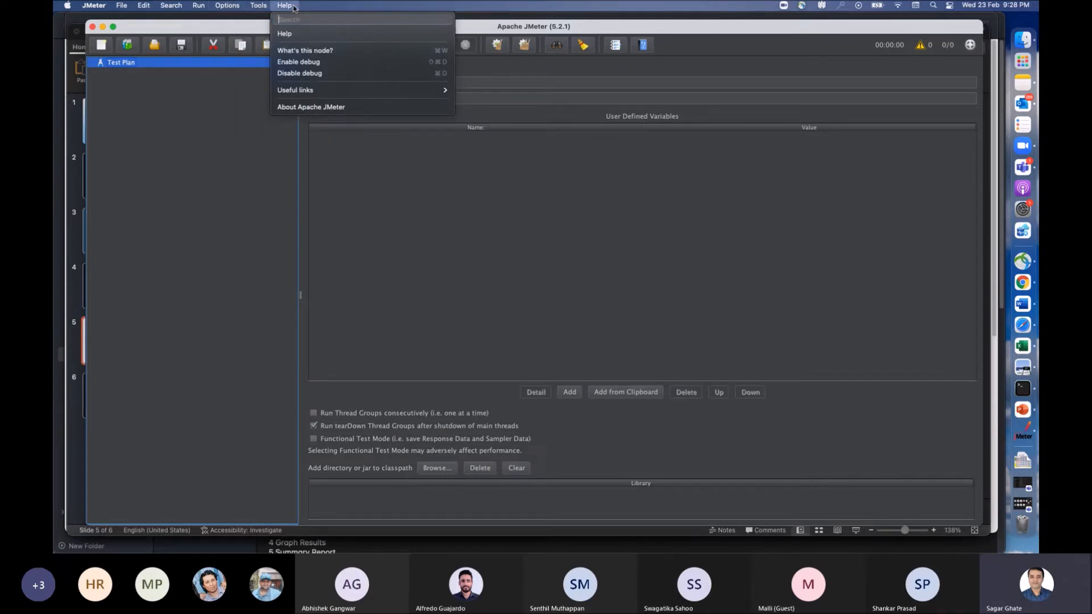
pyautogui.click(316, 108)
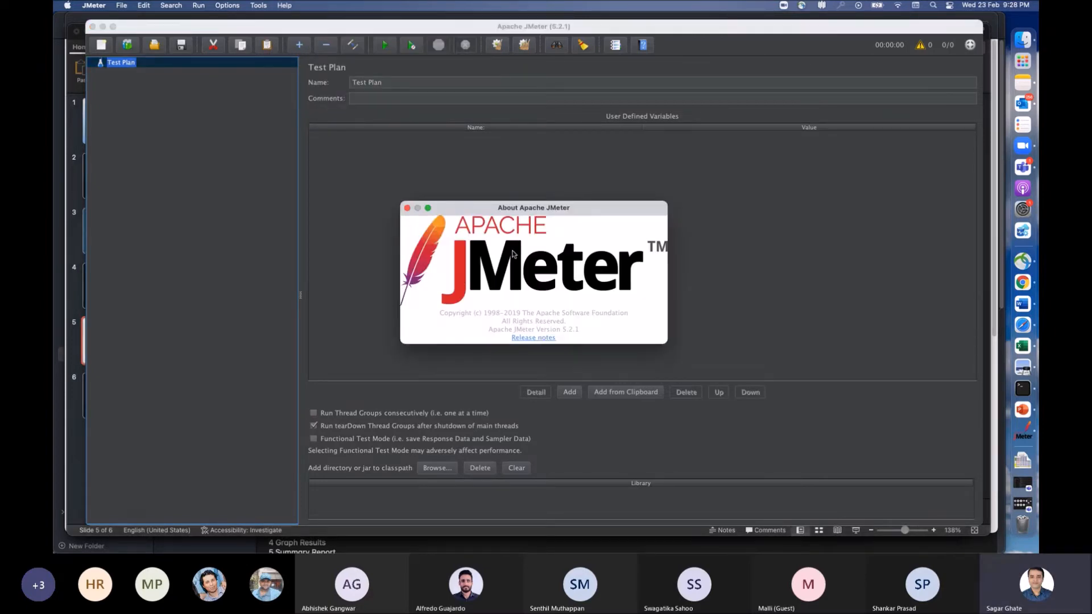
pyautogui.moveTo(541, 210); pyautogui.dragTo(500, 139)
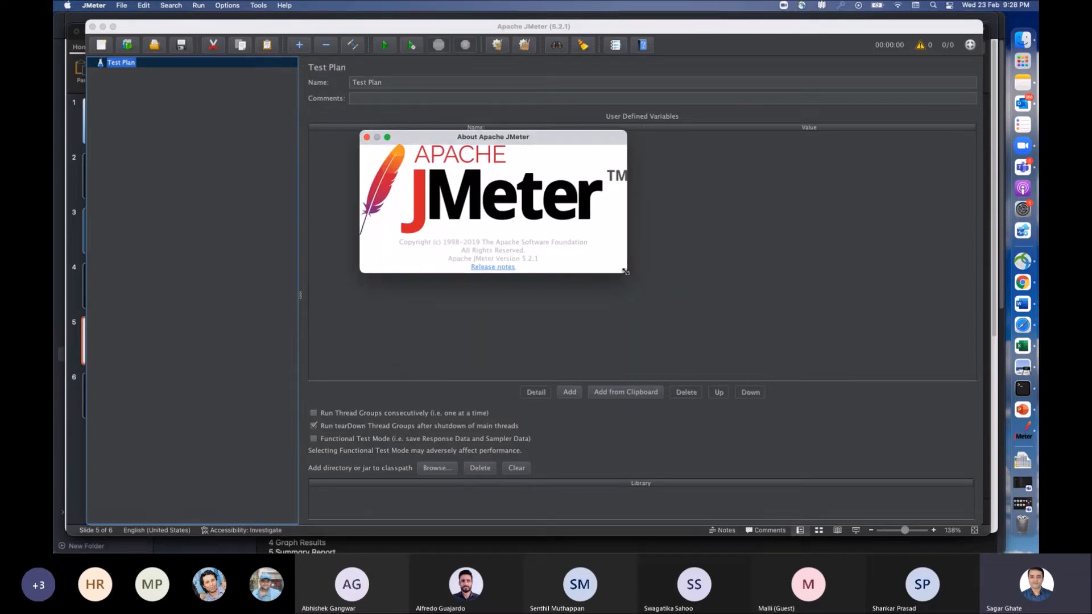
pyautogui.moveTo(623, 271); pyautogui.dragTo(811, 411)
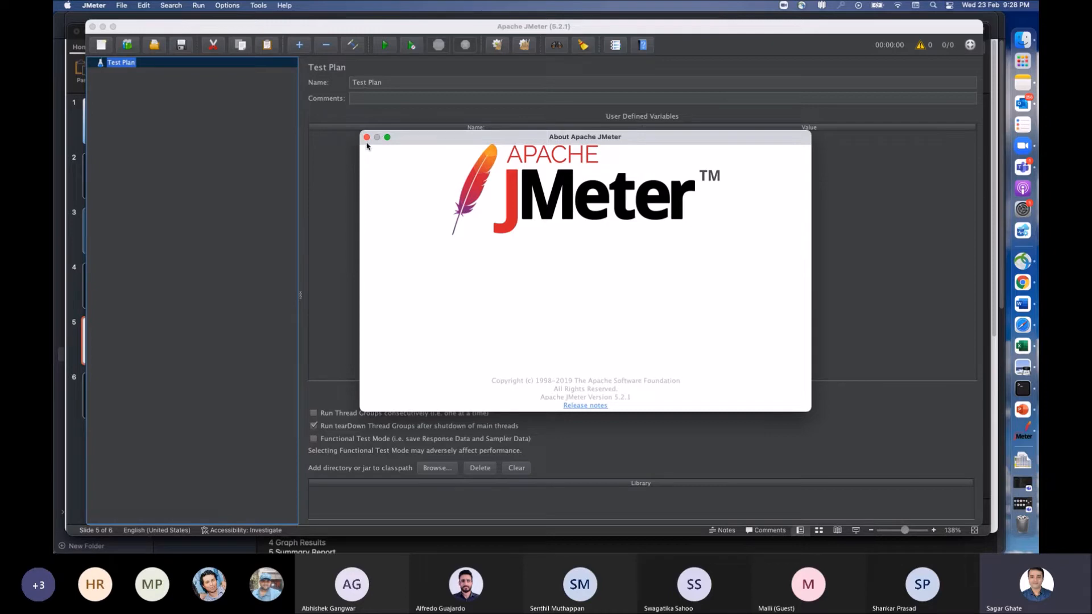
pyautogui.click(367, 138)
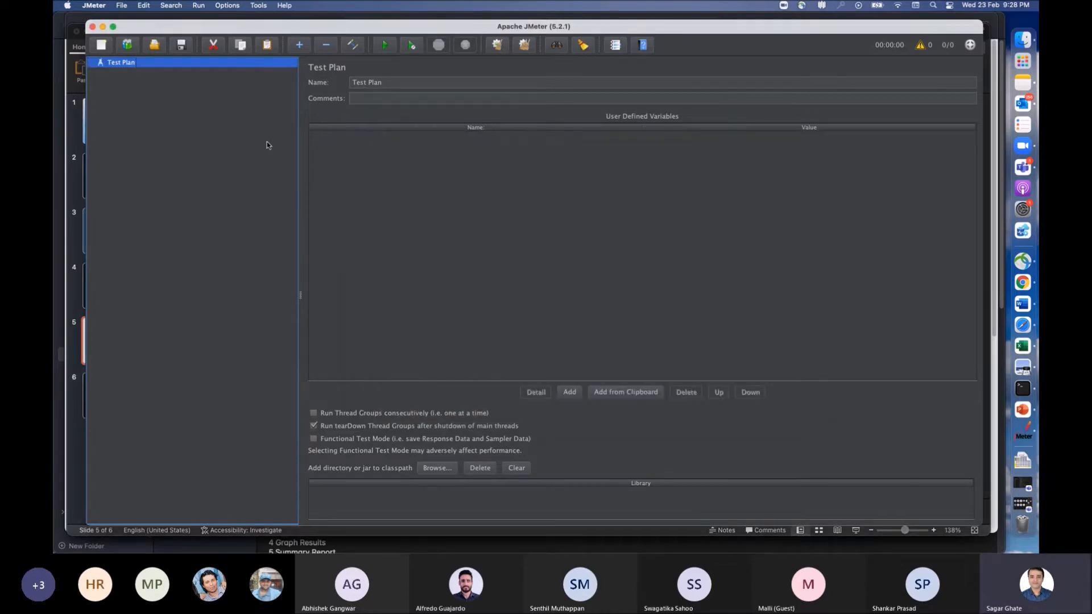
pyautogui.click(285, 9)
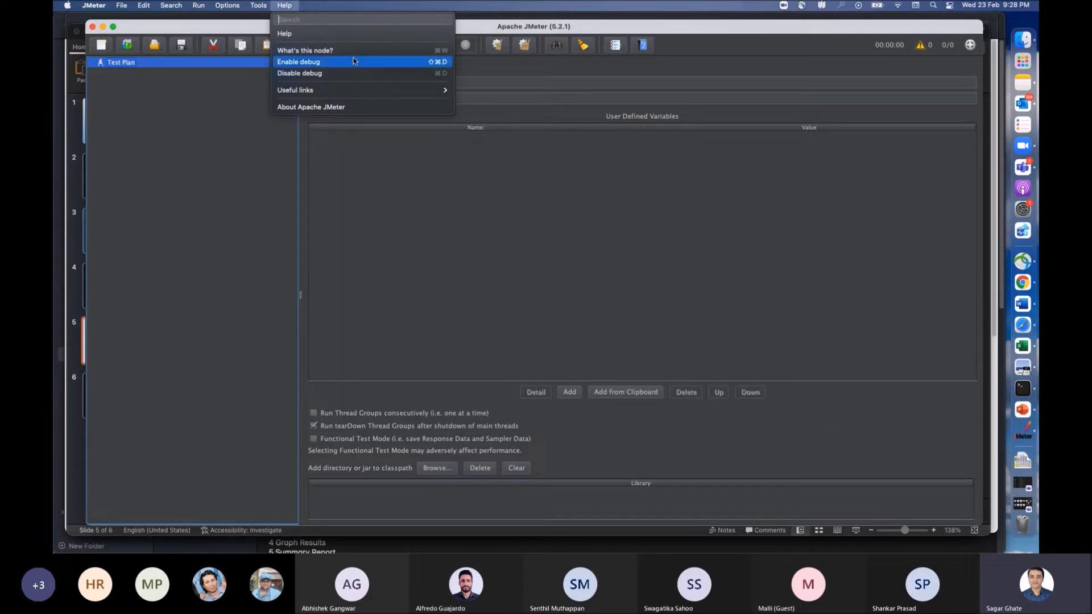
pyautogui.moveTo(364, 91)
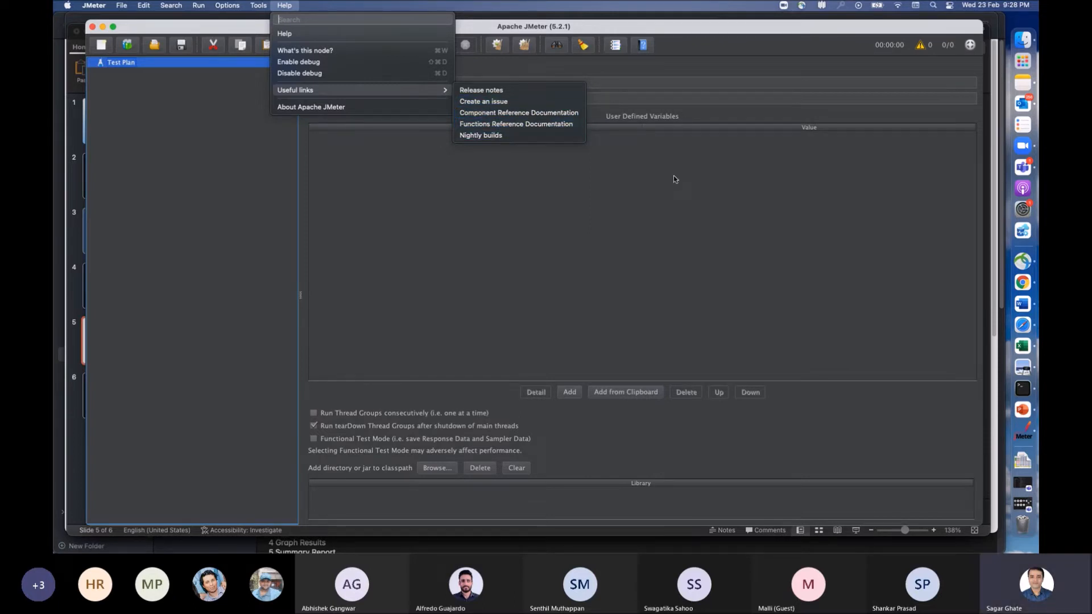
pyautogui.click(695, 219)
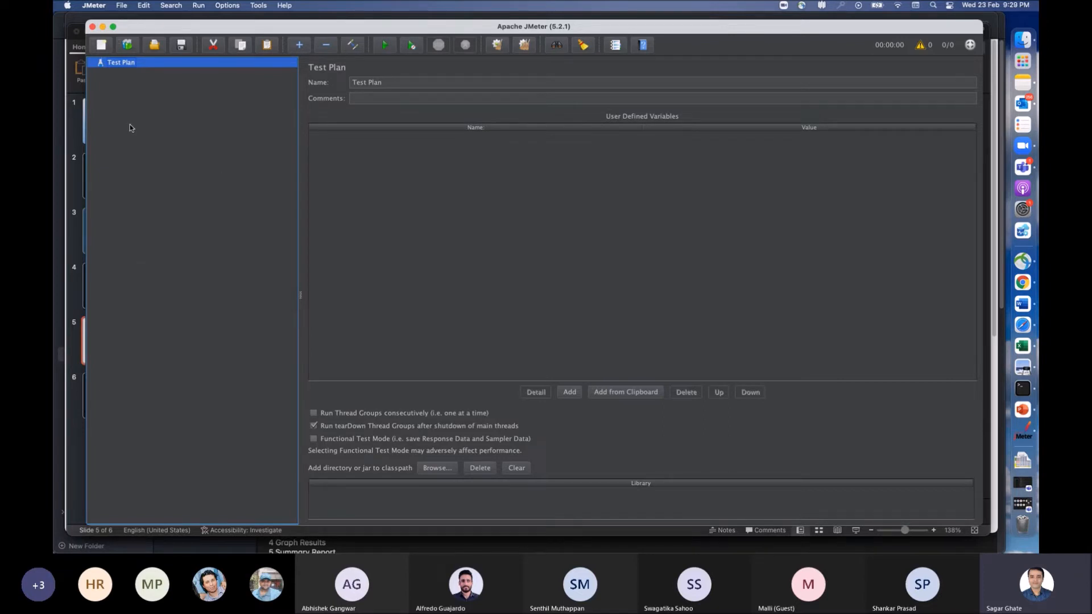
# Step: Start a new test plan from the Building a Web Test Plan template and expand its Scenario 1 thread group
pyautogui.click(102, 48)
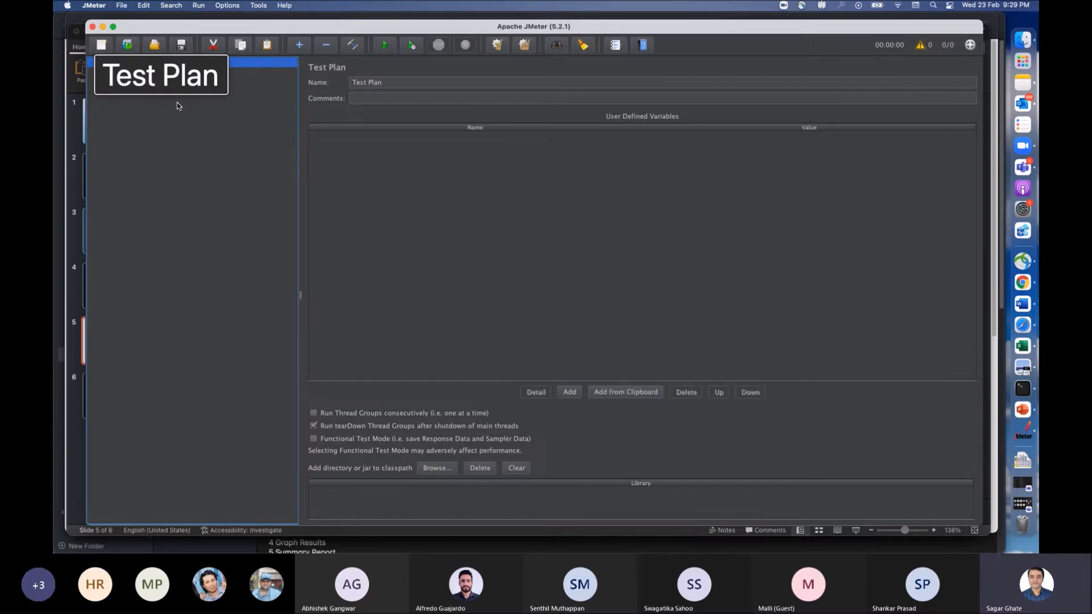
pyautogui.click(101, 45)
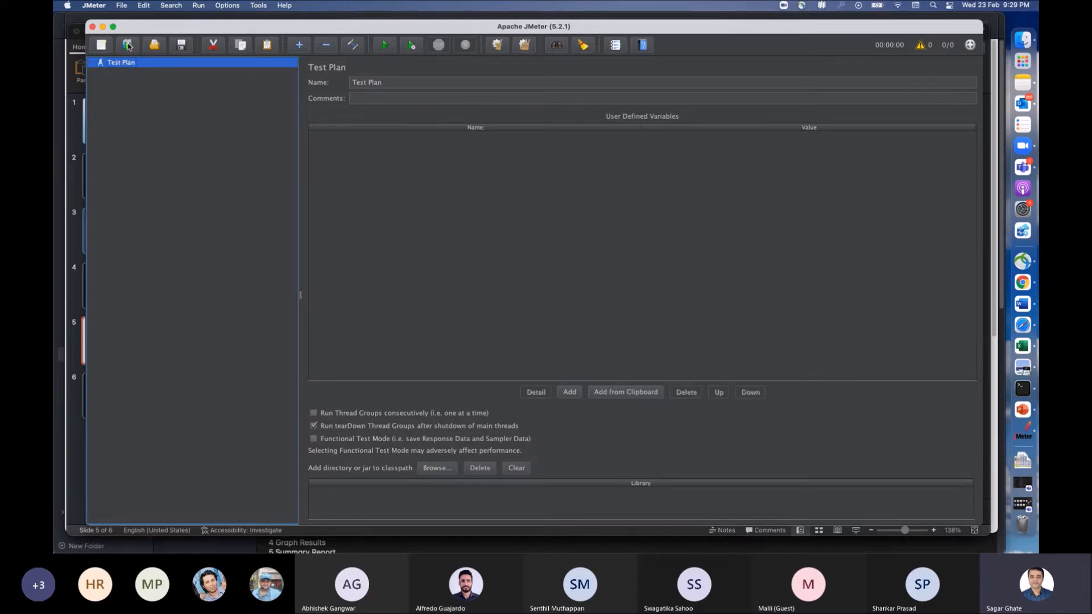
pyautogui.click(129, 45)
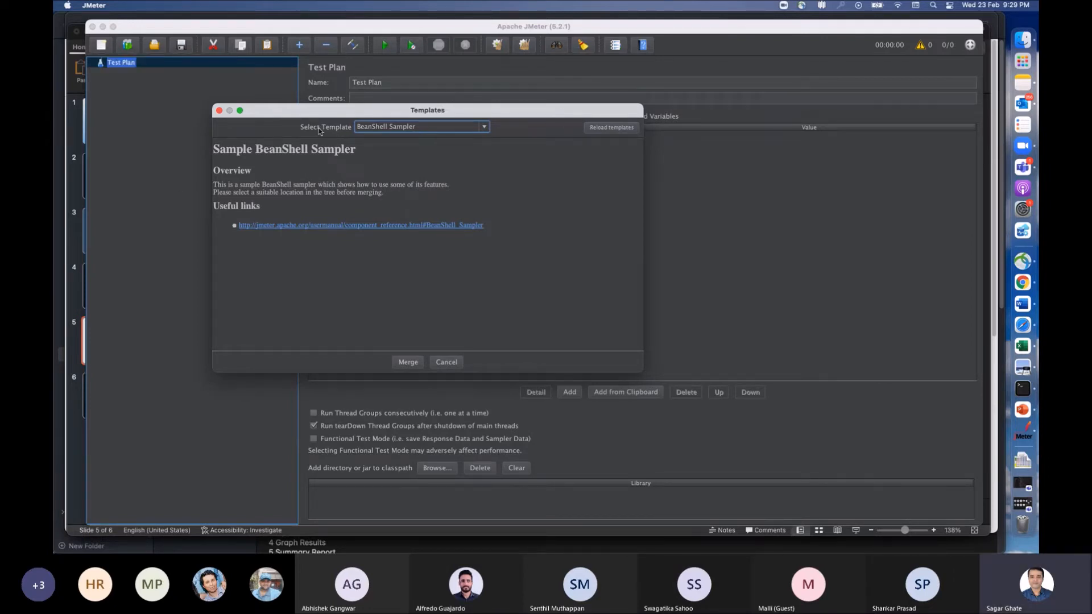
pyautogui.click(467, 128)
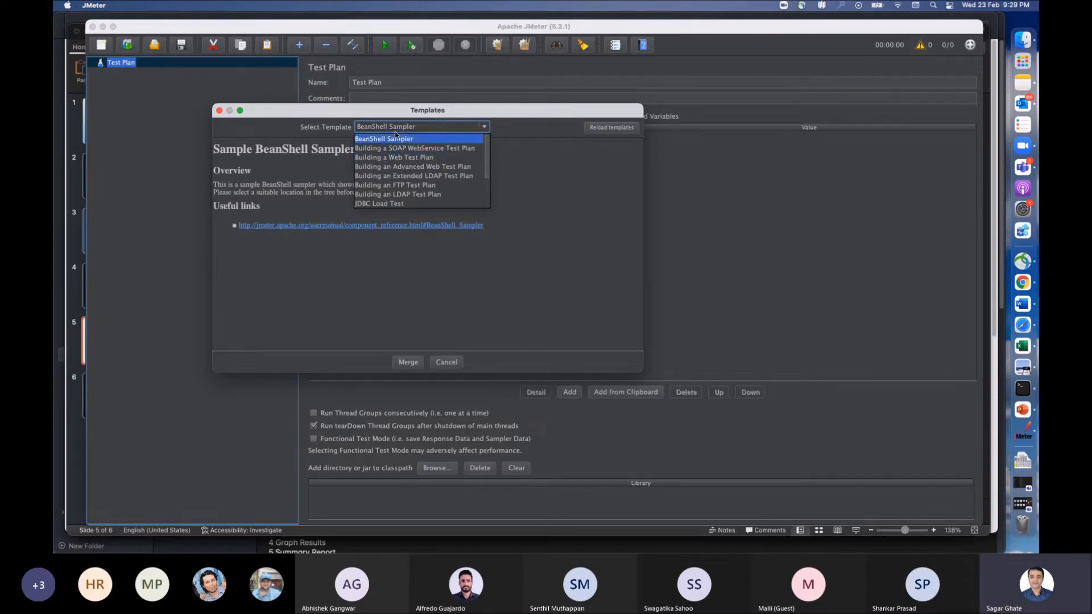
pyautogui.click(414, 158)
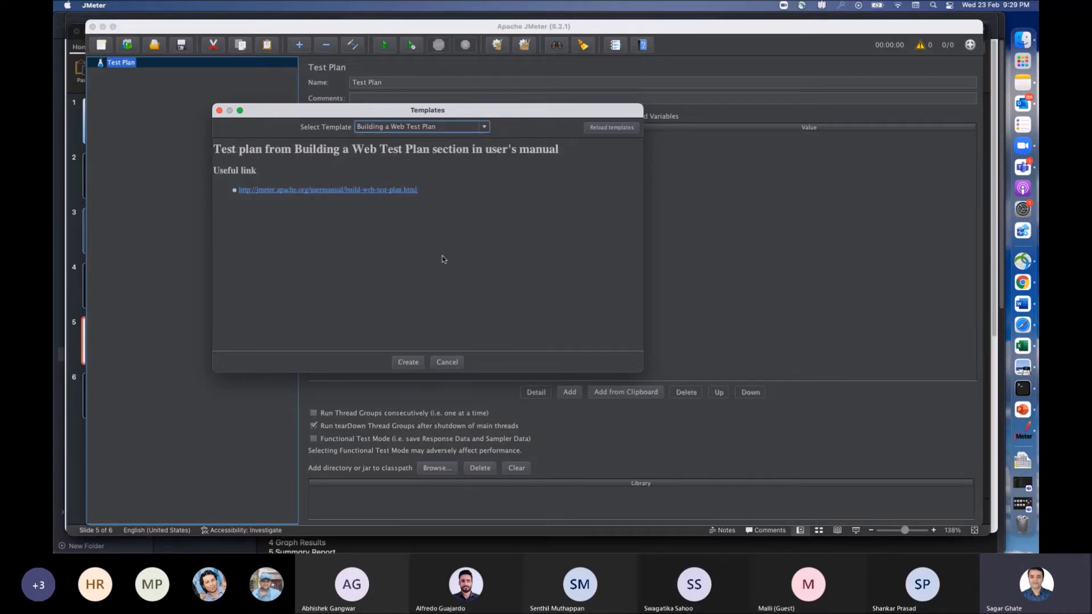
pyautogui.click(413, 362)
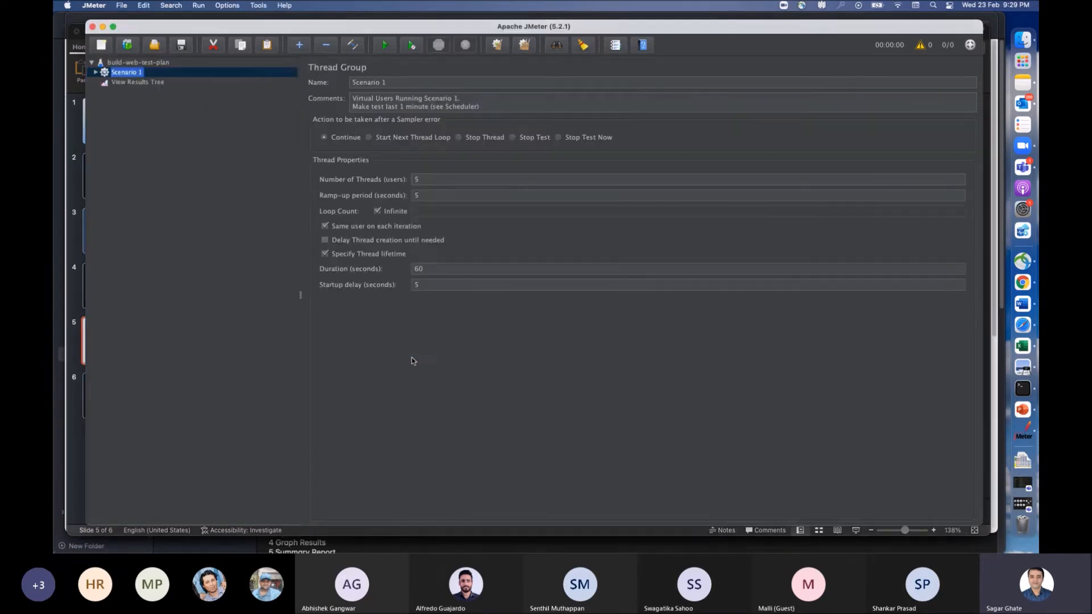
pyautogui.click(96, 72)
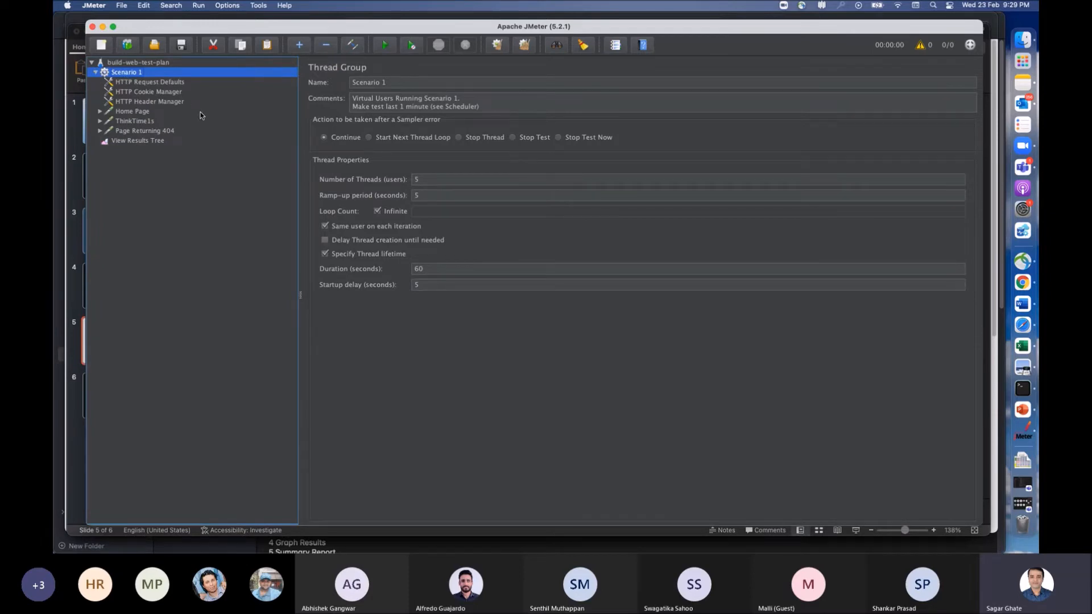
# Step: Zoom in the interface six times so the test plan tree and thread group settings become larger
pyautogui.click(221, 6)
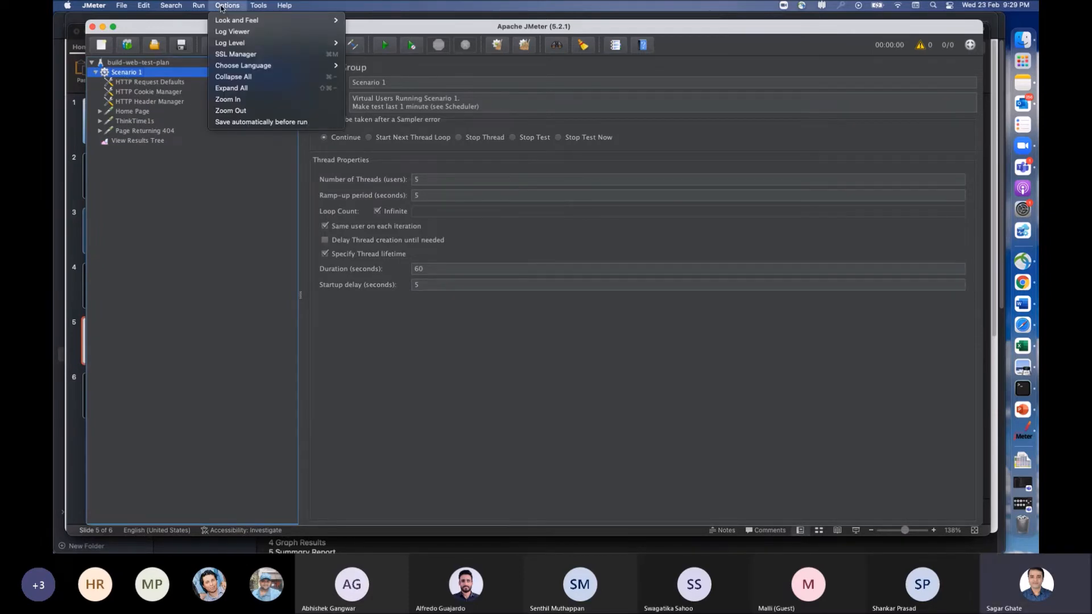
pyautogui.click(238, 101)
pyautogui.click(227, 6)
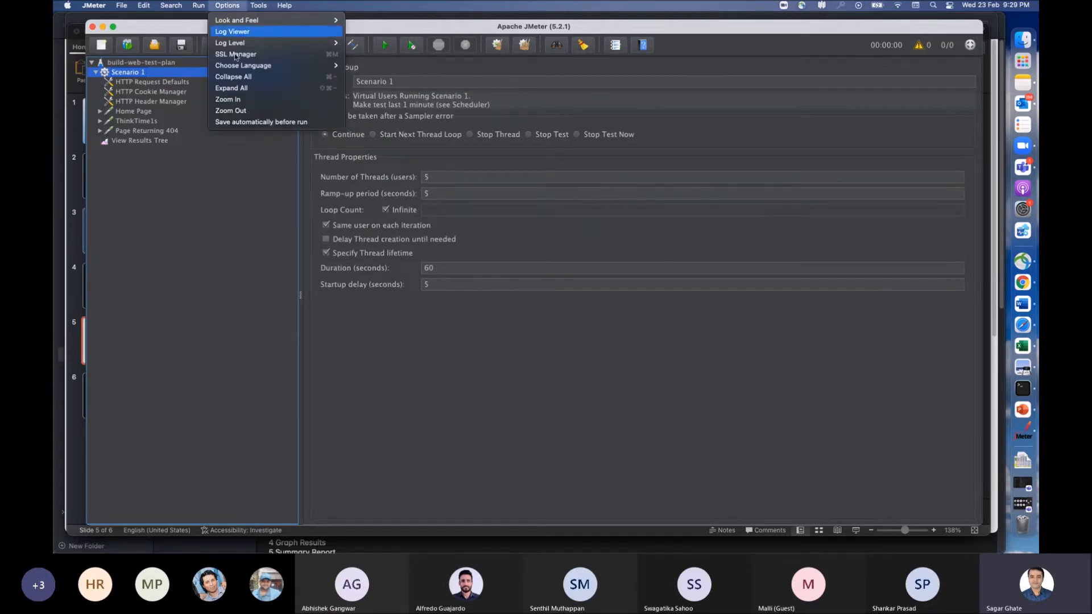
pyautogui.click(240, 101)
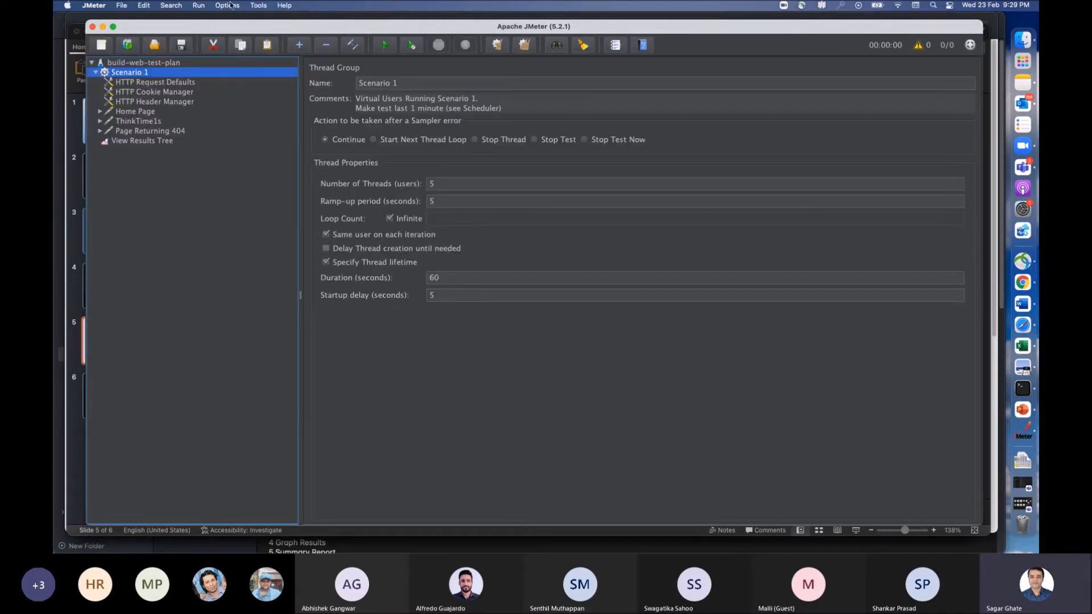
pyautogui.click(229, 6)
pyautogui.click(239, 100)
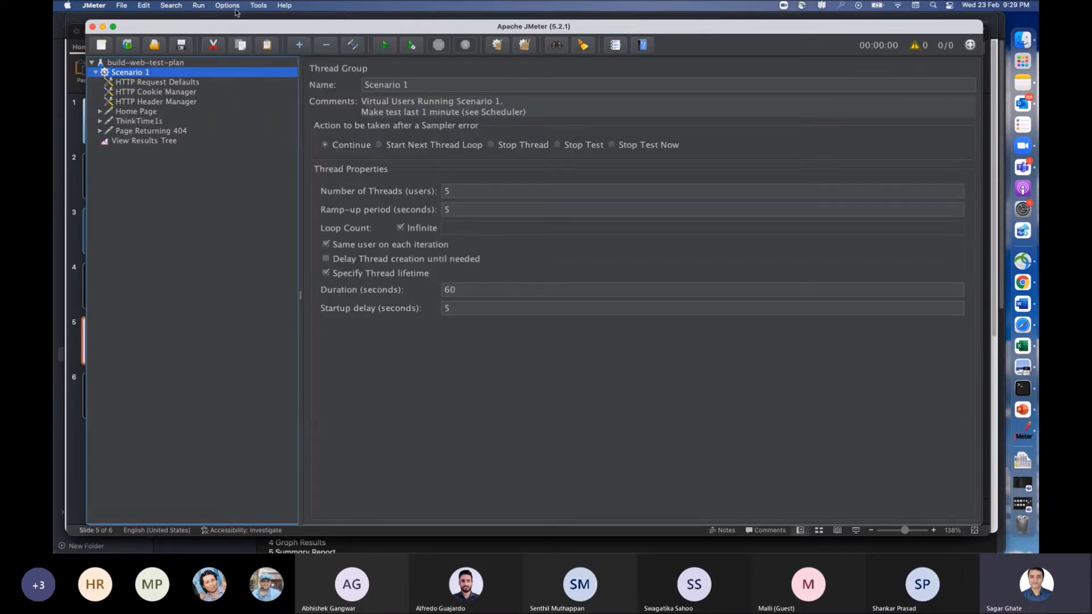
pyautogui.click(234, 6)
pyautogui.click(247, 100)
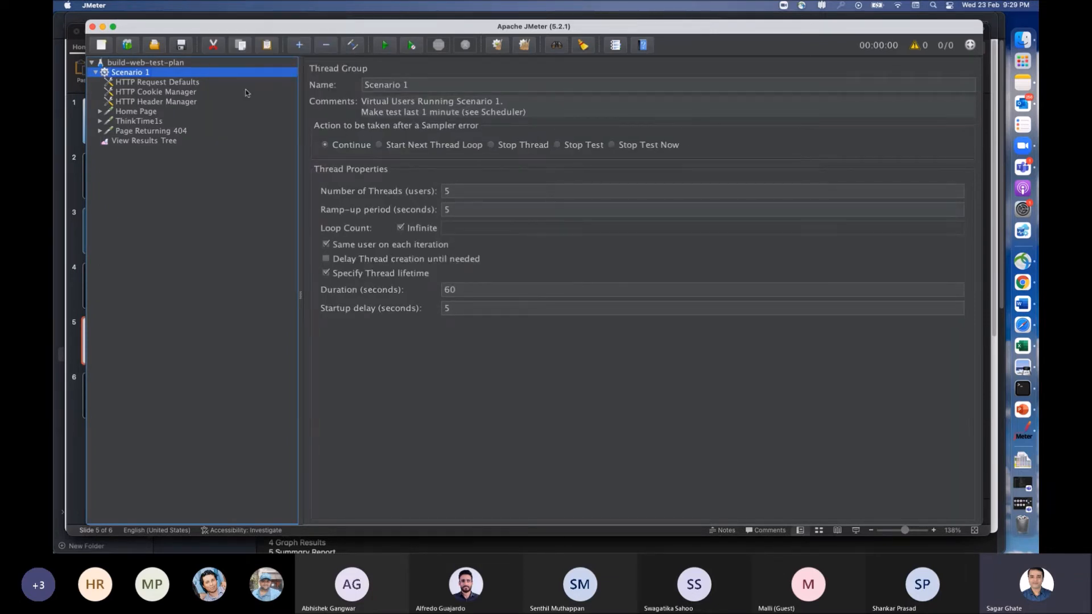
pyautogui.click(230, 5)
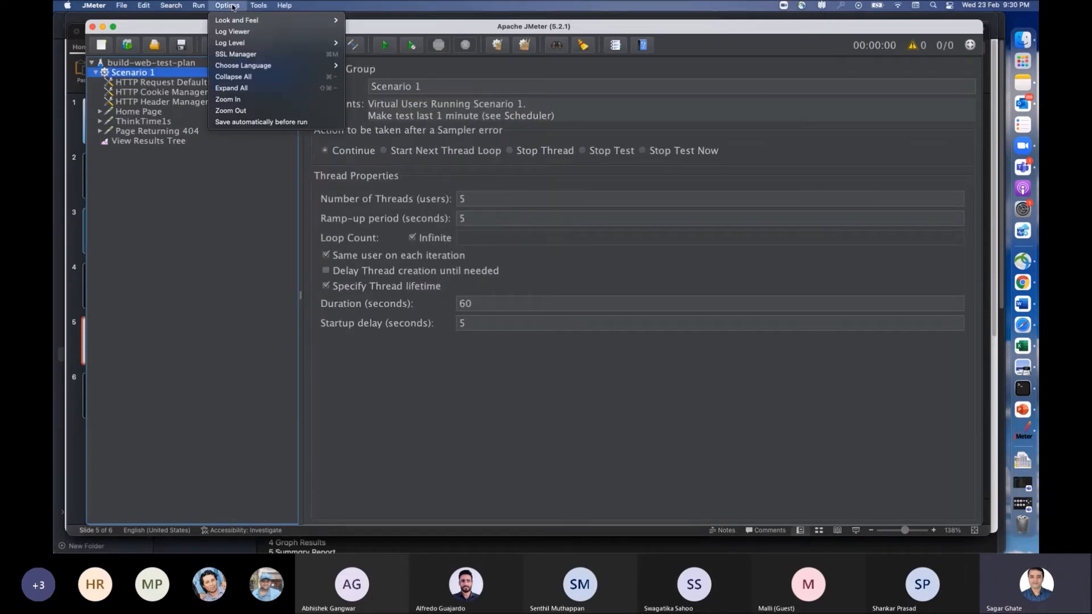
pyautogui.click(240, 100)
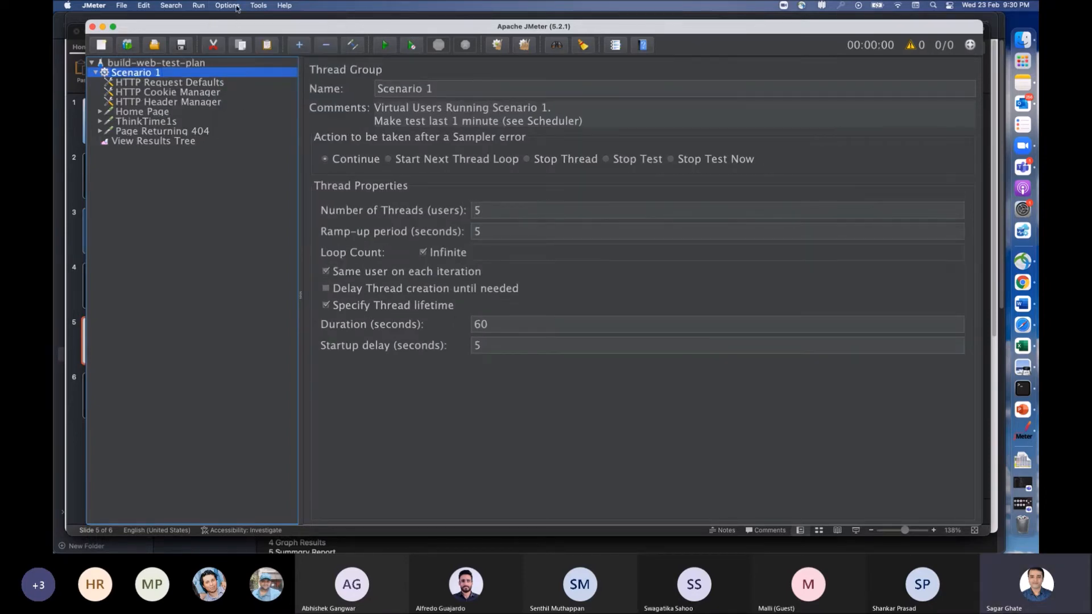
pyautogui.click(236, 6)
pyautogui.click(242, 100)
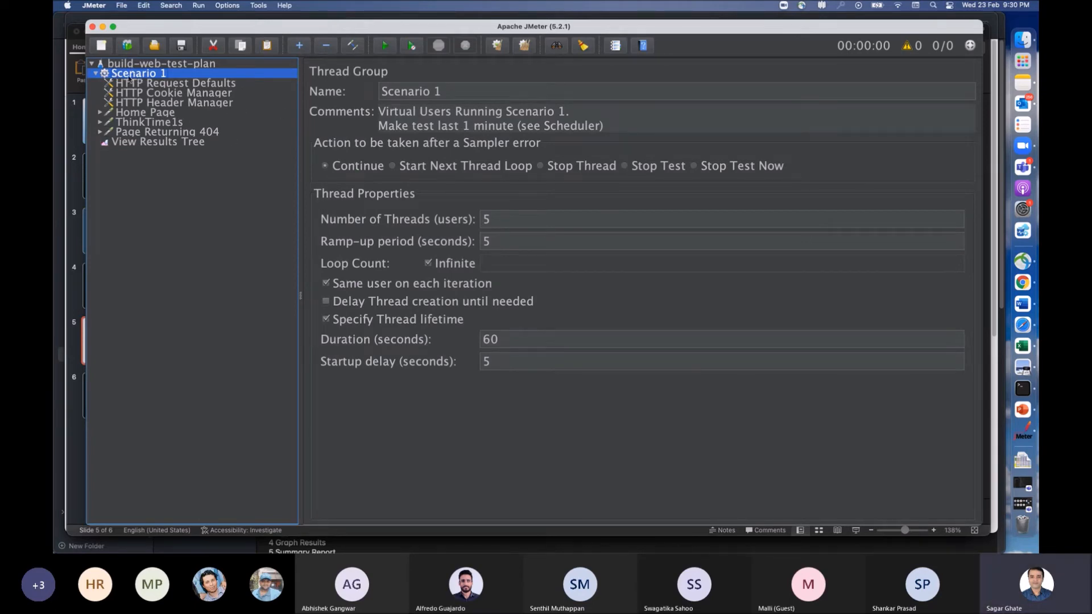
# Step: Review the settings of the test plan root, the elements under Scenario 1 and View Results Tree
pyautogui.click(160, 83)
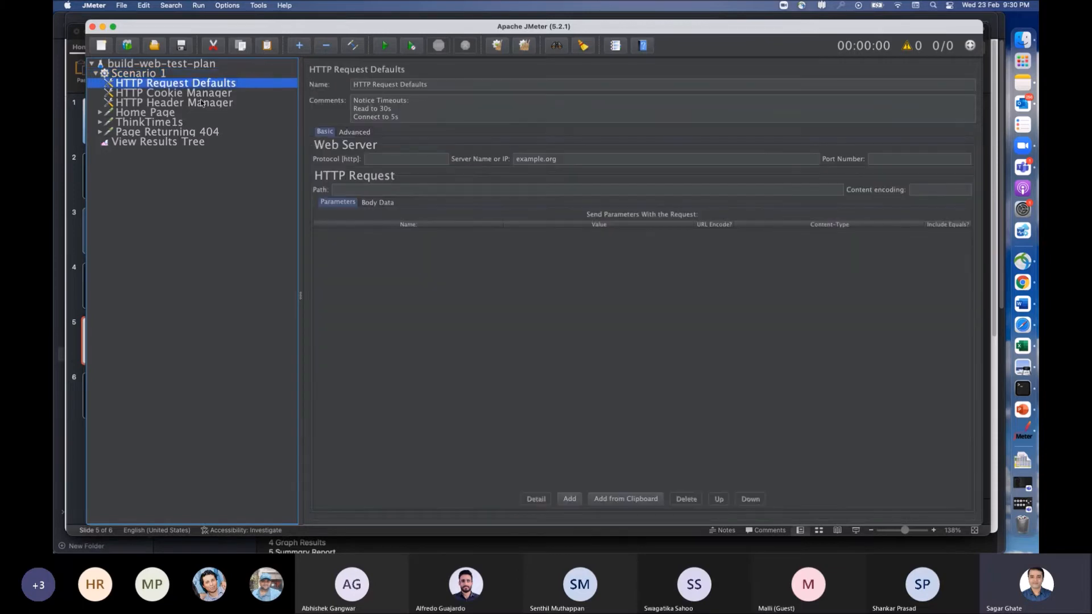
pyautogui.click(162, 93)
pyautogui.click(169, 112)
pyautogui.click(156, 123)
pyautogui.click(158, 134)
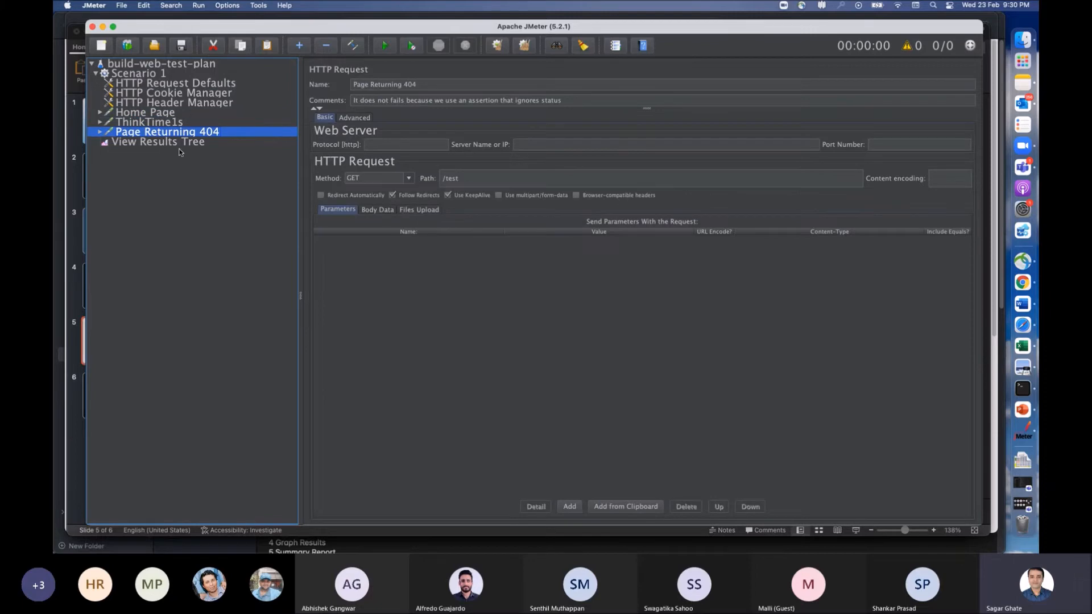
pyautogui.click(166, 143)
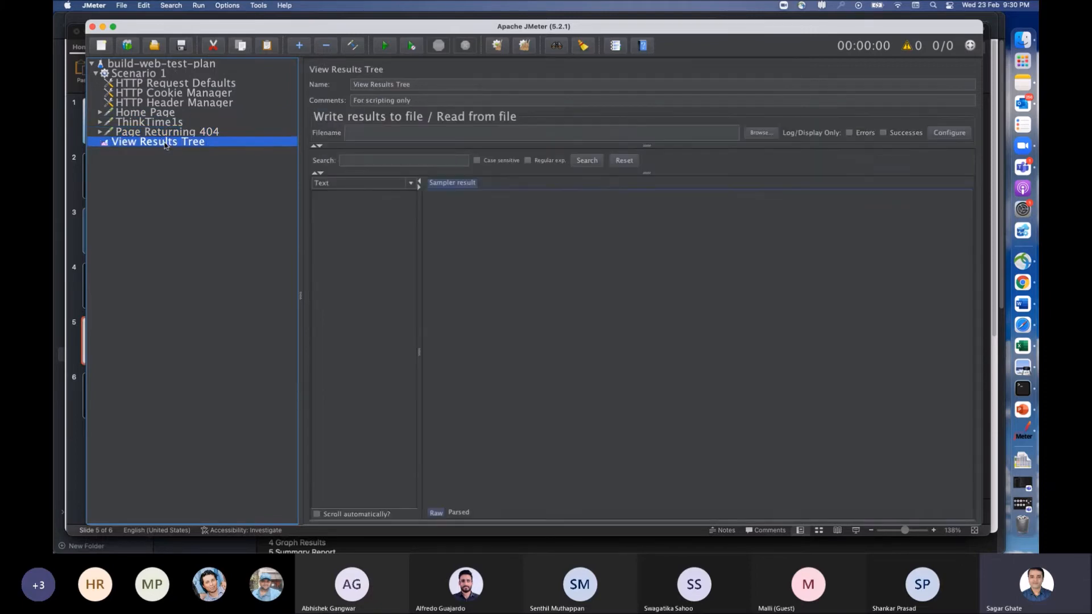
pyautogui.click(156, 65)
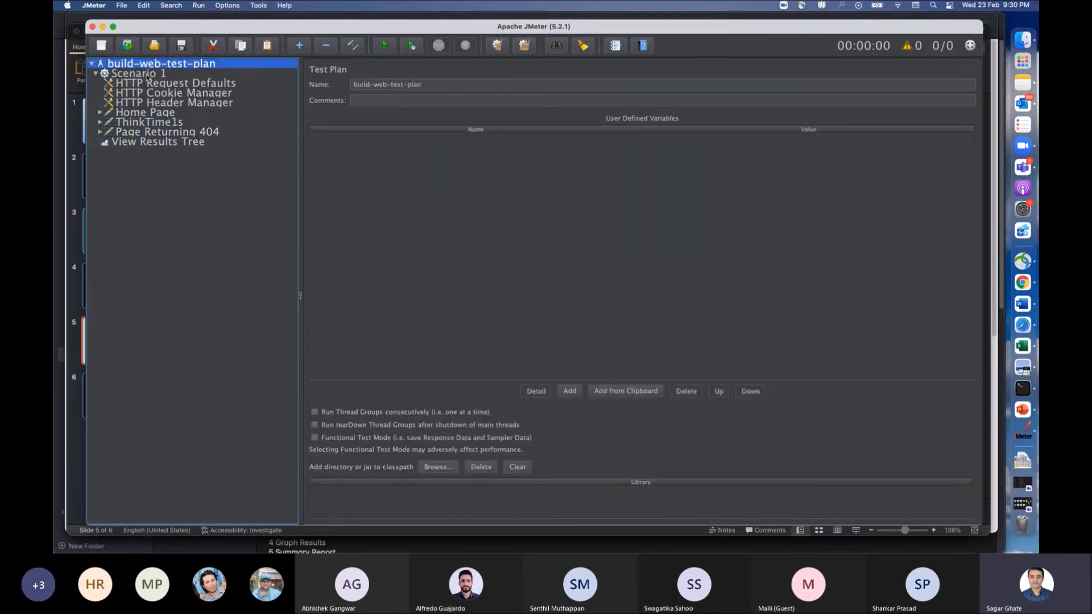
pyautogui.click(145, 83)
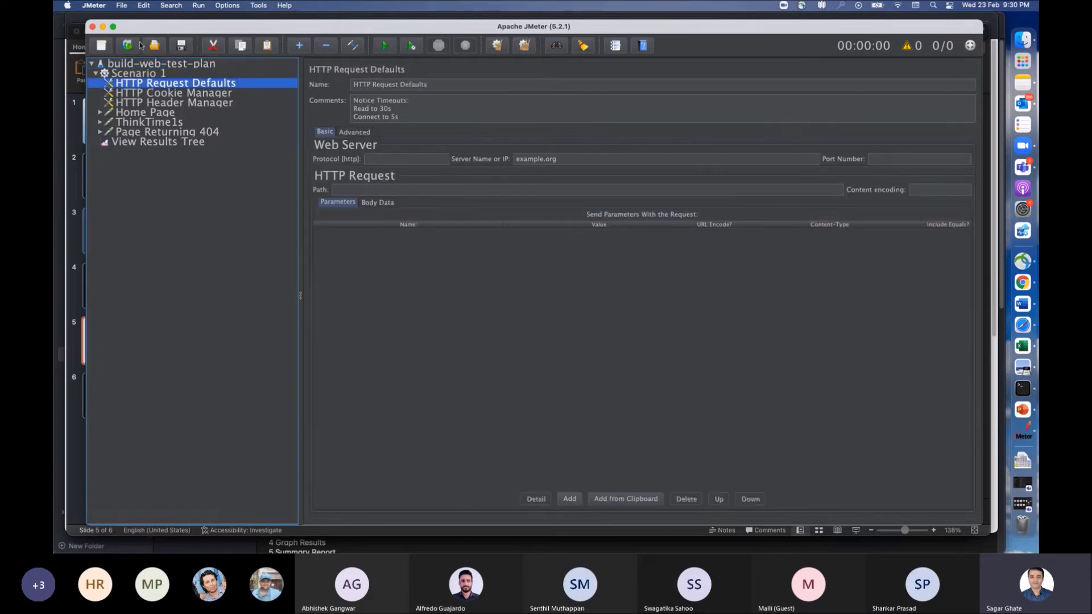
pyautogui.click(145, 92)
pyautogui.click(147, 103)
pyautogui.click(150, 112)
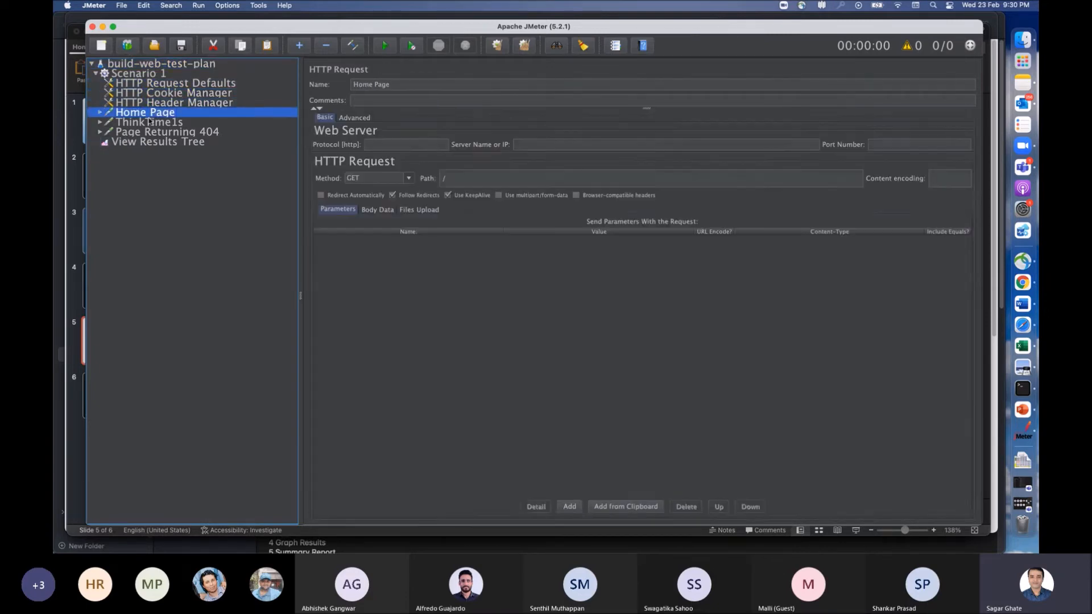
# Step: Rename the HTTP Request Defaults element as MYFirstTest and select HTTP Cookie Manager
pyautogui.click(149, 85)
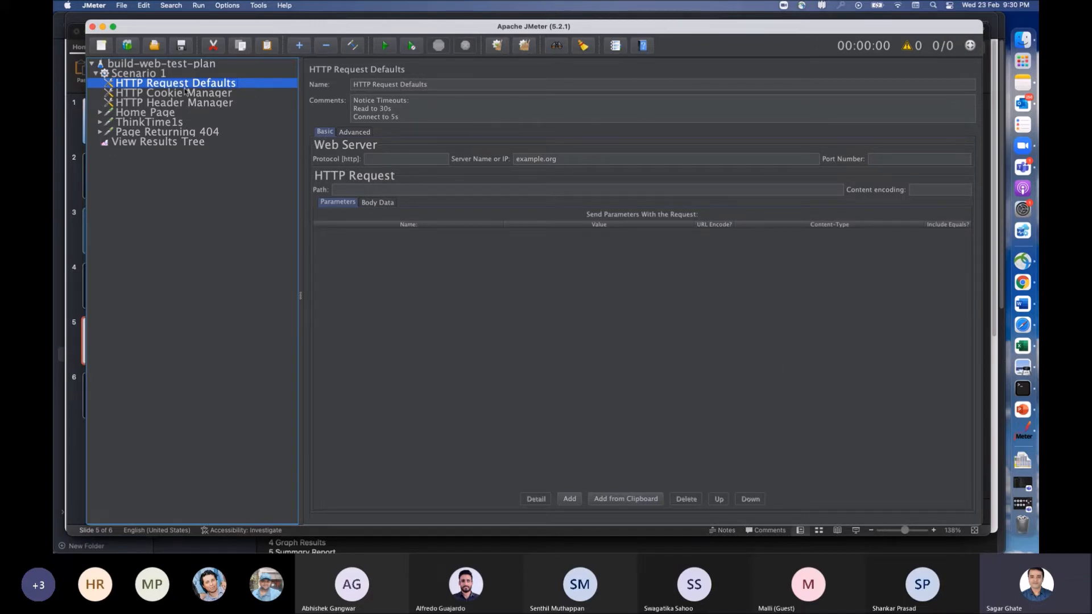
pyautogui.click(445, 85)
pyautogui.moveTo(445, 84); pyautogui.dragTo(350, 84)
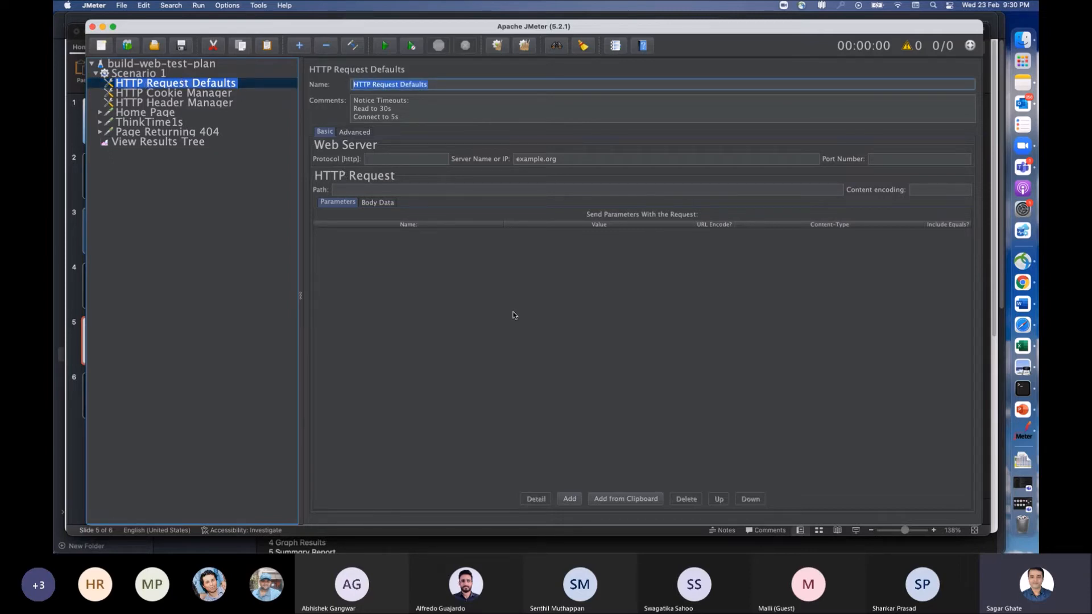
pyautogui.write('MYFirstTest')
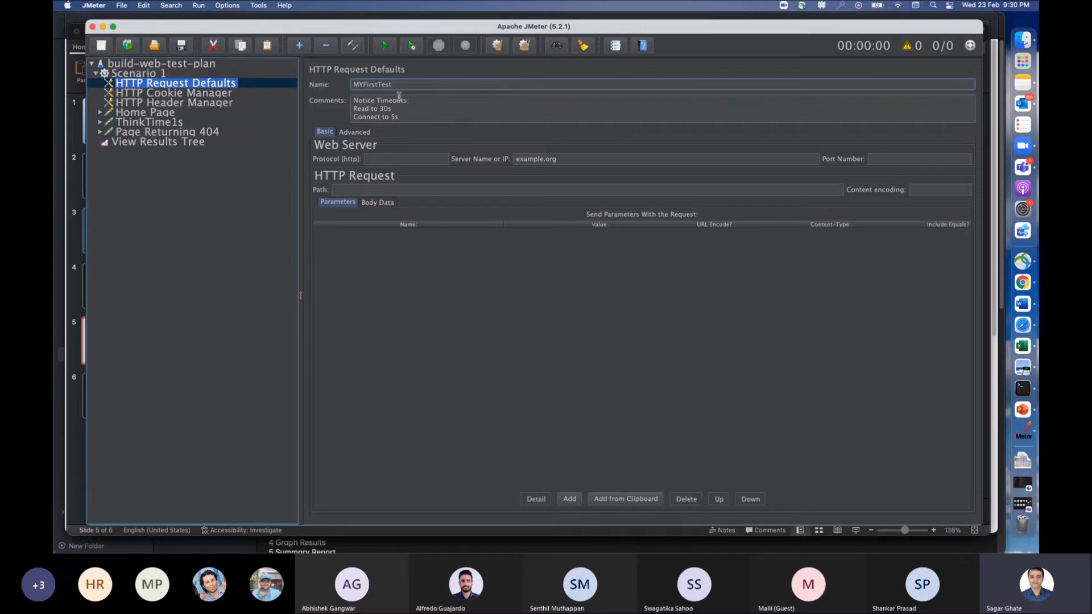
pyautogui.click(146, 93)
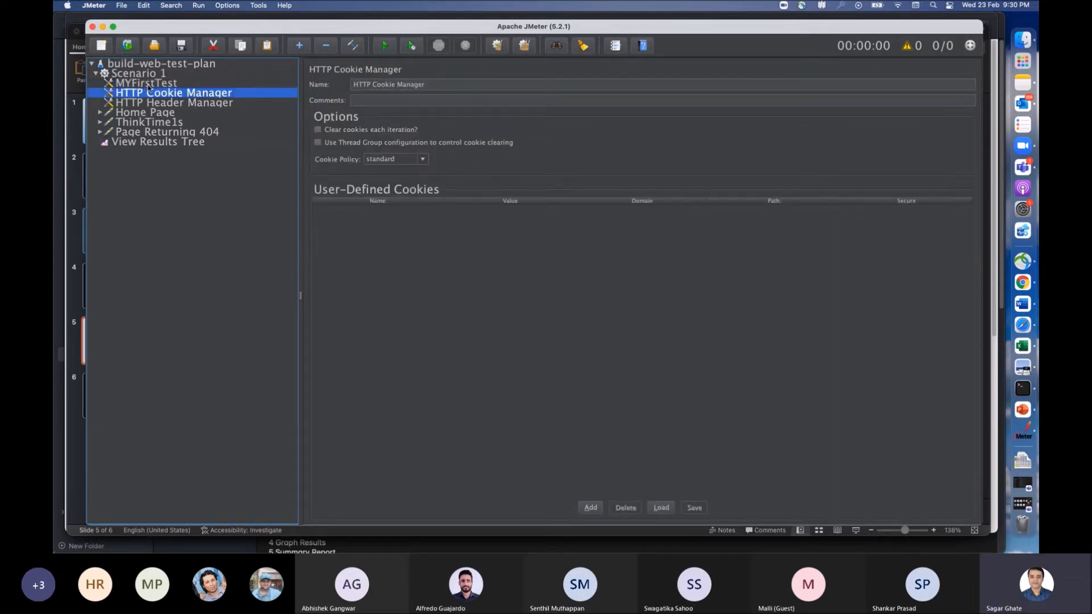
# Step: Zoom out the interface two levels while HTTP Cookie Manager is displayed
pyautogui.click(230, 6)
pyautogui.click(227, 99)
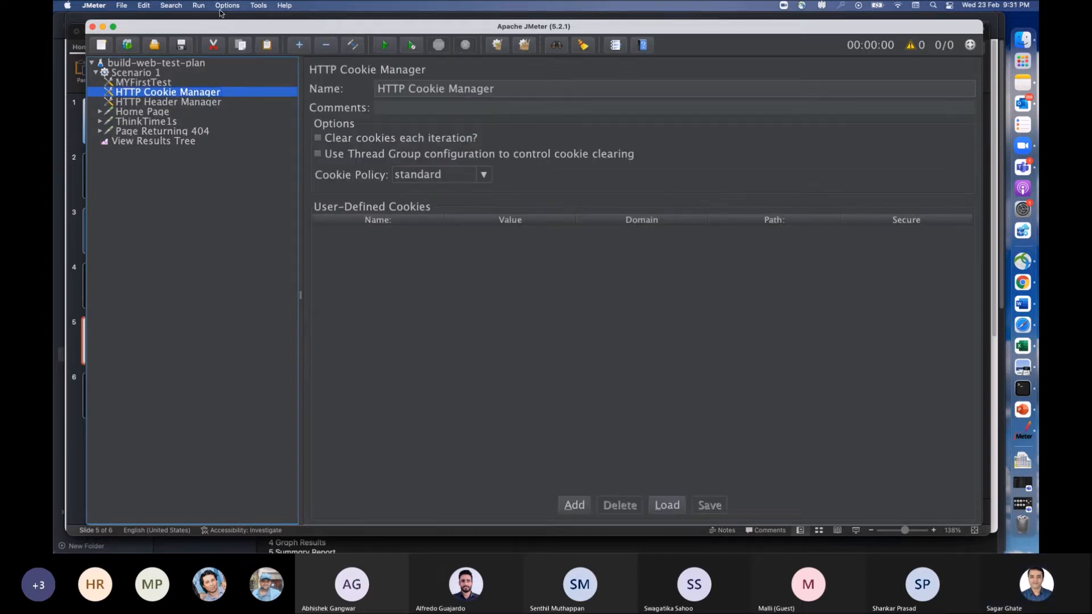
pyautogui.click(227, 6)
pyautogui.click(237, 112)
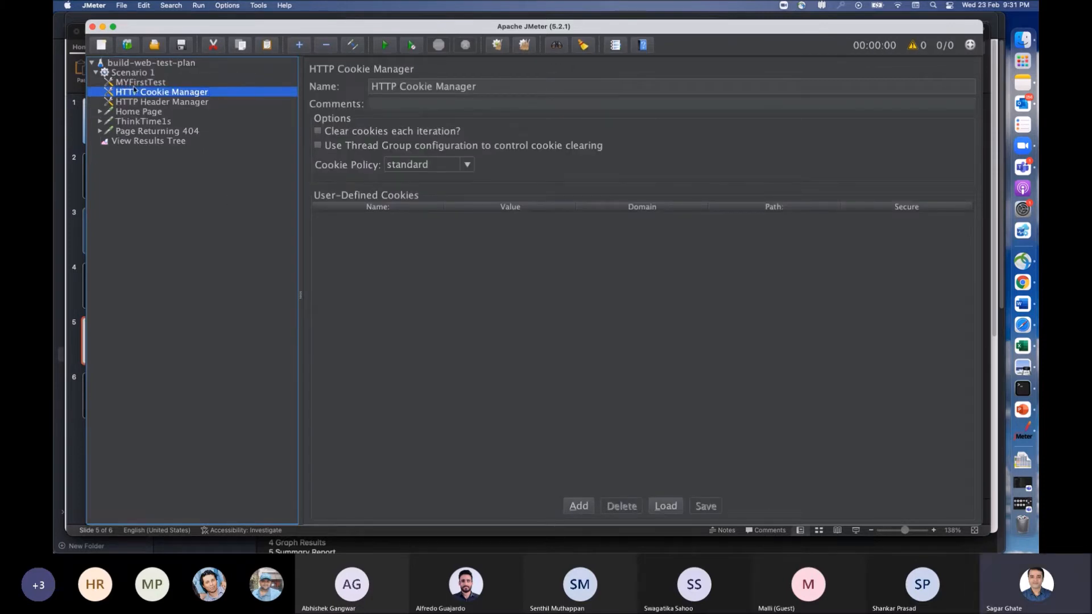
# Step: Review HTTP Header Manager, Home Page, Page Returning 404 and View Results Tree, and return to the build-web-test-plan root
pyautogui.click(148, 103)
pyautogui.click(149, 111)
pyautogui.click(149, 131)
pyautogui.click(149, 141)
pyautogui.click(160, 64)
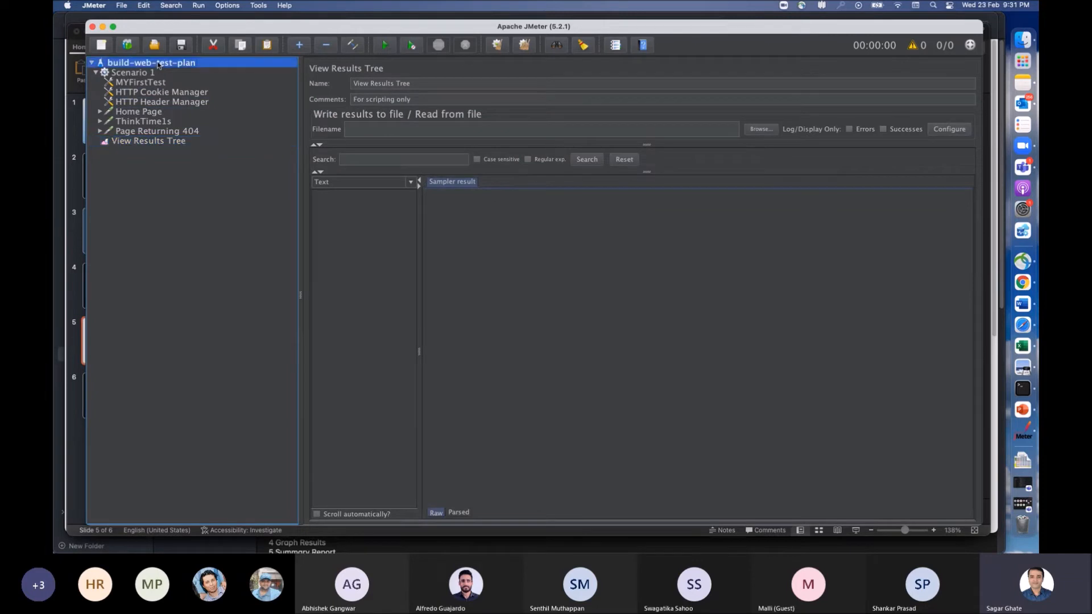
# Step: Examine the element types that can be added to build-web-test-plan, from Threads (Users) to Non-Test Elements, without adding any
pyautogui.rightClick(160, 69)
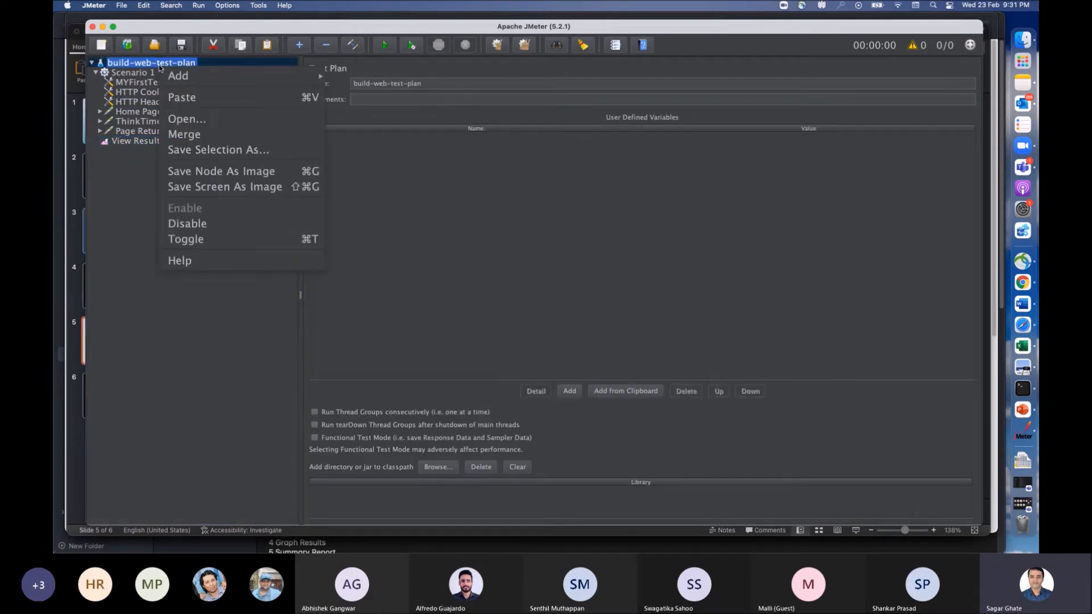
pyautogui.click(114, 178)
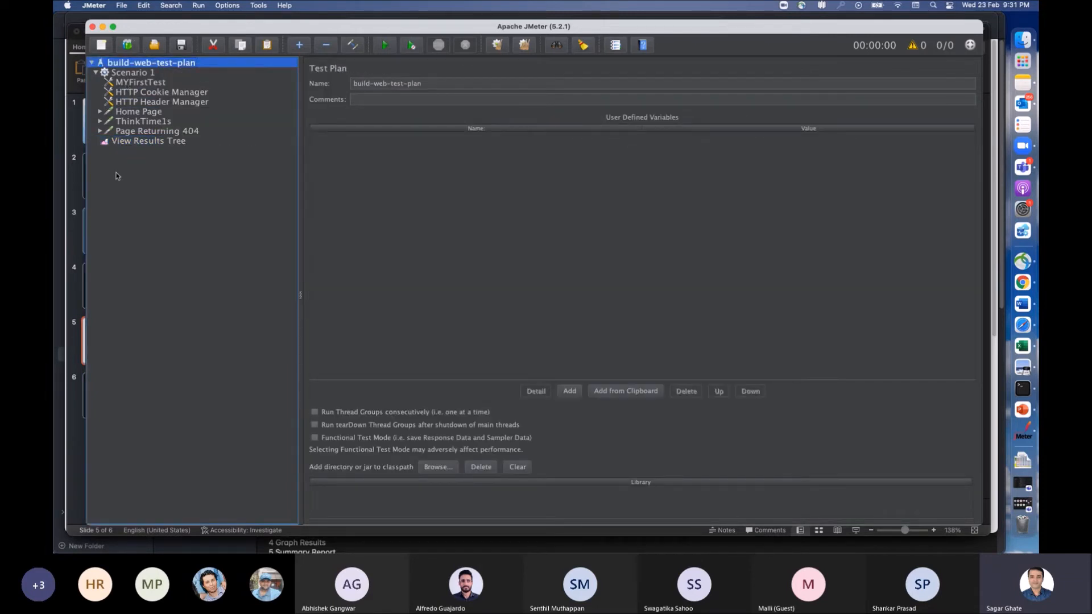
pyautogui.rightClick(147, 65)
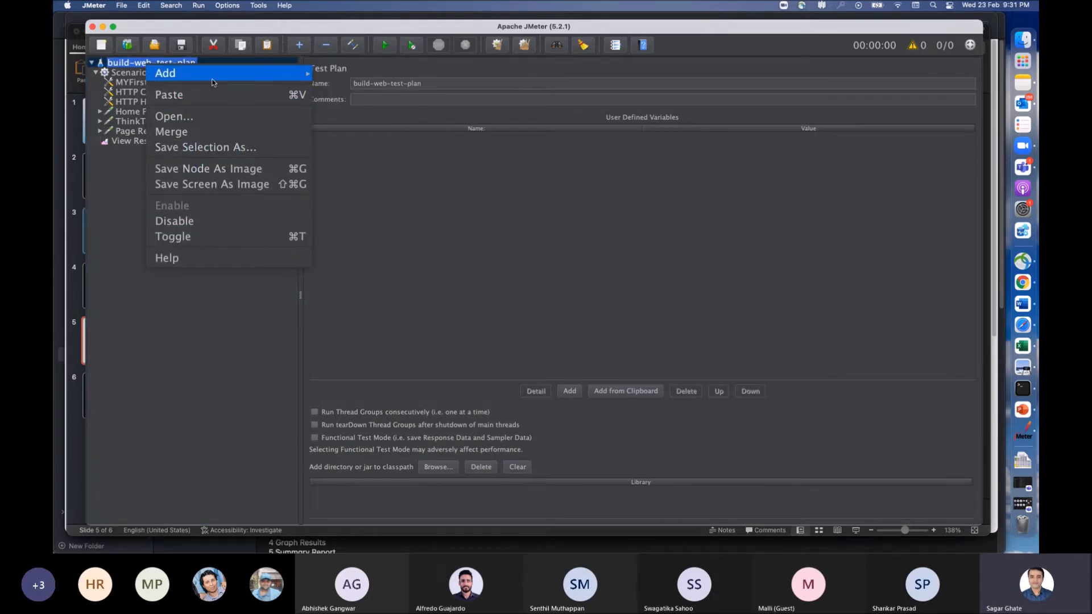
pyautogui.moveTo(222, 74)
pyautogui.moveTo(368, 74)
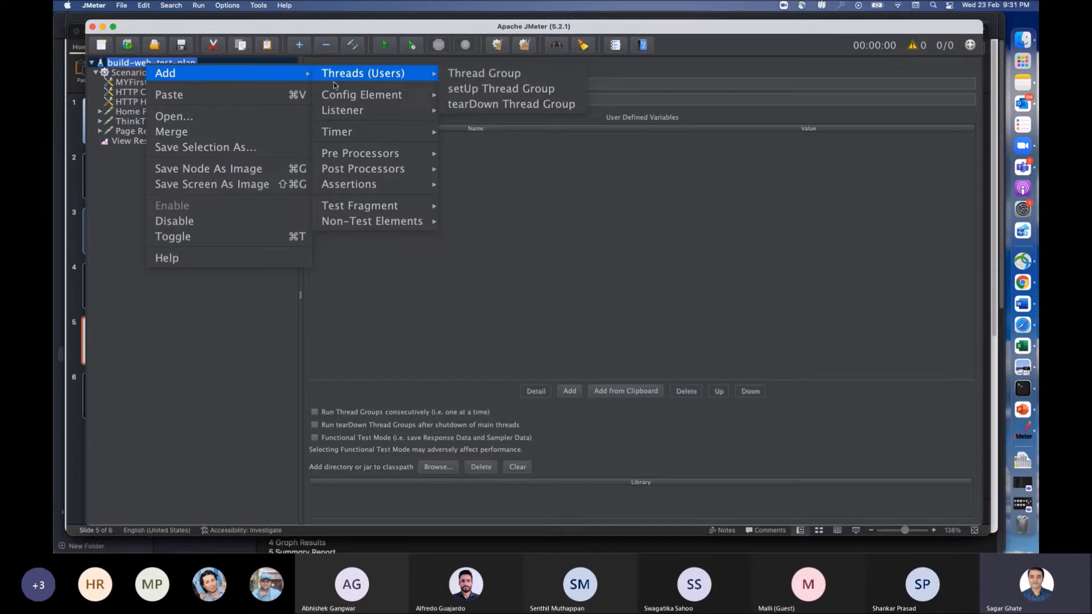
pyautogui.moveTo(399, 216)
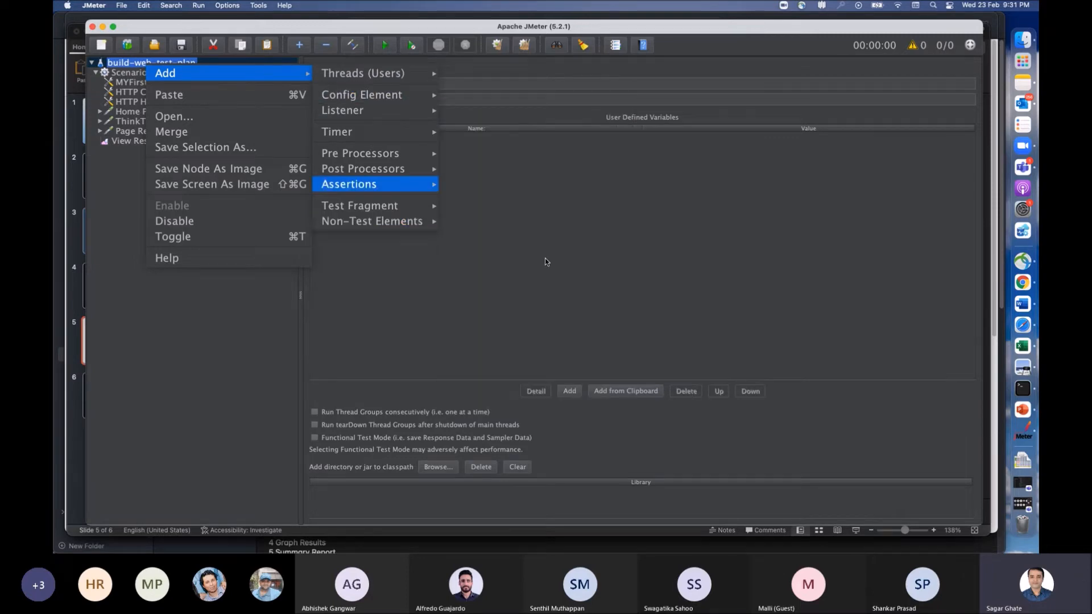
pyautogui.click(389, 269)
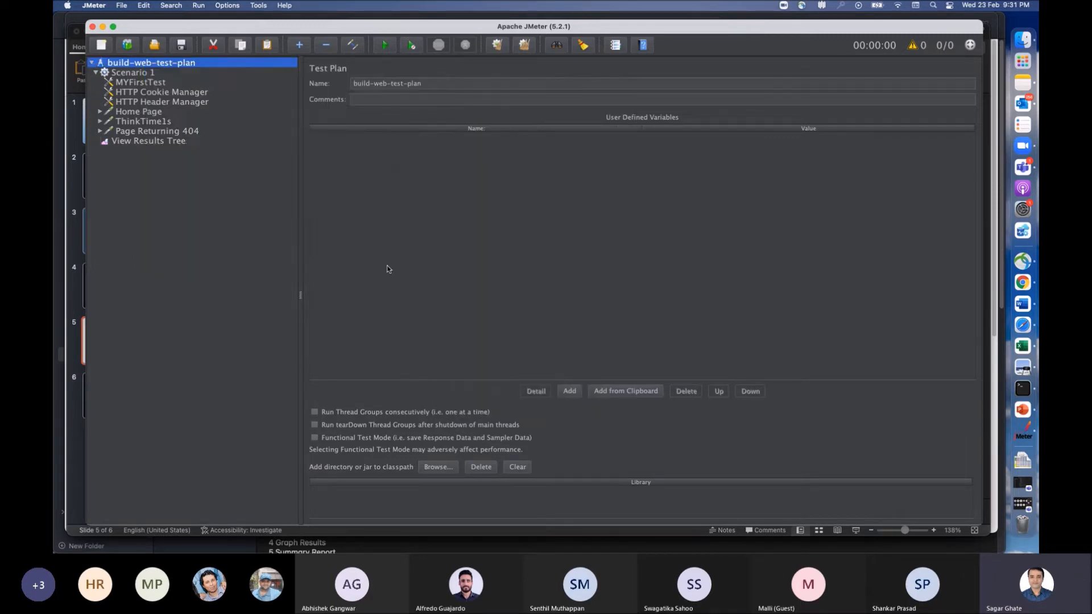
pyautogui.click(250, 186)
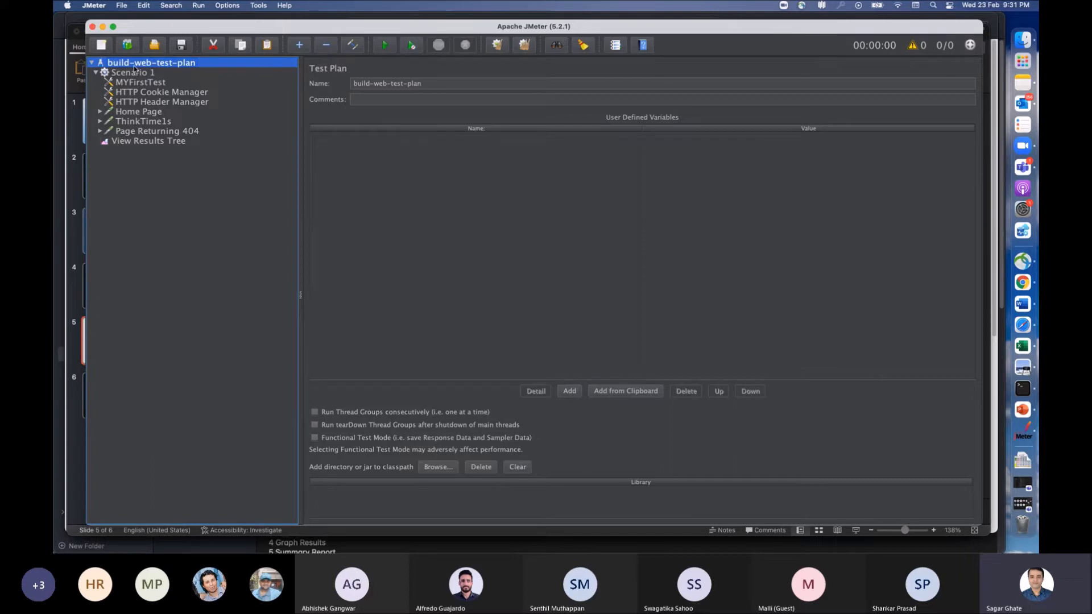
# Step: Collapse the build-web-test-plan tree and view the JMX files available for opening, without opening any
pyautogui.click(92, 64)
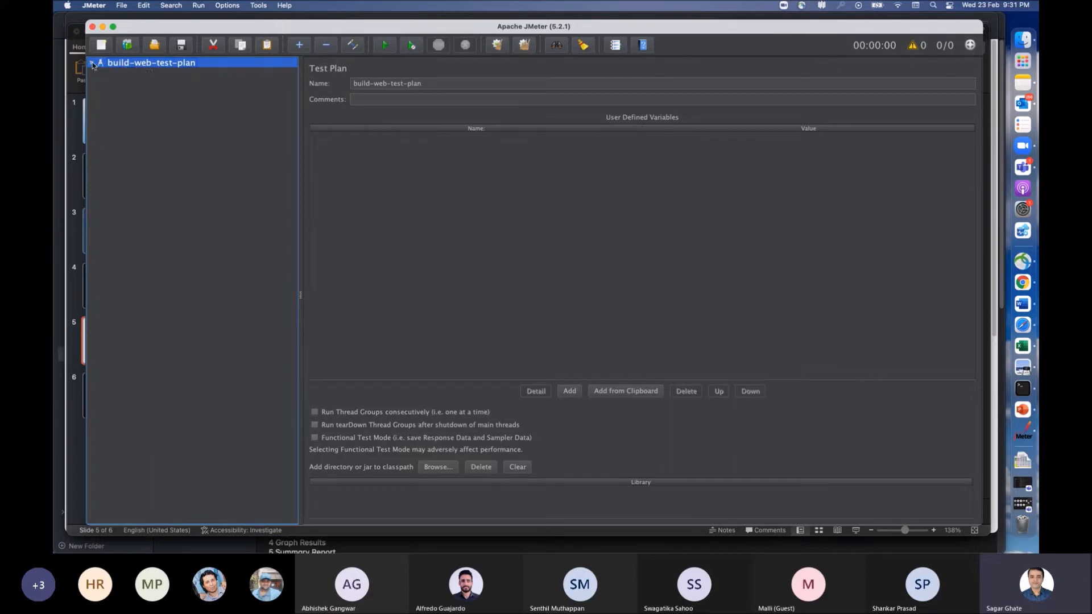
pyautogui.click(154, 46)
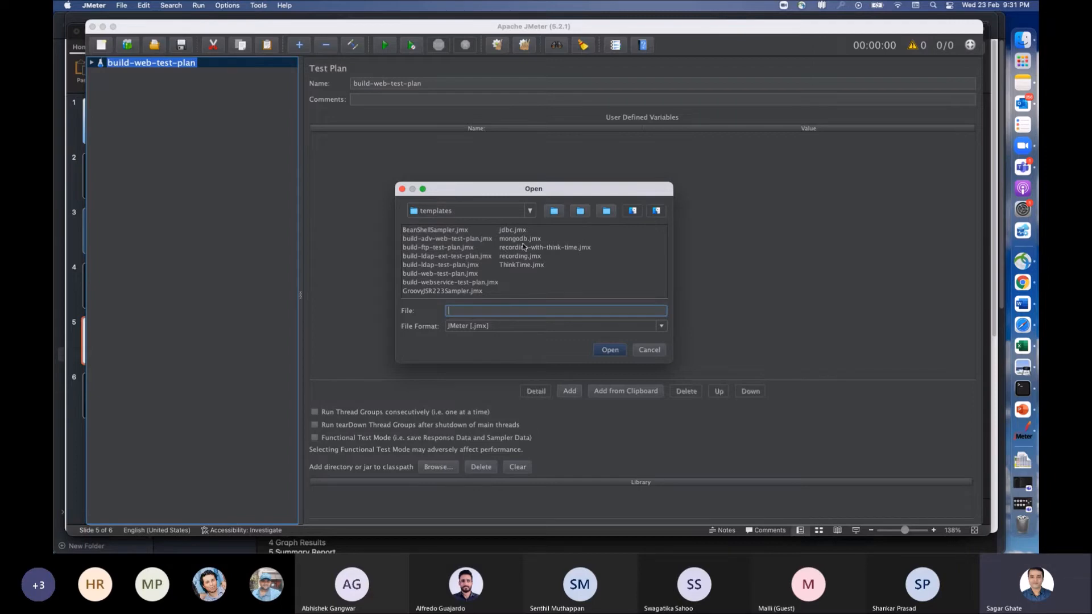
pyautogui.click(656, 350)
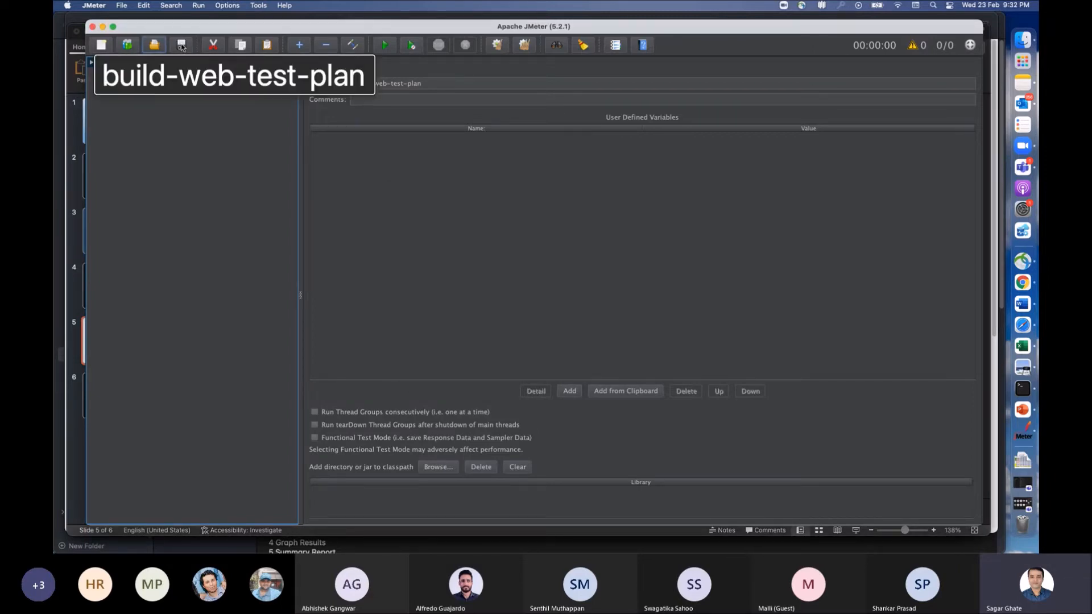
pyautogui.click(185, 63)
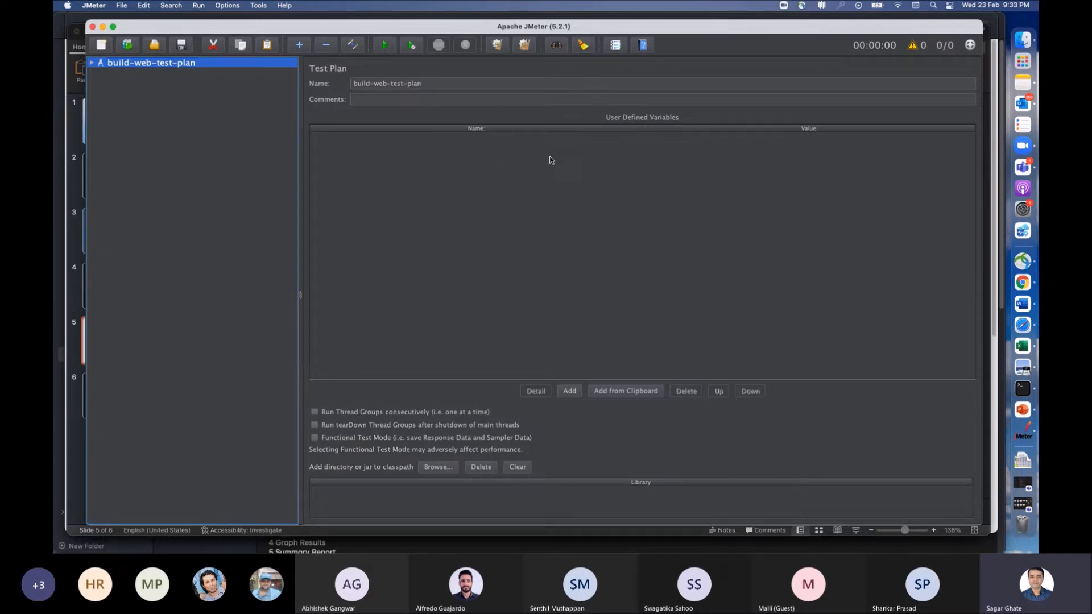
# Step: Create a new test plan, discarding the unsaved changes in build-web-test-plan
pyautogui.rightClick(135, 64)
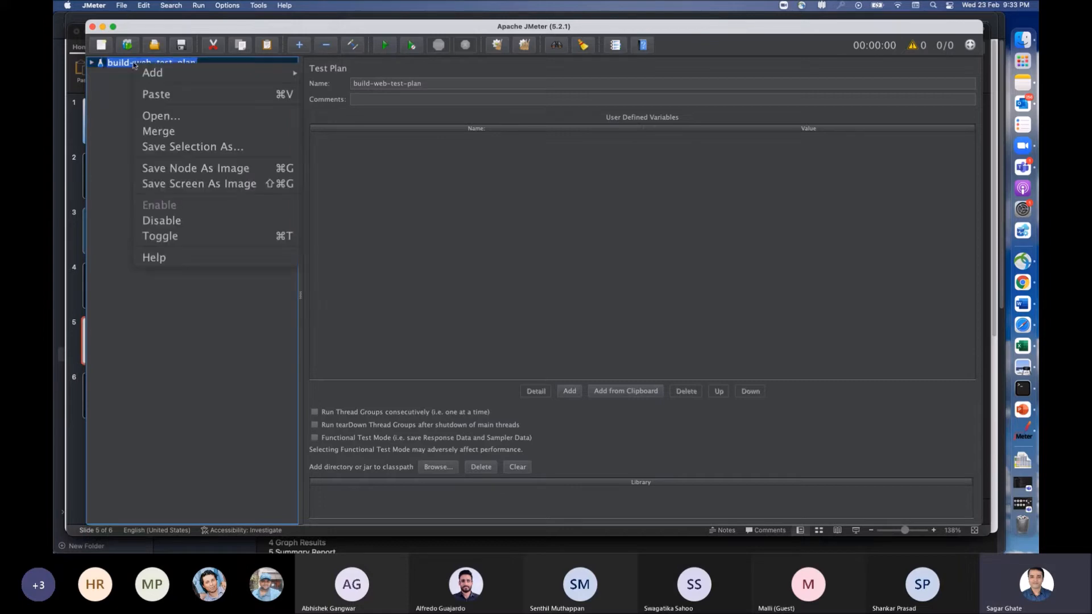
pyautogui.click(102, 121)
pyautogui.click(96, 7)
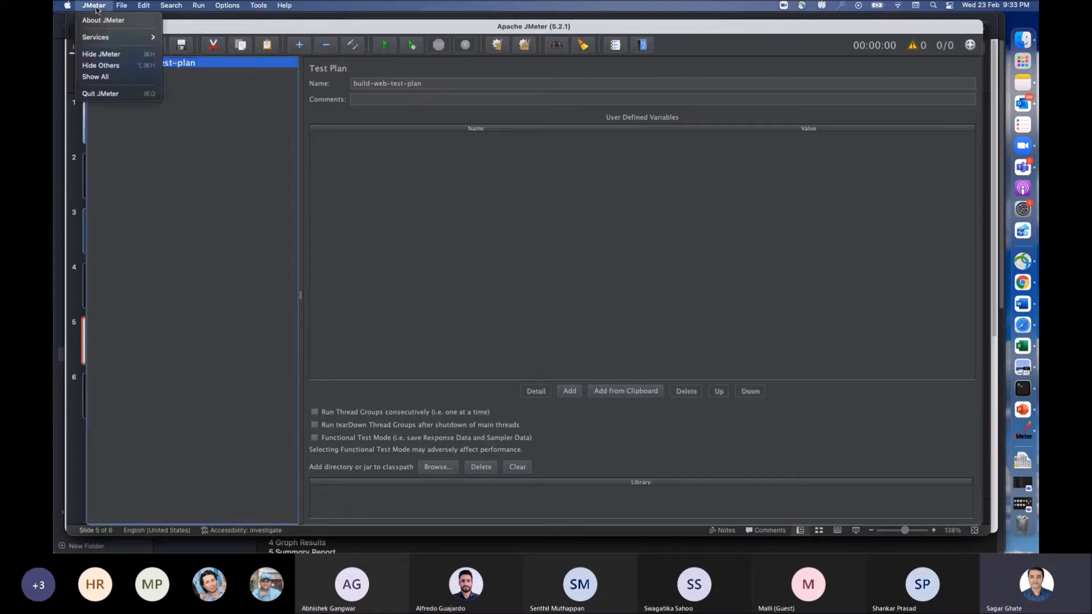
pyautogui.moveTo(121, 6)
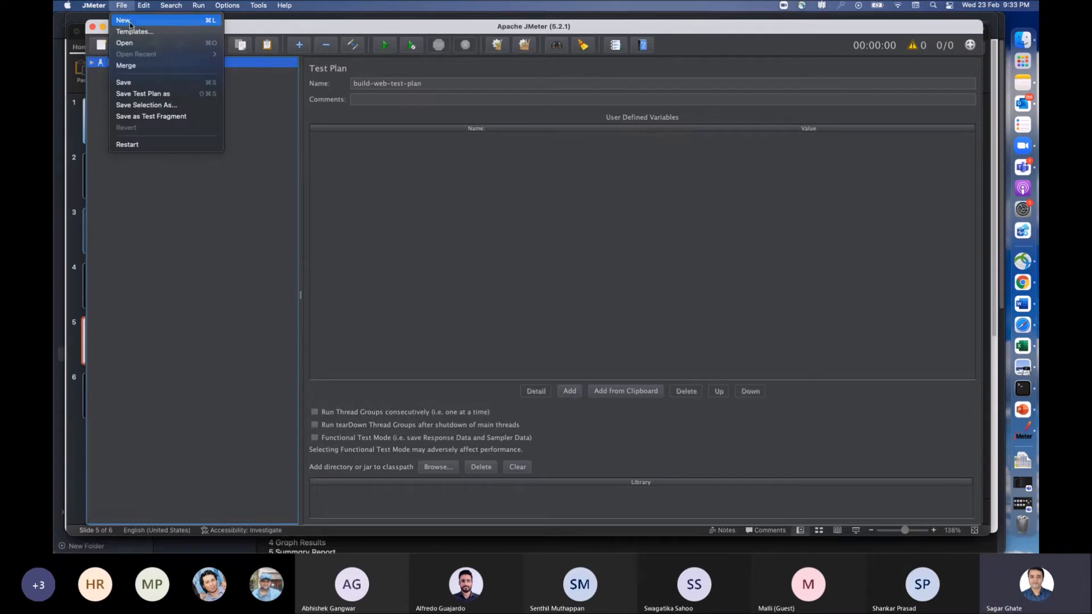
pyautogui.click(130, 23)
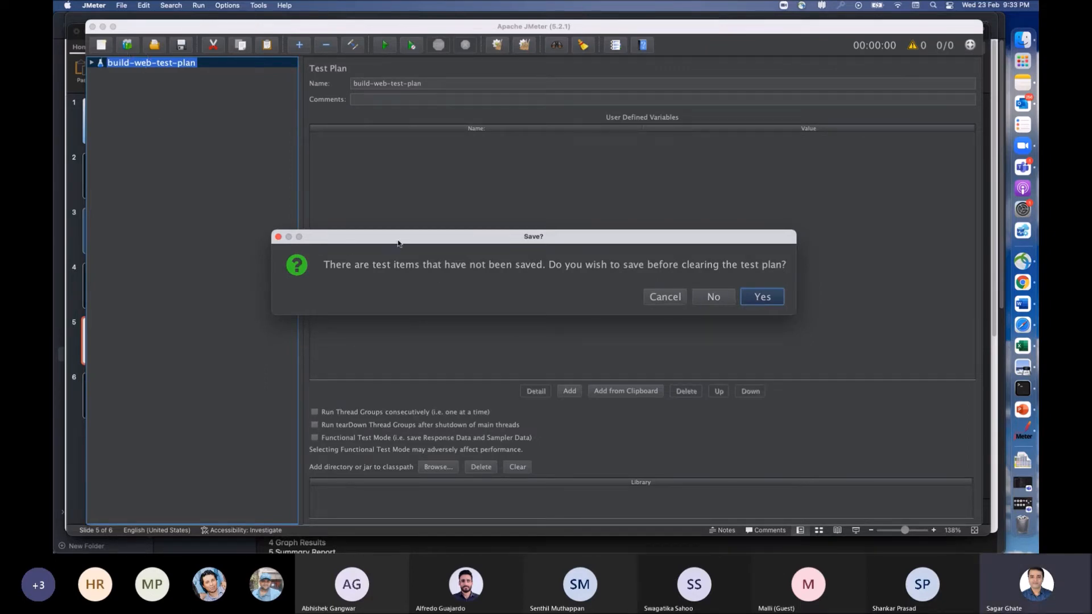
pyautogui.click(715, 297)
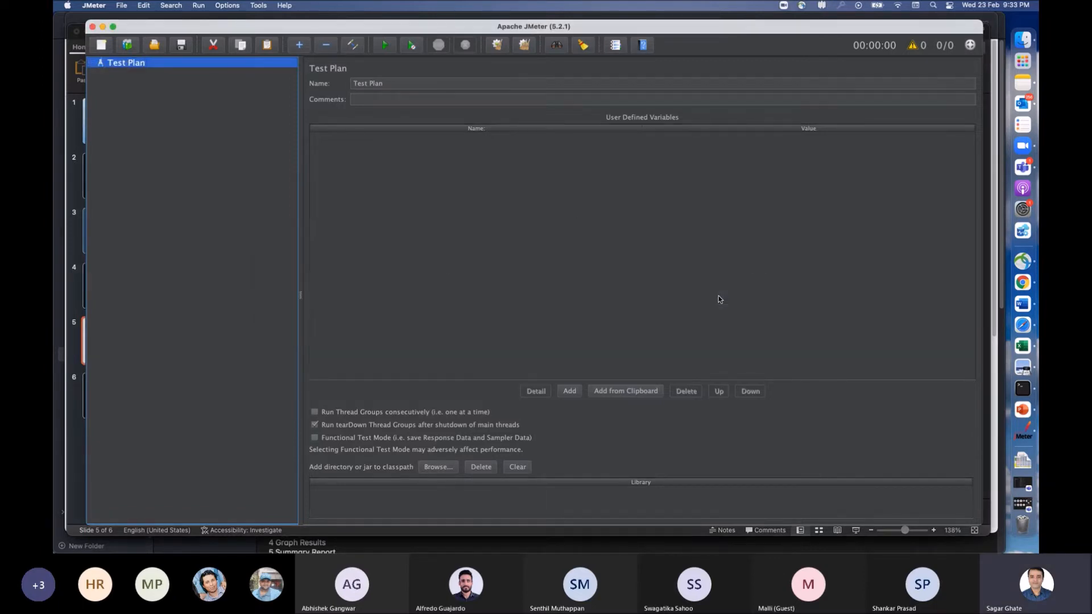
# Step: Examine the element types that can be added to Test Plan, including threads, config elements, listeners, timers, processors and assertions, without adding any
pyautogui.rightClick(128, 67)
pyautogui.moveTo(183, 75)
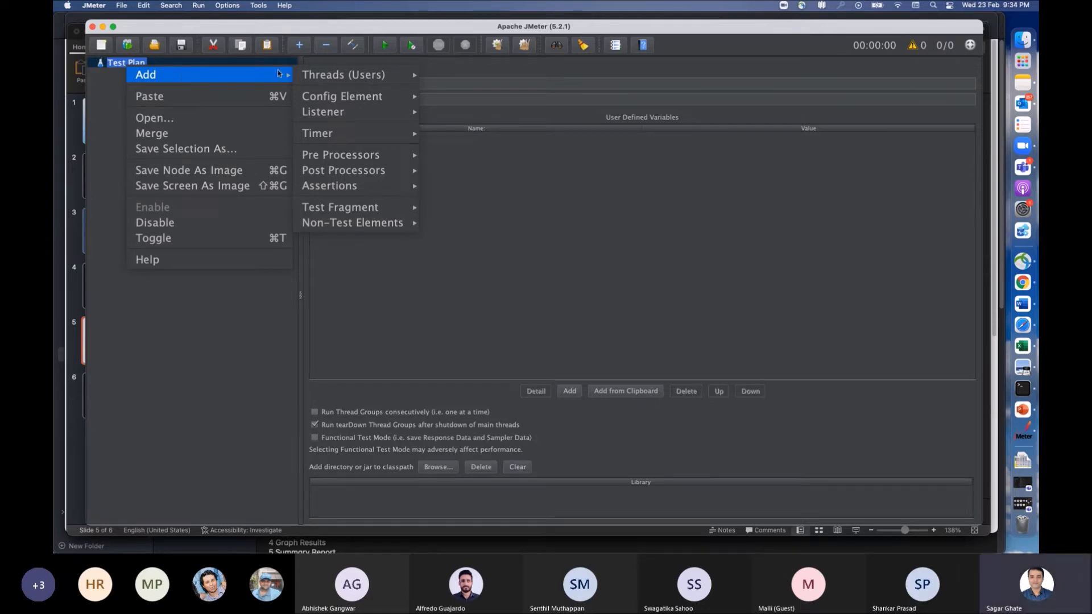
pyautogui.moveTo(353, 75)
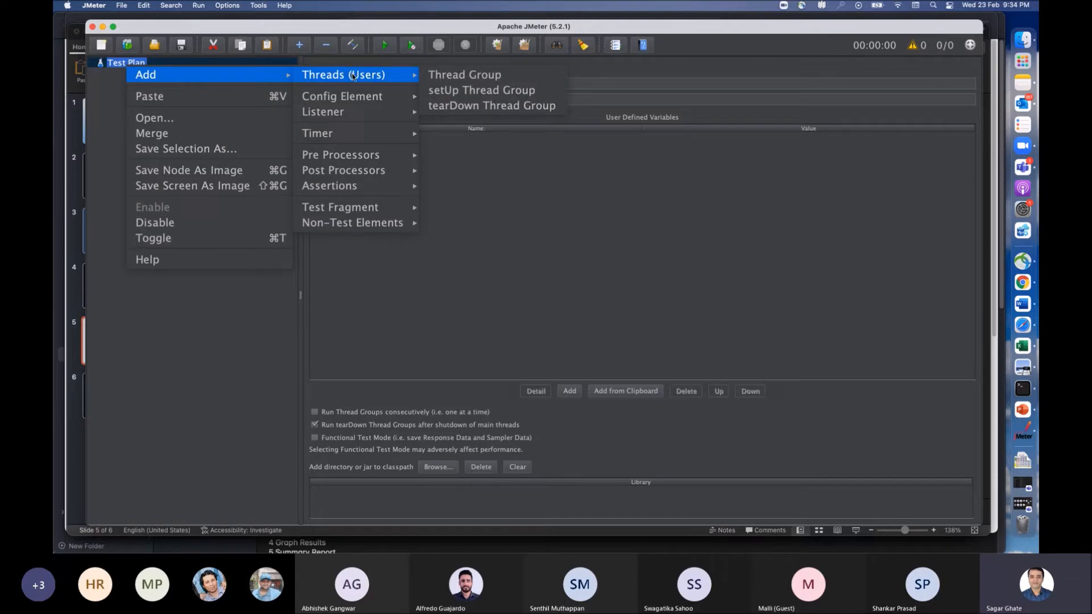
pyautogui.moveTo(397, 96)
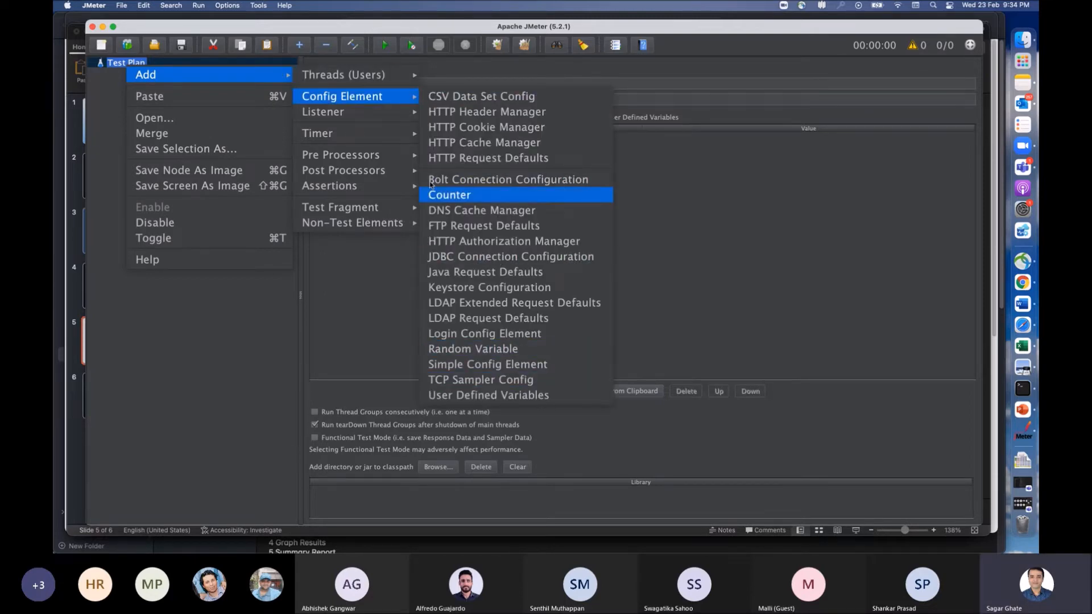
pyautogui.moveTo(361, 114)
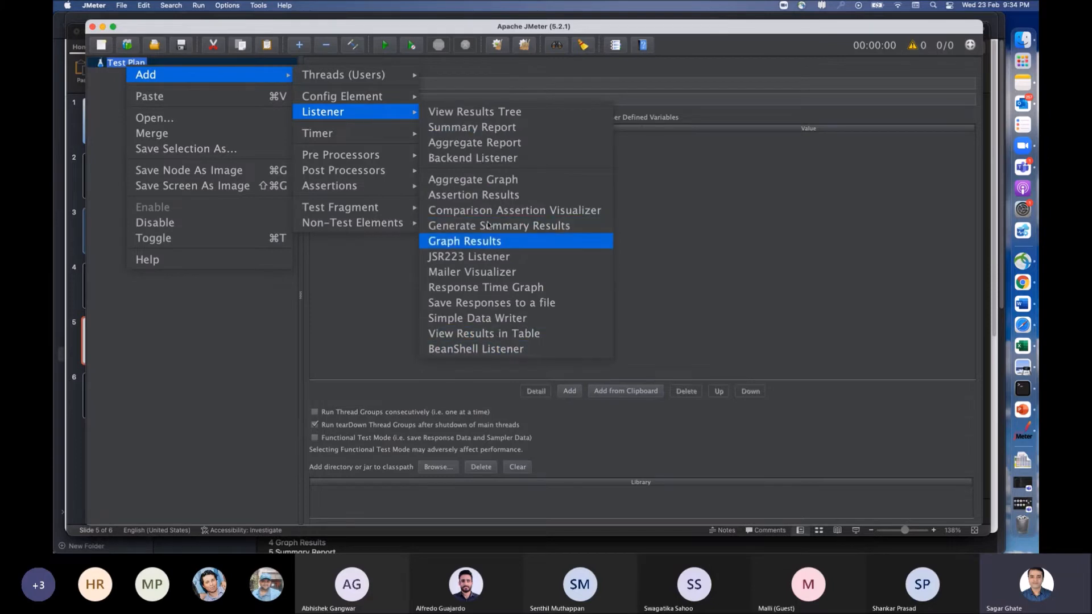
pyautogui.moveTo(398, 134)
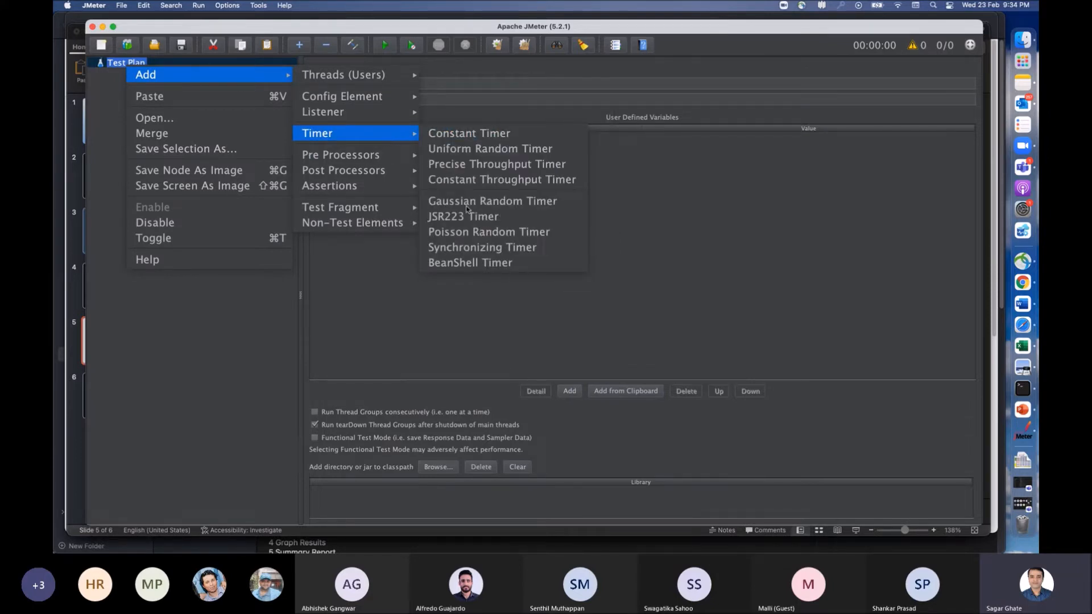
pyautogui.moveTo(392, 155)
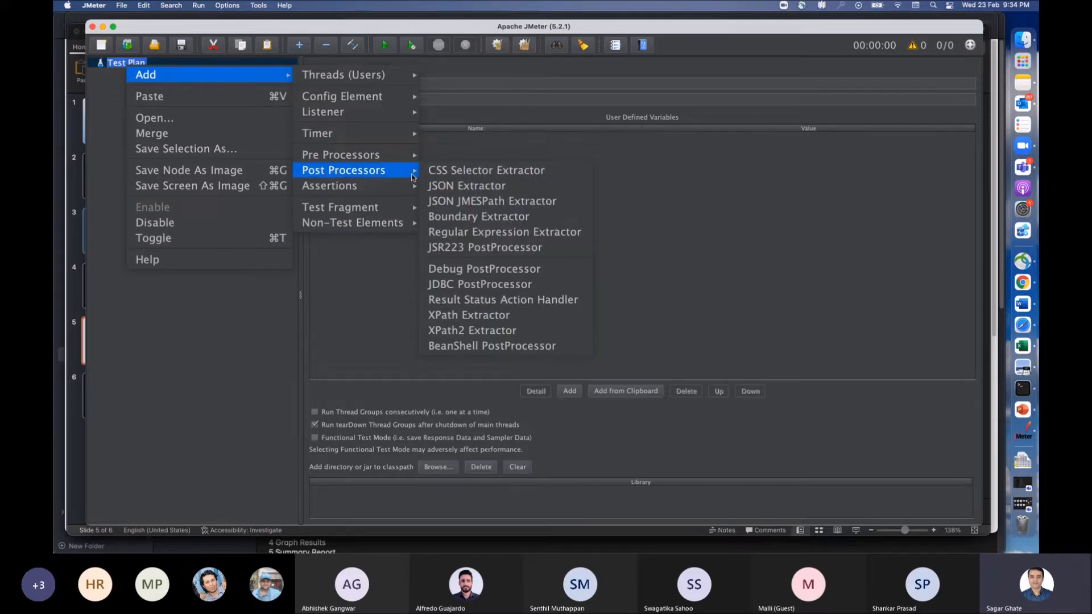
pyautogui.moveTo(382, 192)
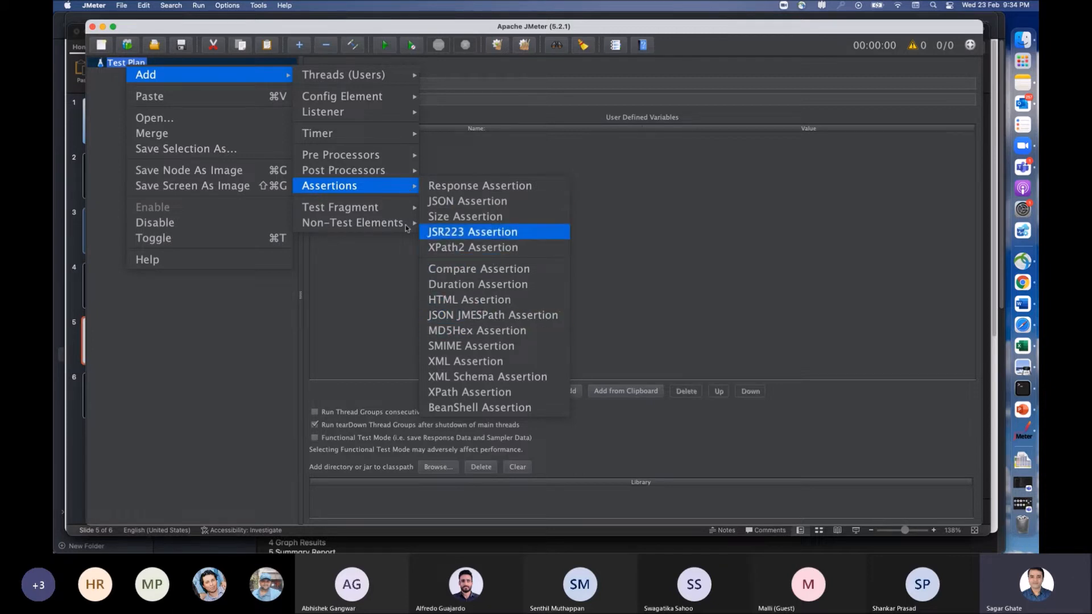
pyautogui.moveTo(381, 227)
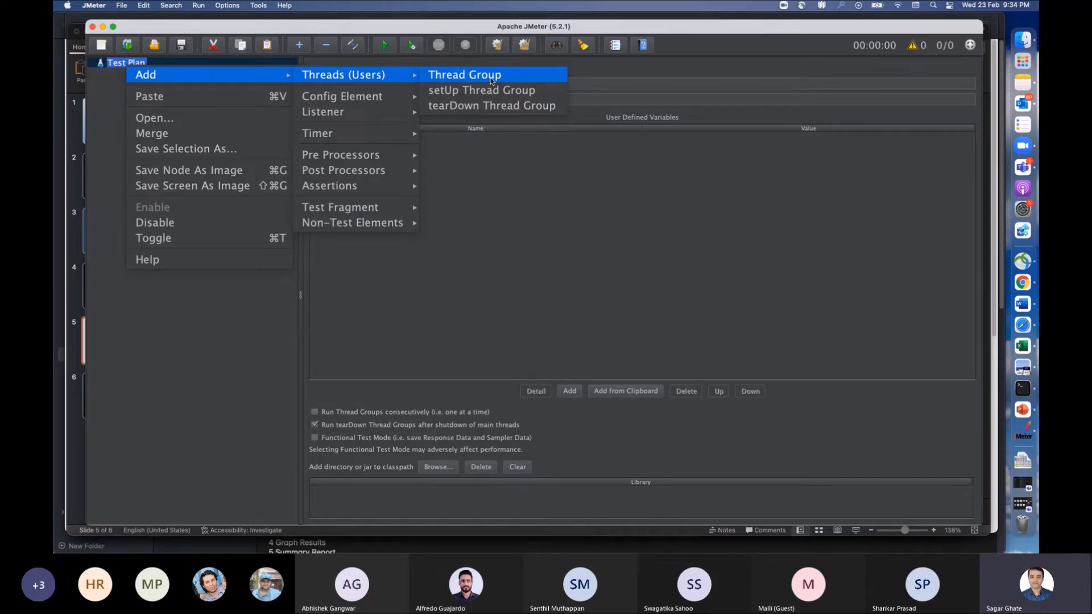
pyautogui.click(102, 96)
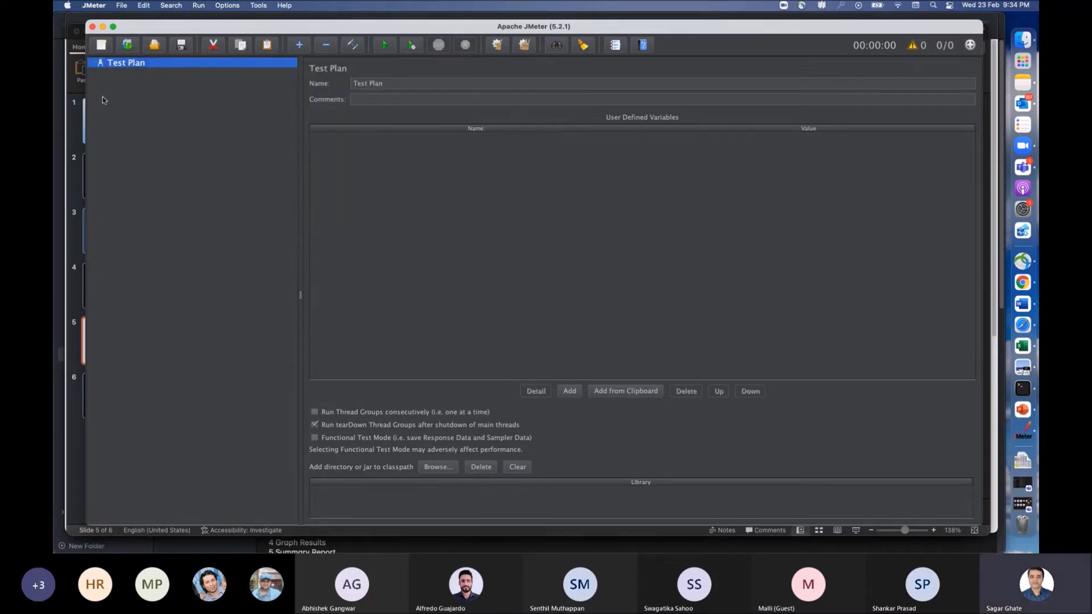
# Step: Start a new blank test plan and add a Thread Group to it
pyautogui.click(118, 7)
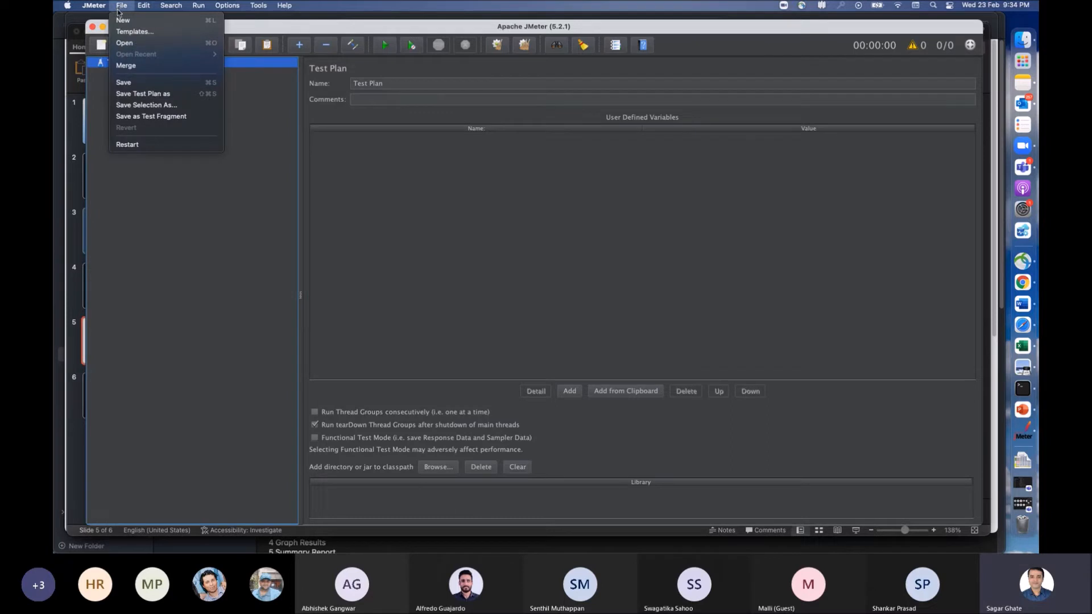
pyautogui.click(124, 21)
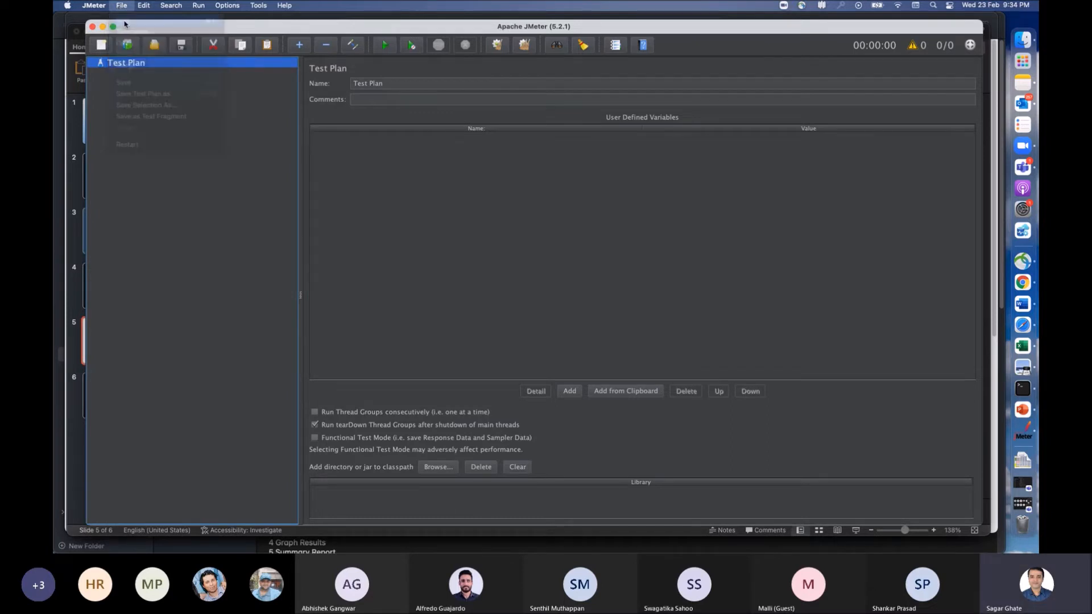
pyautogui.rightClick(135, 64)
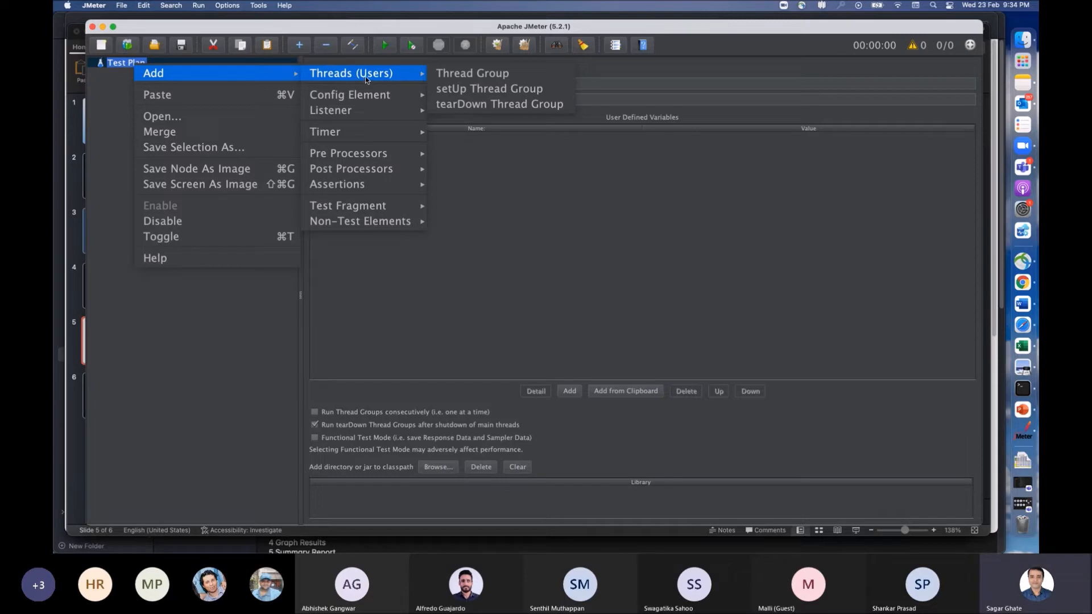
pyautogui.click(487, 78)
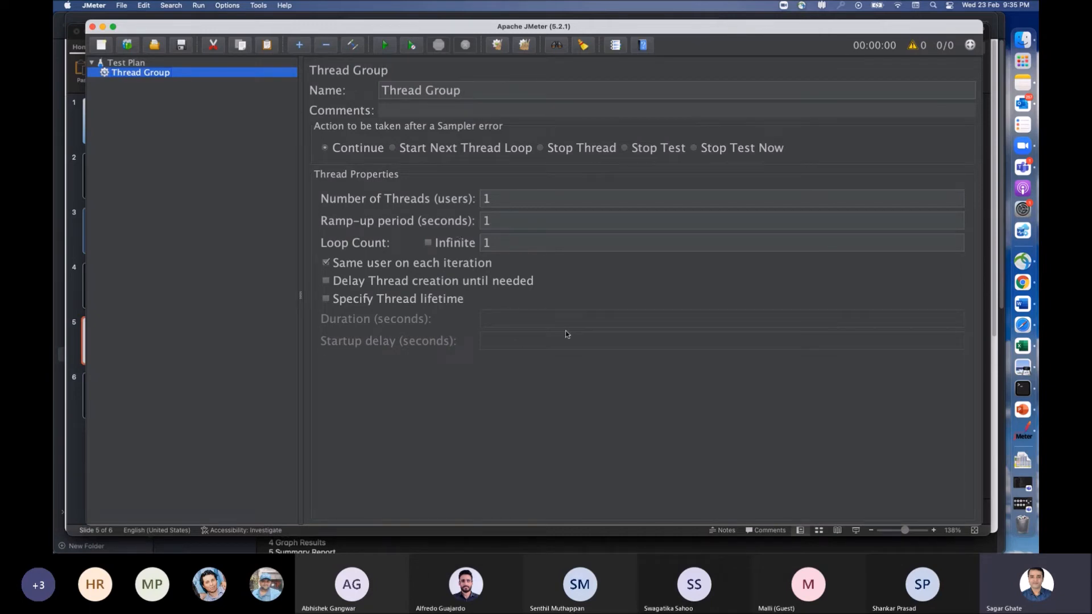
# Step: Switch to the PowerPoint slide listing the steps for a first JMeter test, compare it with the test plan, and return to JMeter
pyautogui.press('super+Tab')
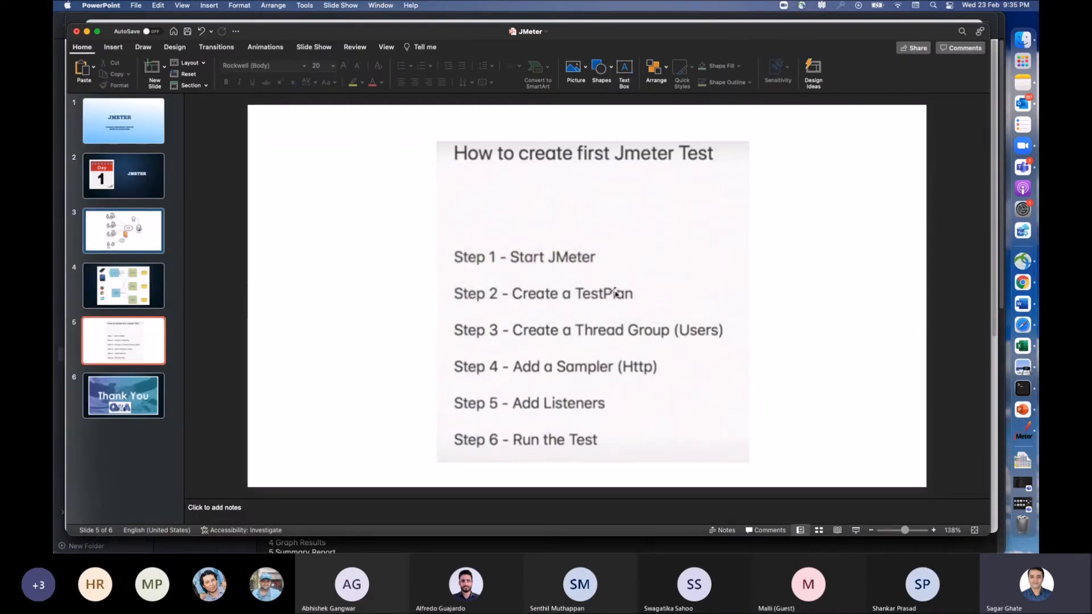
pyautogui.press('super+Tab')
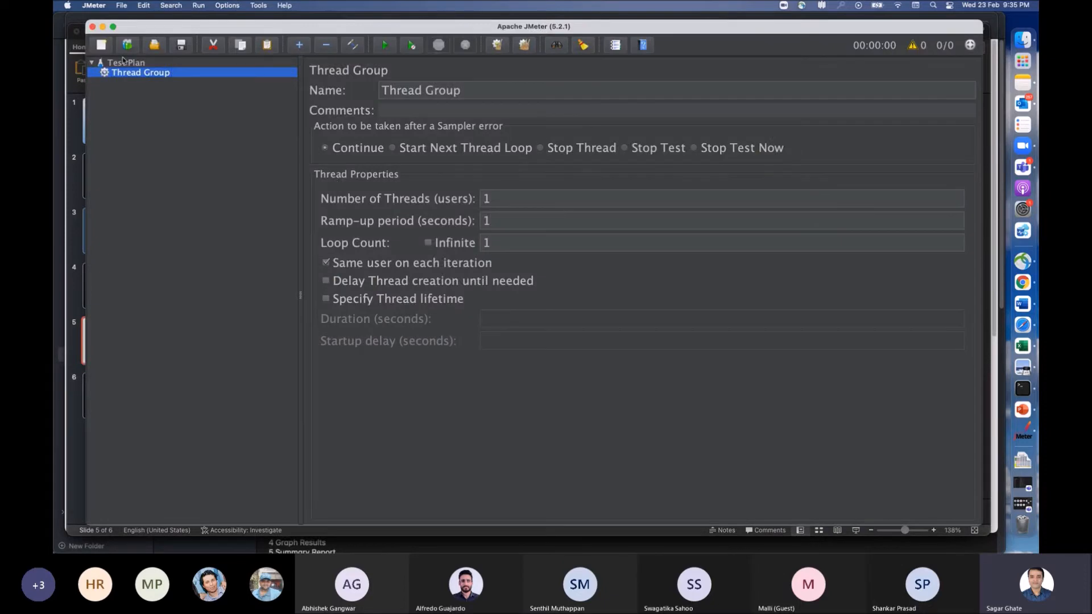
pyautogui.press('super+Tab')
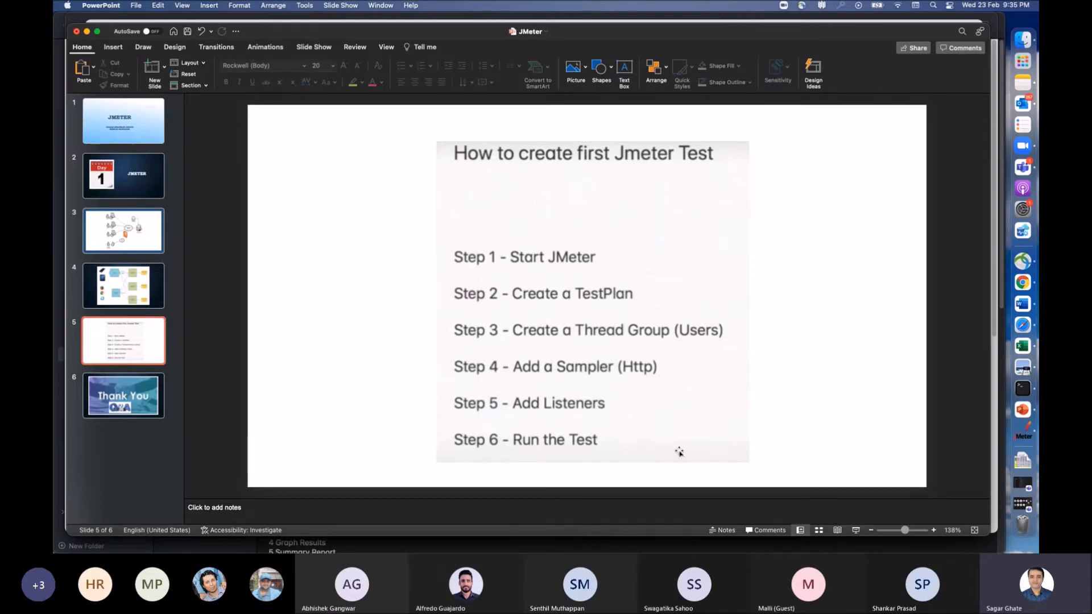
pyautogui.press('super+Tab')
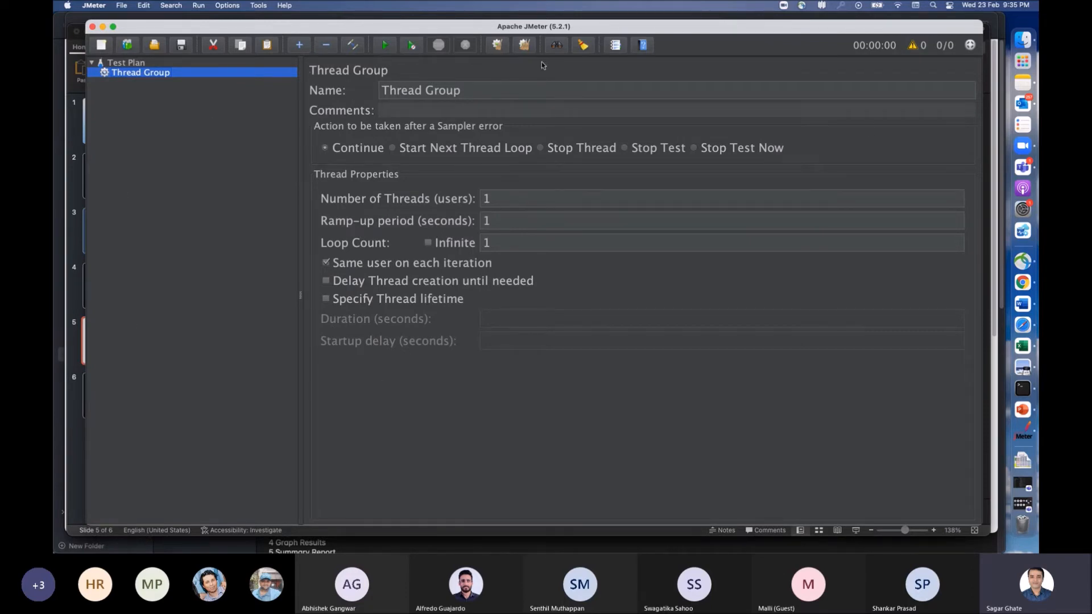
pyautogui.click(285, 151)
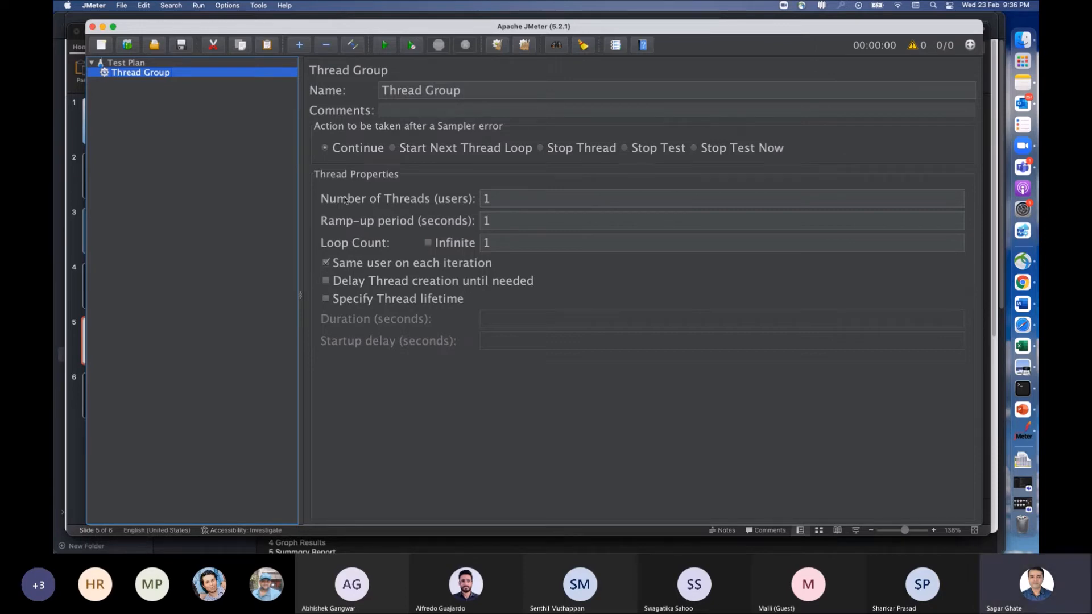
# Step: Set the Thread Group's number of threads to 10 and its ramp-up period to 2 seconds
pyautogui.click(489, 199)
pyautogui.write('0')
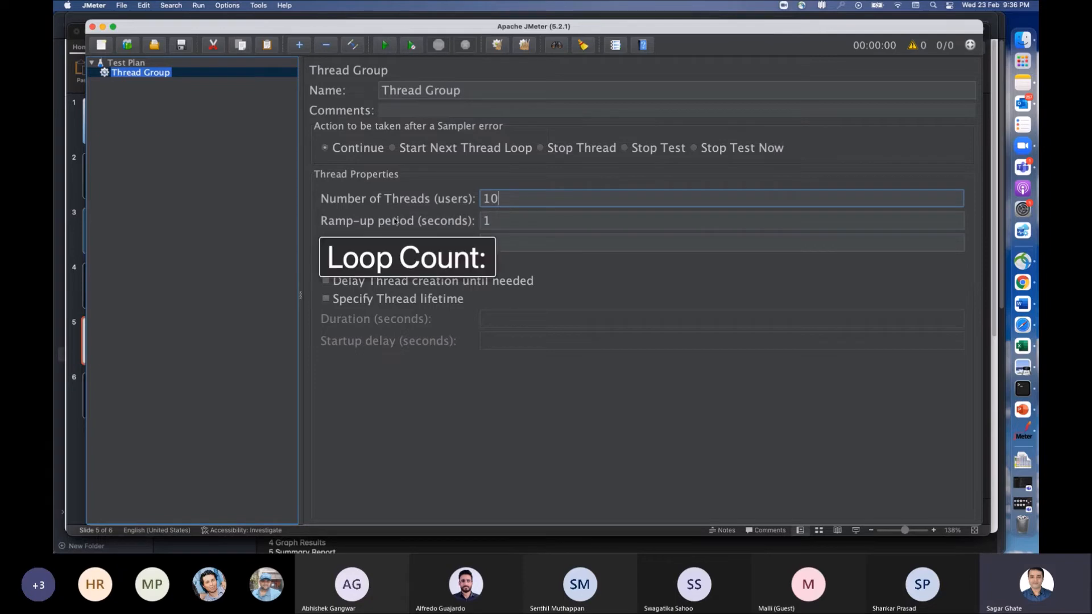
pyautogui.moveTo(497, 221); pyautogui.dragTo(484, 220)
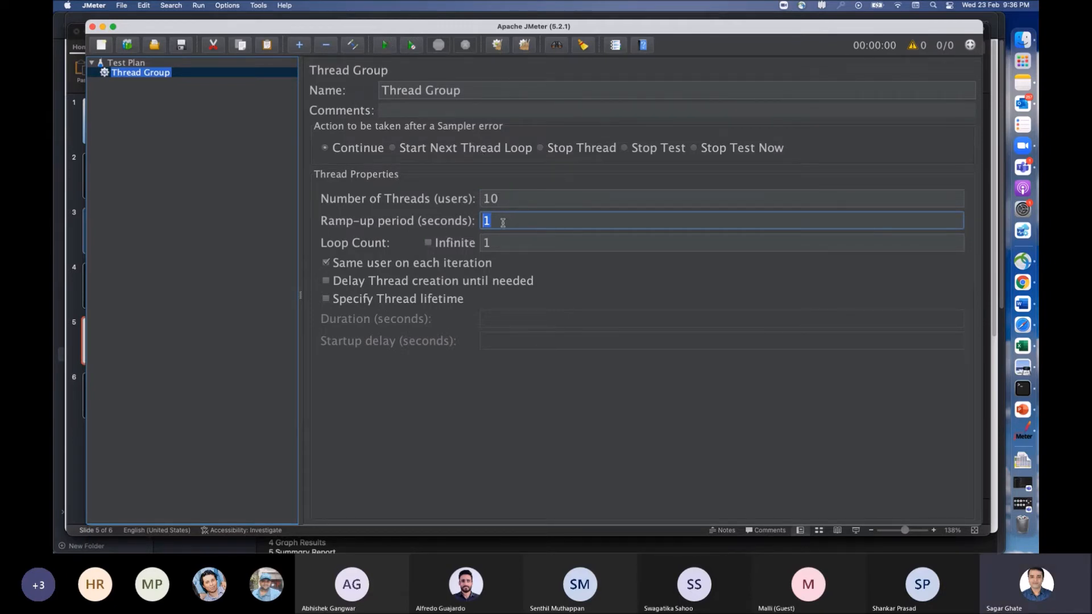
pyautogui.moveTo(507, 197); pyautogui.dragTo(470, 197)
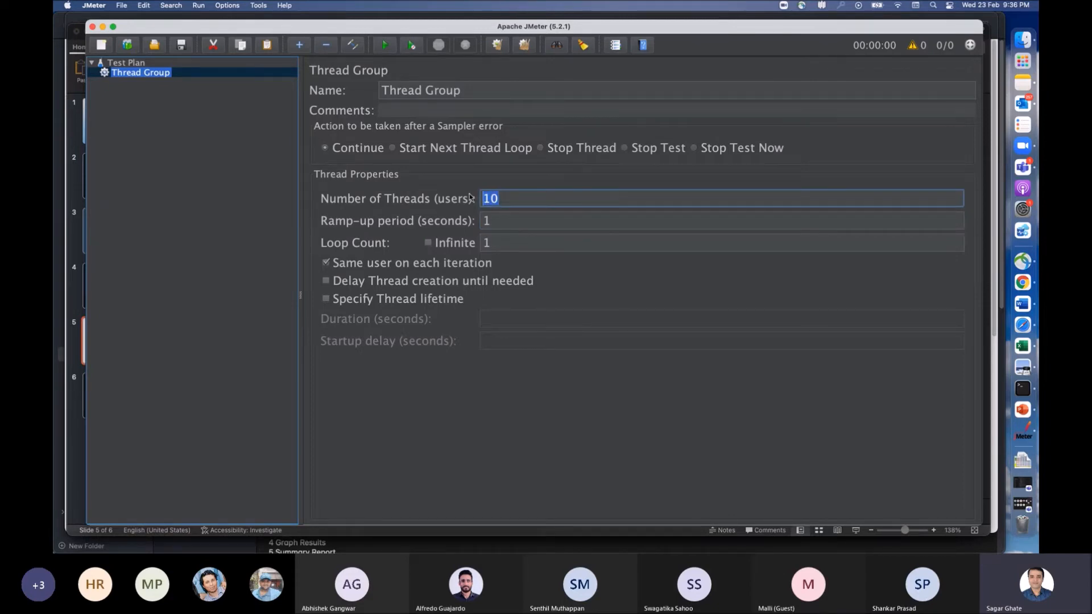
pyautogui.moveTo(494, 220); pyautogui.dragTo(482, 221)
pyautogui.write('2')
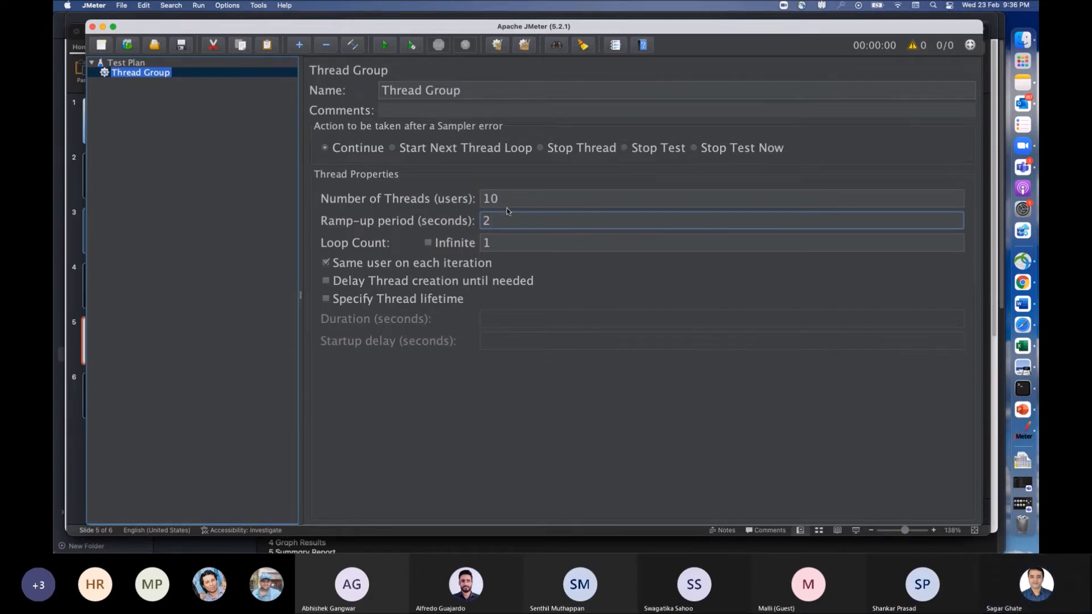
pyautogui.moveTo(499, 198); pyautogui.dragTo(481, 198)
pyautogui.press('Tab')
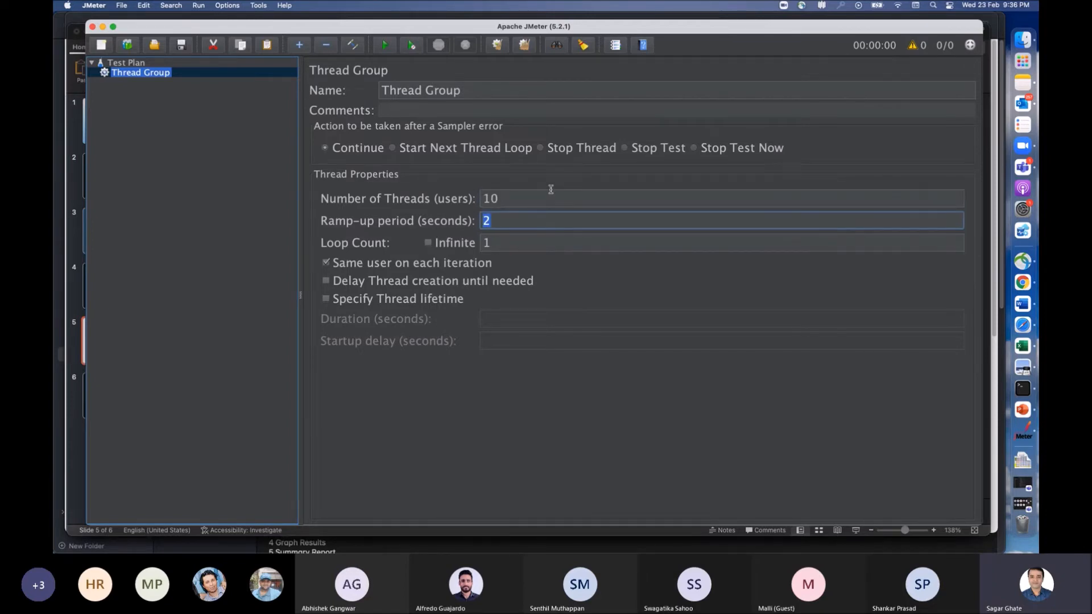
# Step: Set the Thread Group's ramp-up period to 1 second
pyautogui.click(524, 220)
pyautogui.press('BackSpace')
pyautogui.write('1')
# Step: Set the Thread Group's loop count to 2, and switch the Infinite option on and off again
pyautogui.moveTo(500, 243); pyautogui.dragTo(474, 243)
pyautogui.write('2')
pyautogui.click(428, 244)
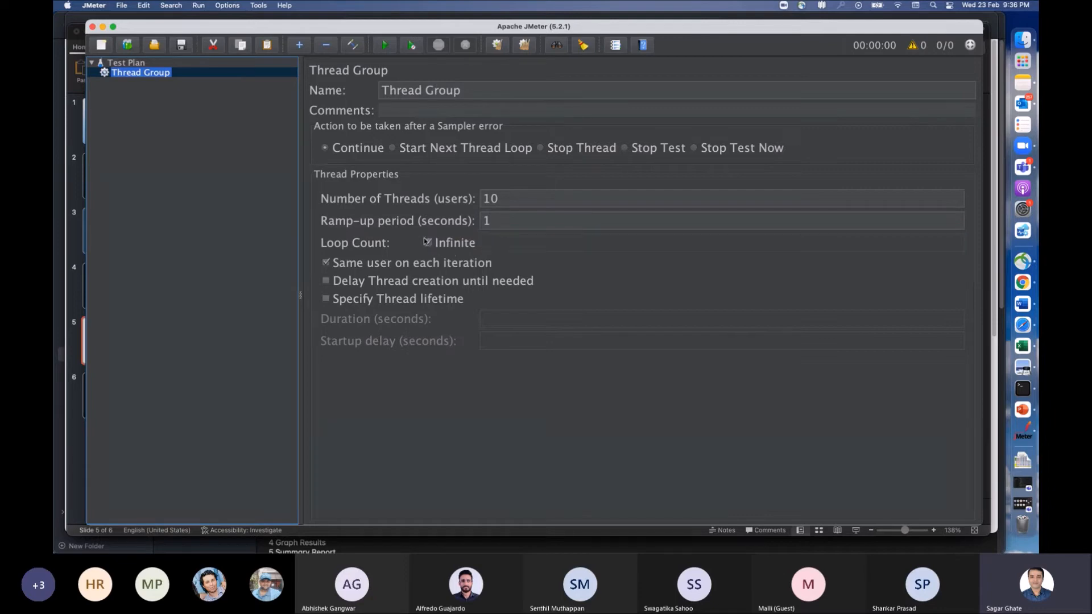
pyautogui.click(428, 243)
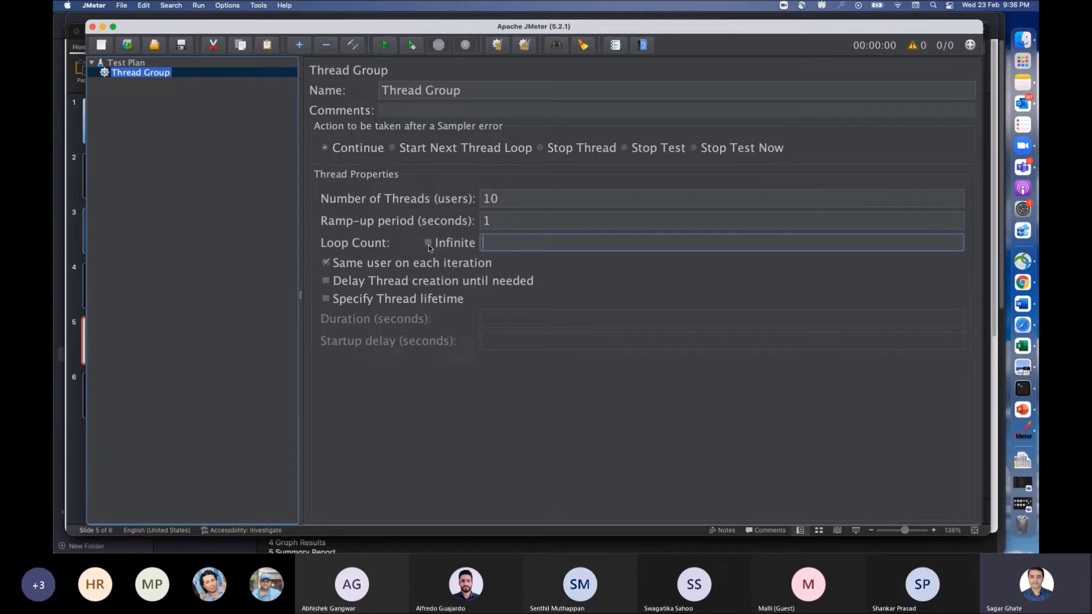
# Step: Switch to Terminal, move and widen its window to read JMeter's notes on GUI and CLI mode, and return to JMeter
pyautogui.click(1023, 391)
pyautogui.moveTo(648, 207); pyautogui.dragTo(539, 157)
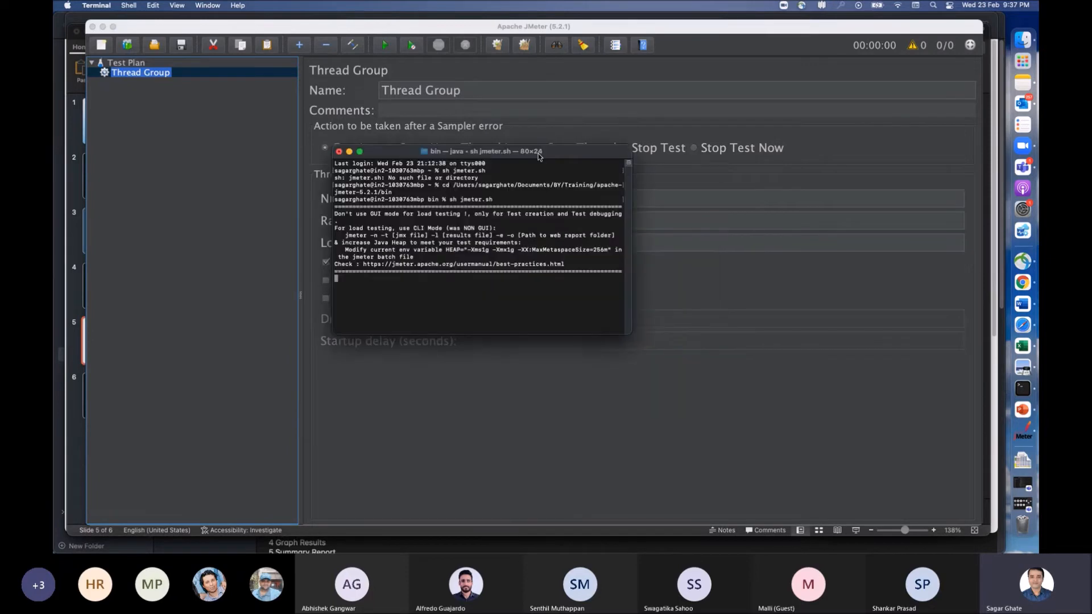
pyautogui.press('super')
pyautogui.press('super')
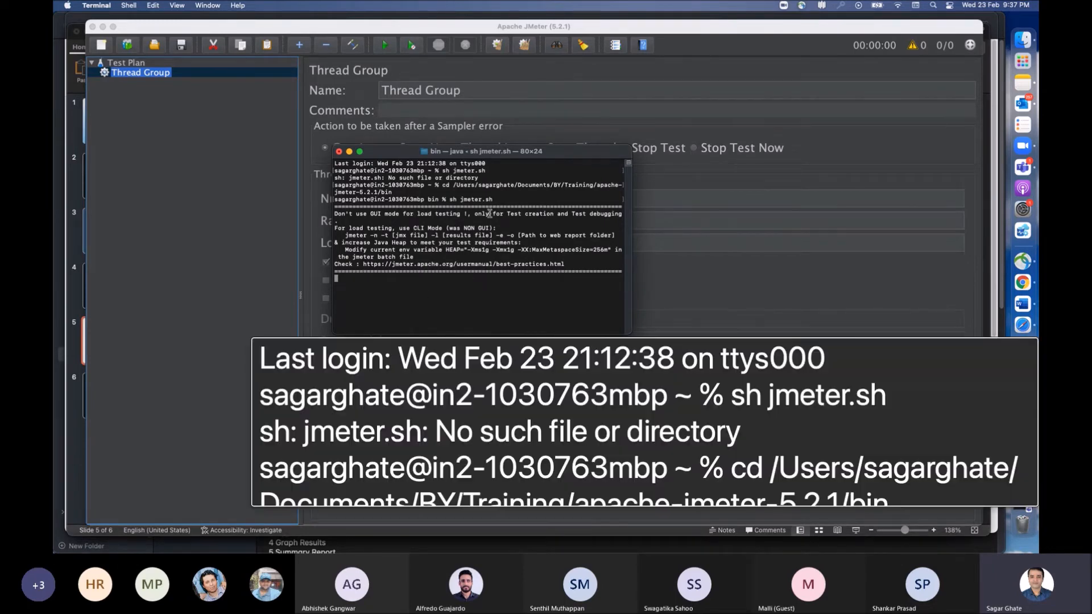
pyautogui.moveTo(558, 267)
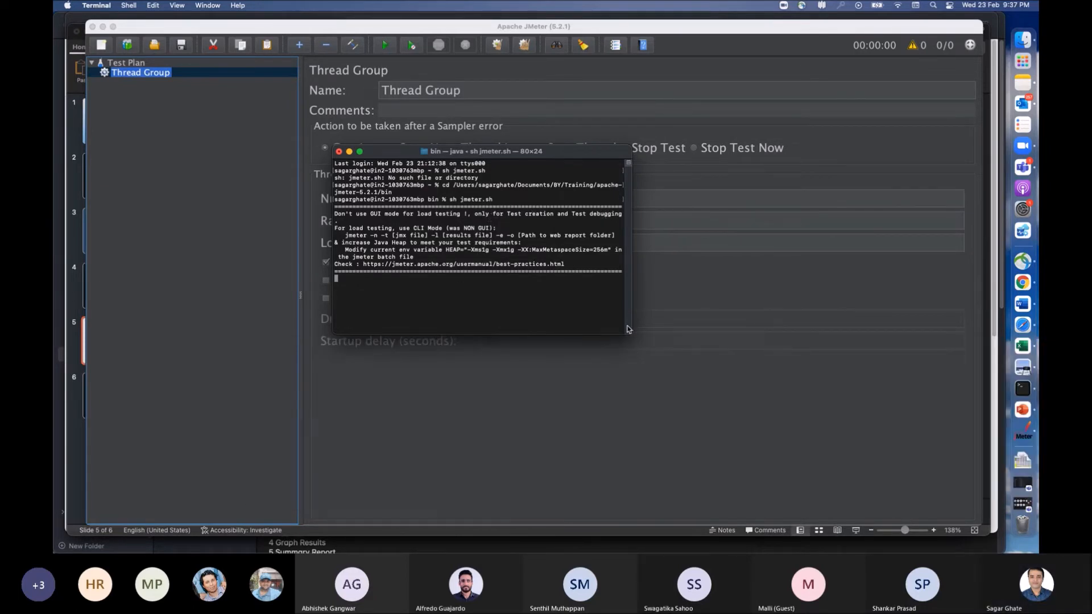
pyautogui.moveTo(628, 329); pyautogui.dragTo(786, 362)
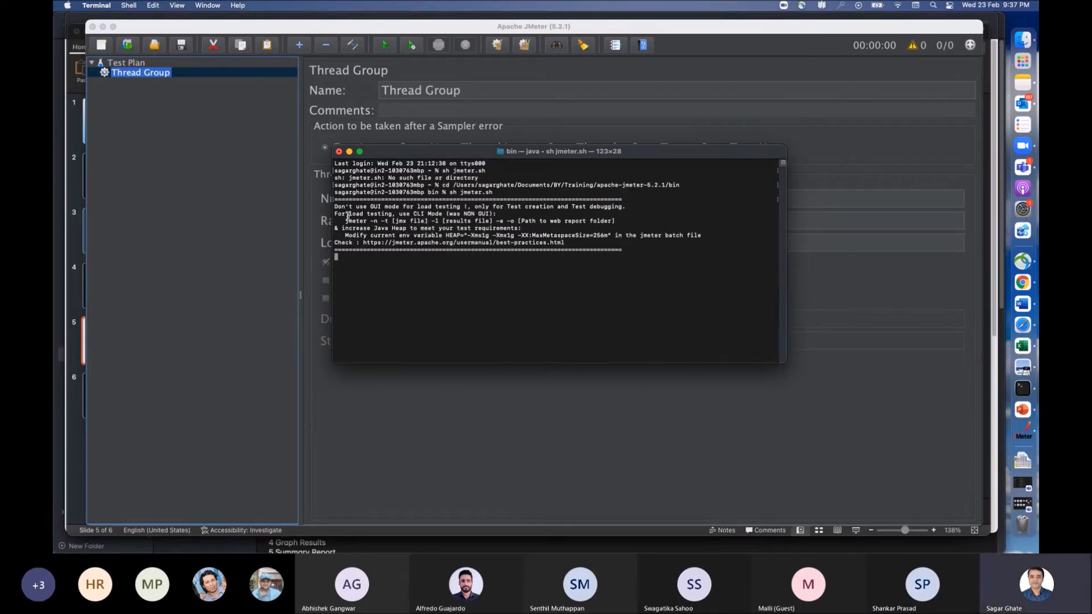
pyautogui.moveTo(343, 214)
pyautogui.press('super')
pyautogui.click(577, 113)
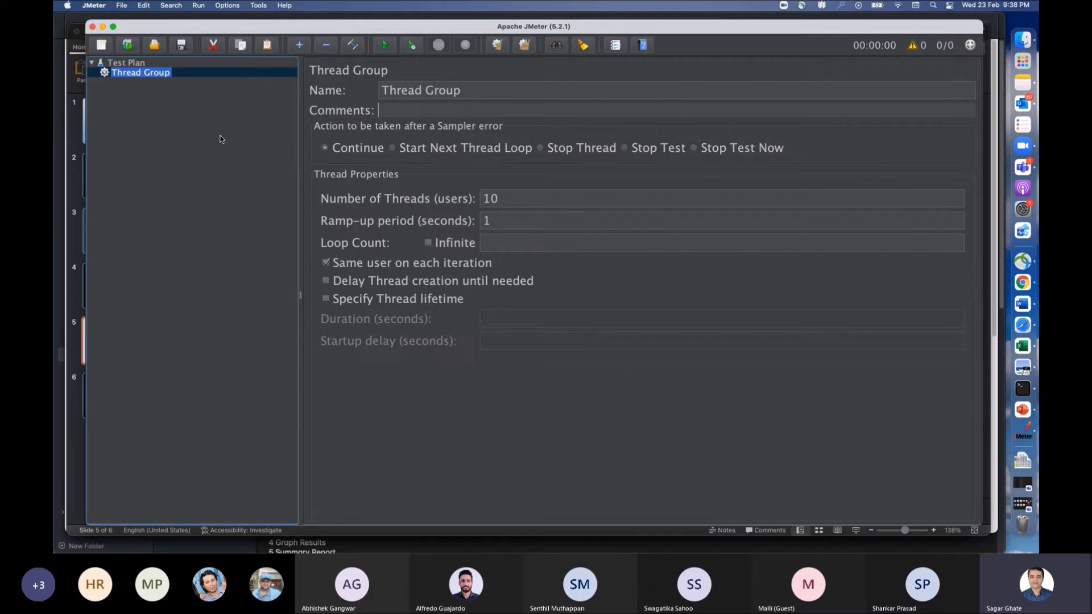
# Step: Browse the samplers and logic controllers available for the Thread Group, and add an HTTP URL Re-writing Modifier pre-processor
pyautogui.rightClick(166, 75)
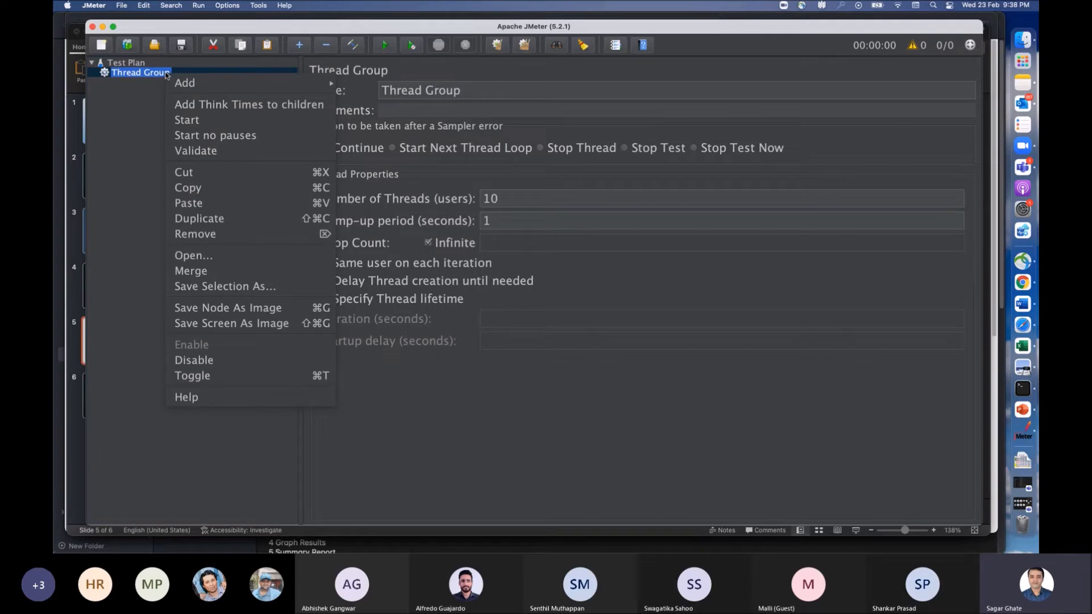
pyautogui.moveTo(234, 85)
pyautogui.moveTo(377, 84)
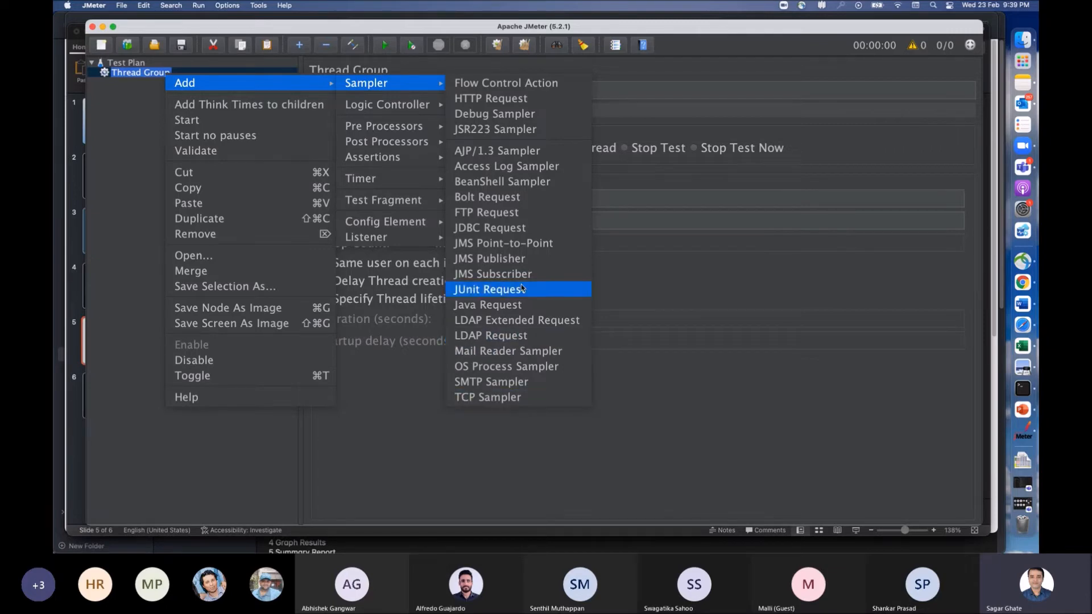
pyautogui.moveTo(397, 106)
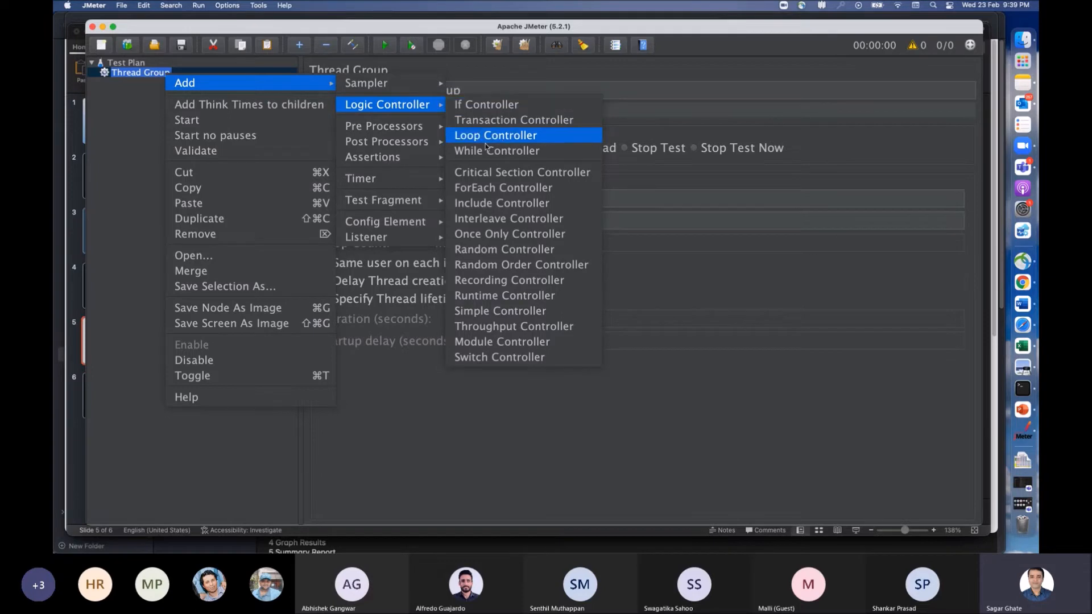
pyautogui.moveTo(424, 130)
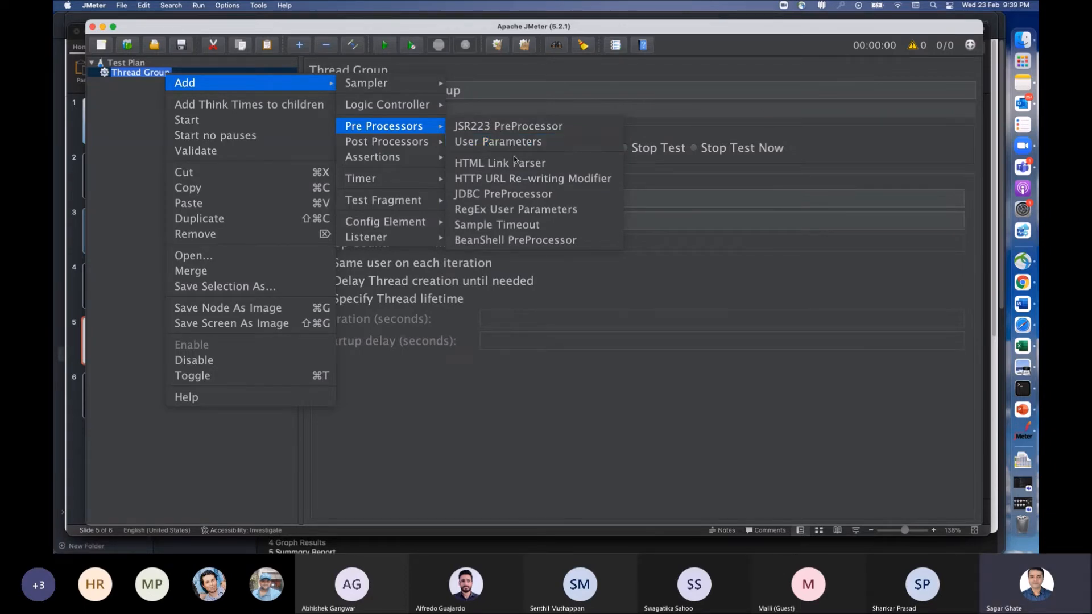
pyautogui.click(540, 180)
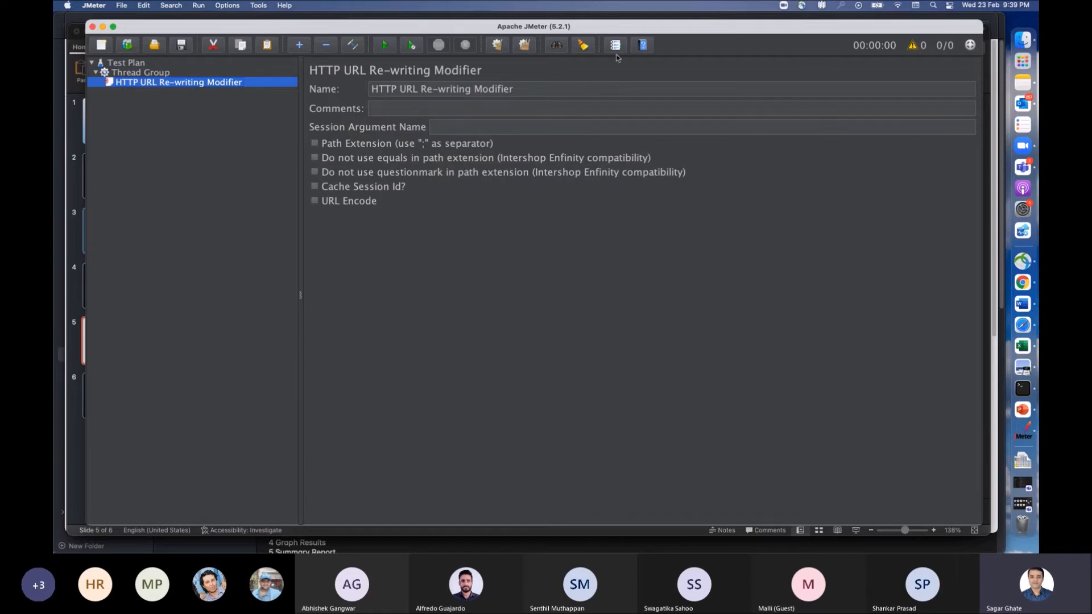
# Step: Open the help page for the HTTP URL Re-writing Modifier, look through the component reference and return to JMeter
pyautogui.click(288, 6)
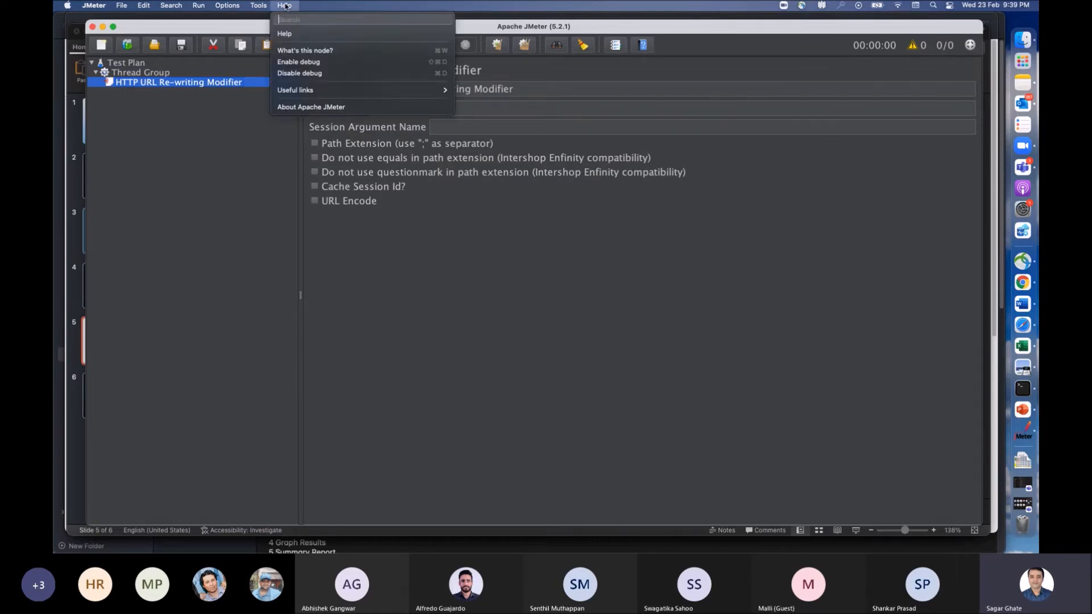
pyautogui.click(646, 62)
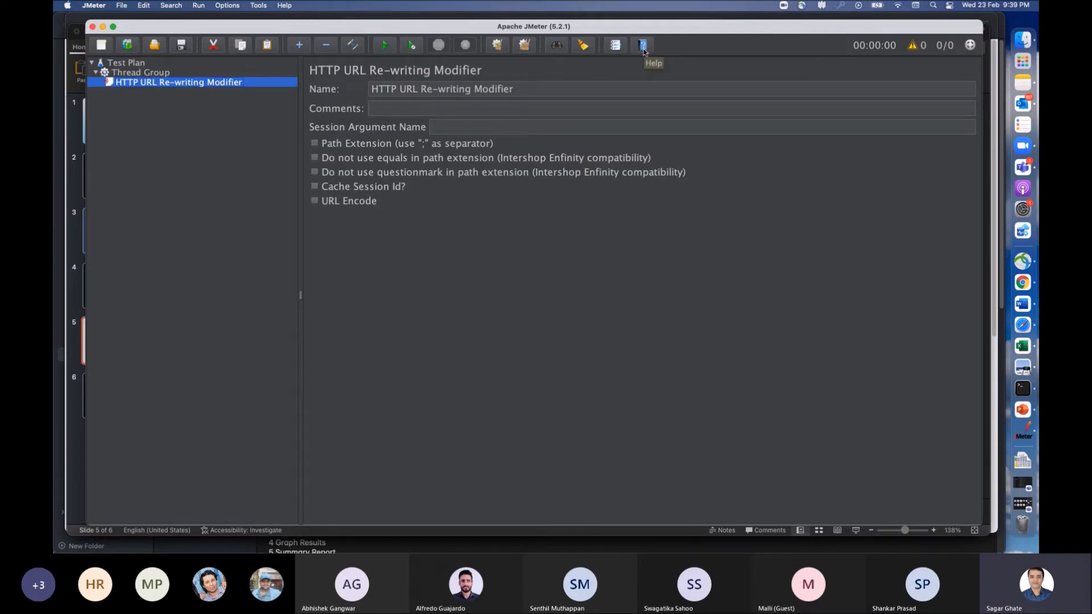
pyautogui.click(644, 50)
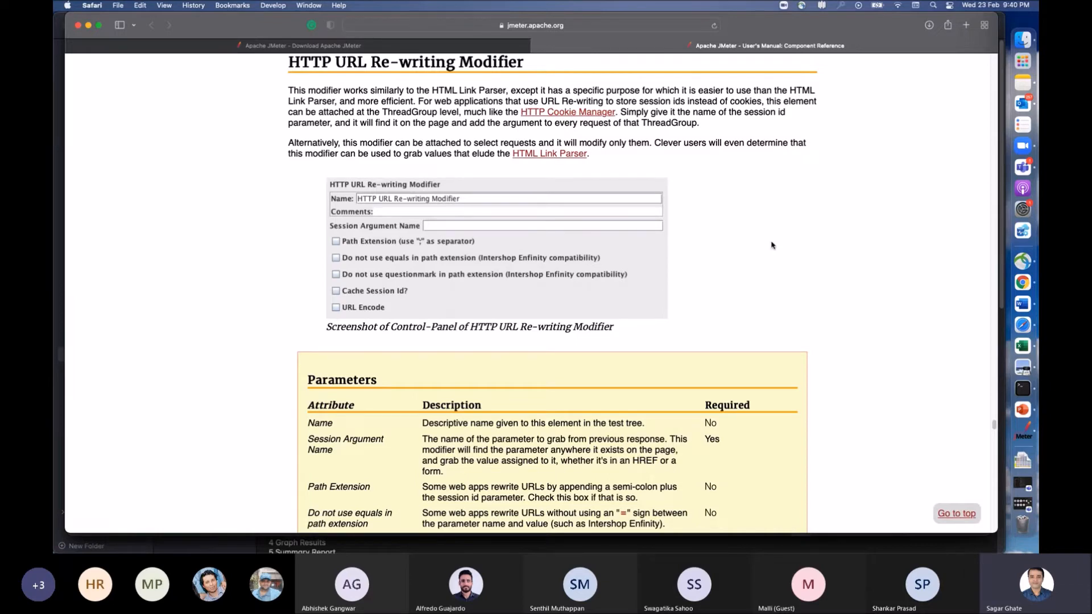
pyautogui.moveTo(994, 423); pyautogui.dragTo(953, 473)
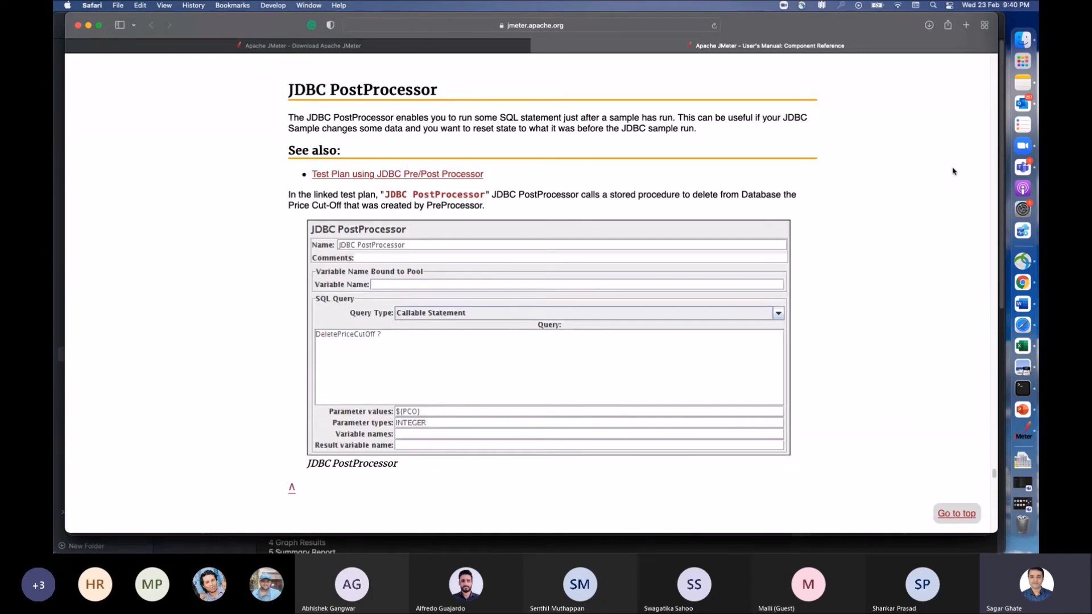
pyautogui.press('super+Tab')
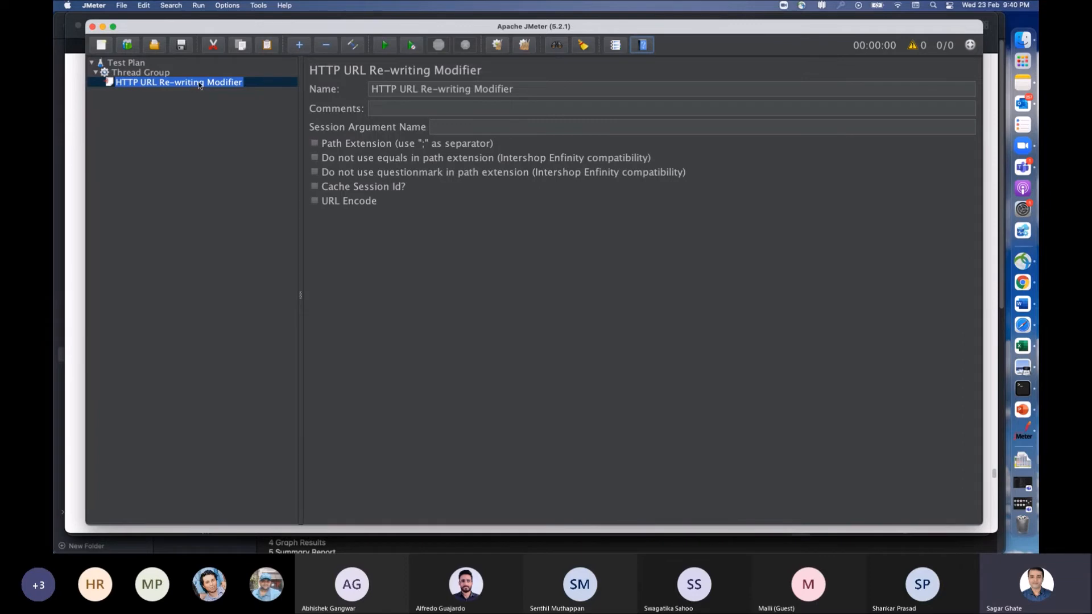
# Step: Add an Assertion Results listener to the Thread Group, read its help page and return to JMeter
pyautogui.click(147, 73)
pyautogui.rightClick(147, 74)
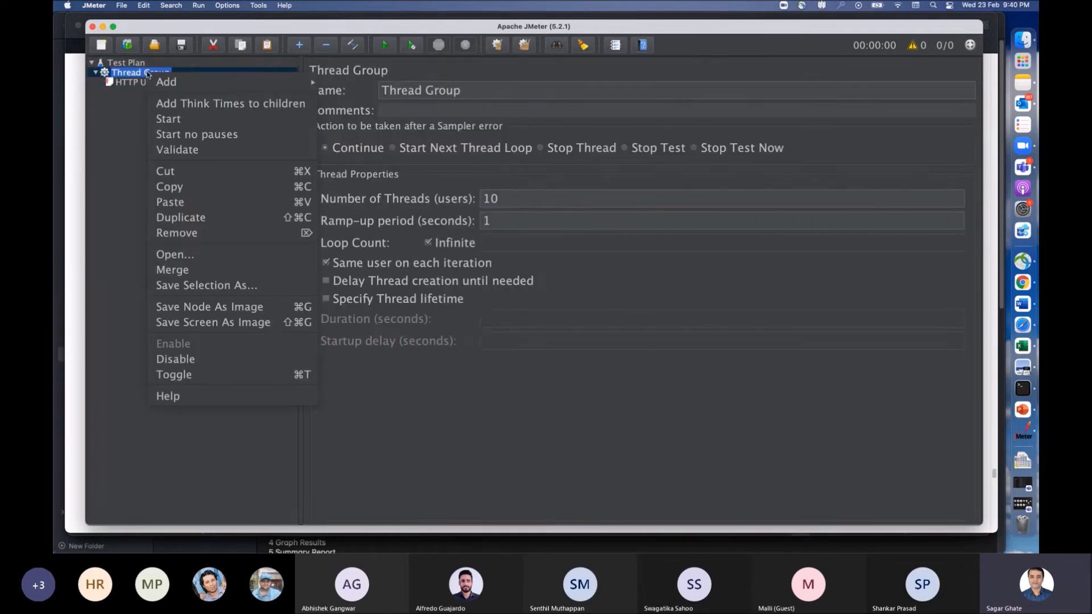
pyautogui.moveTo(197, 81)
pyautogui.moveTo(371, 237)
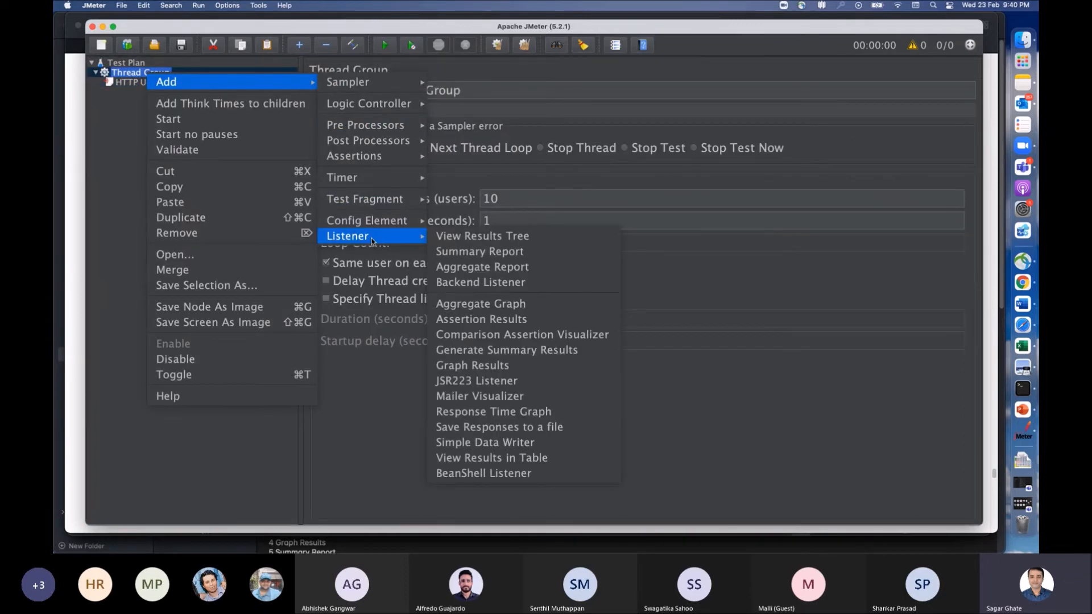
pyautogui.click(505, 322)
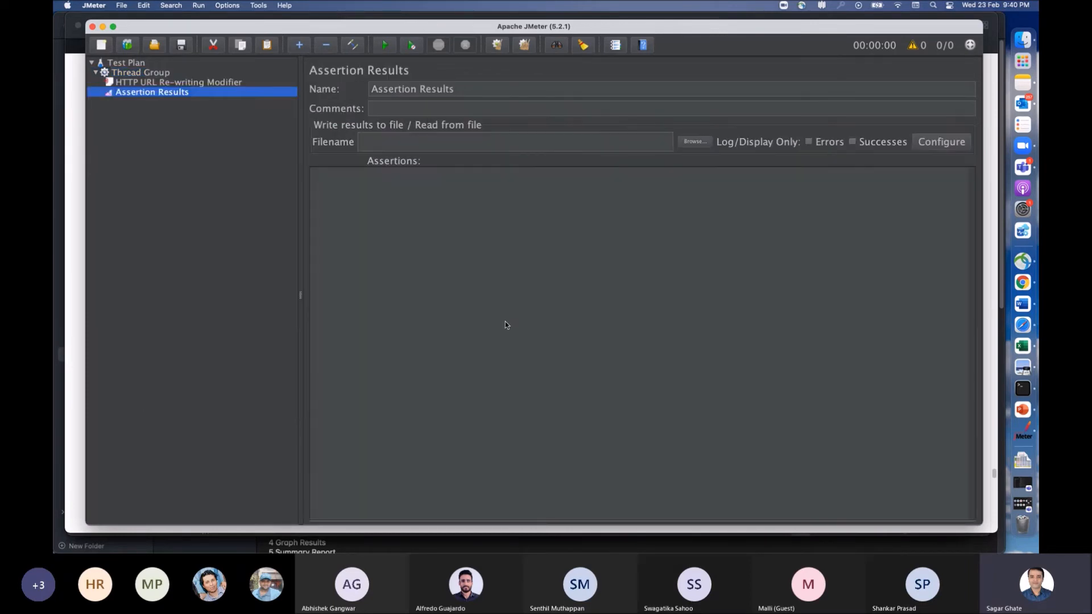
pyautogui.click(644, 44)
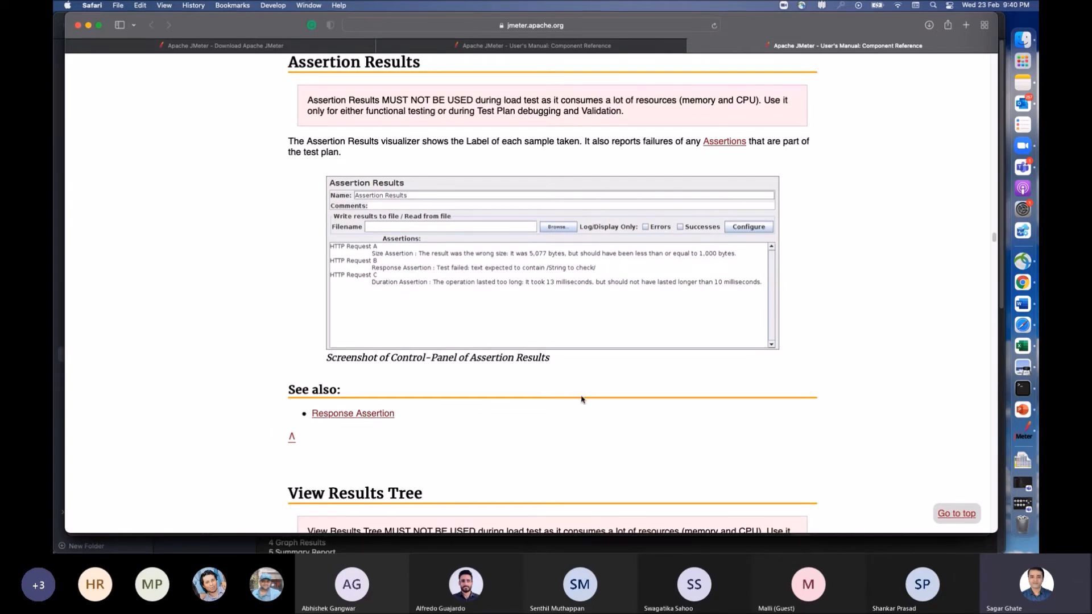
pyautogui.press('super+Tab')
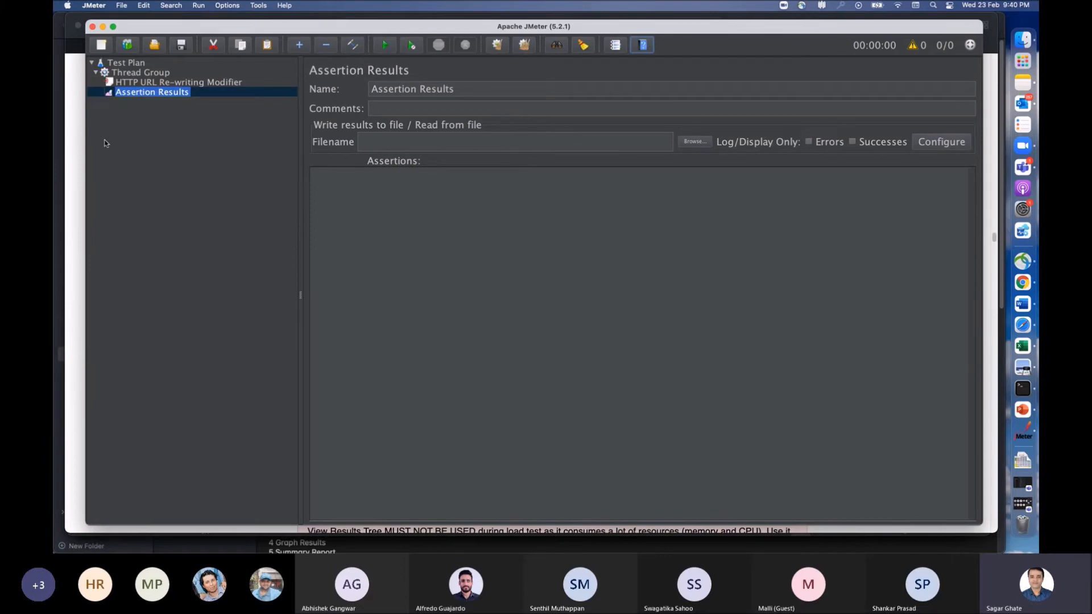
# Step: Remove the Assertion Results listener from the Thread Group
pyautogui.click(142, 84)
pyautogui.click(143, 94)
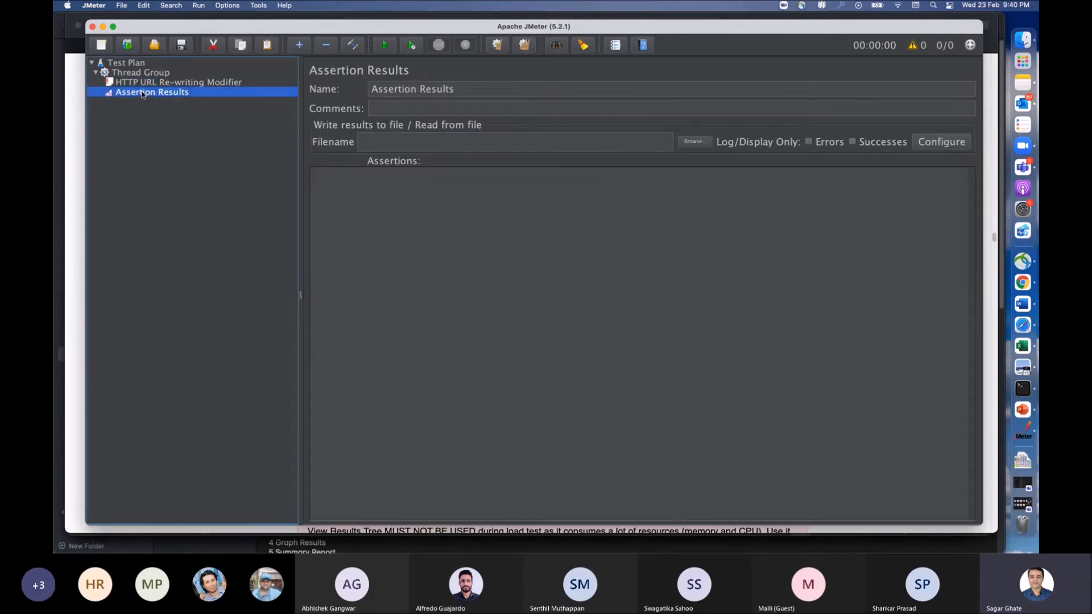
pyautogui.rightClick(142, 94)
pyautogui.click(119, 111)
pyautogui.rightClick(145, 94)
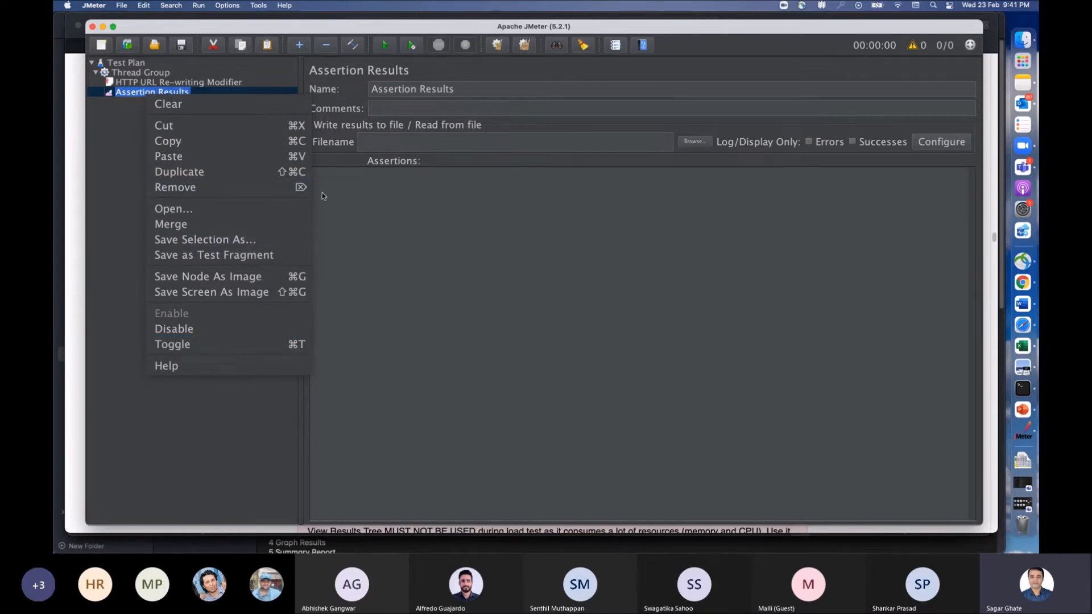
pyautogui.click(238, 188)
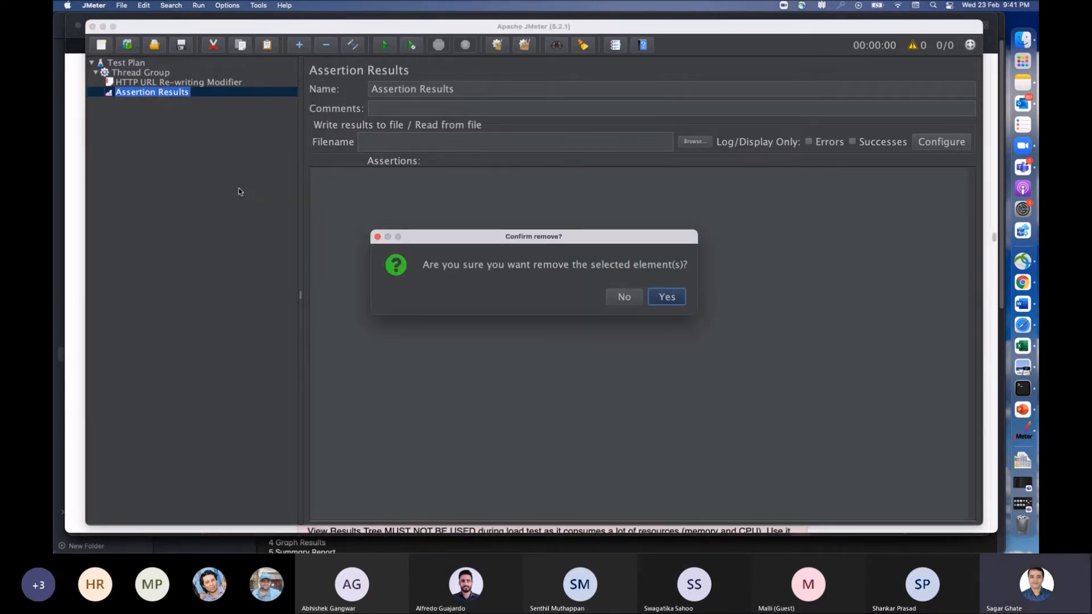
pyautogui.click(668, 297)
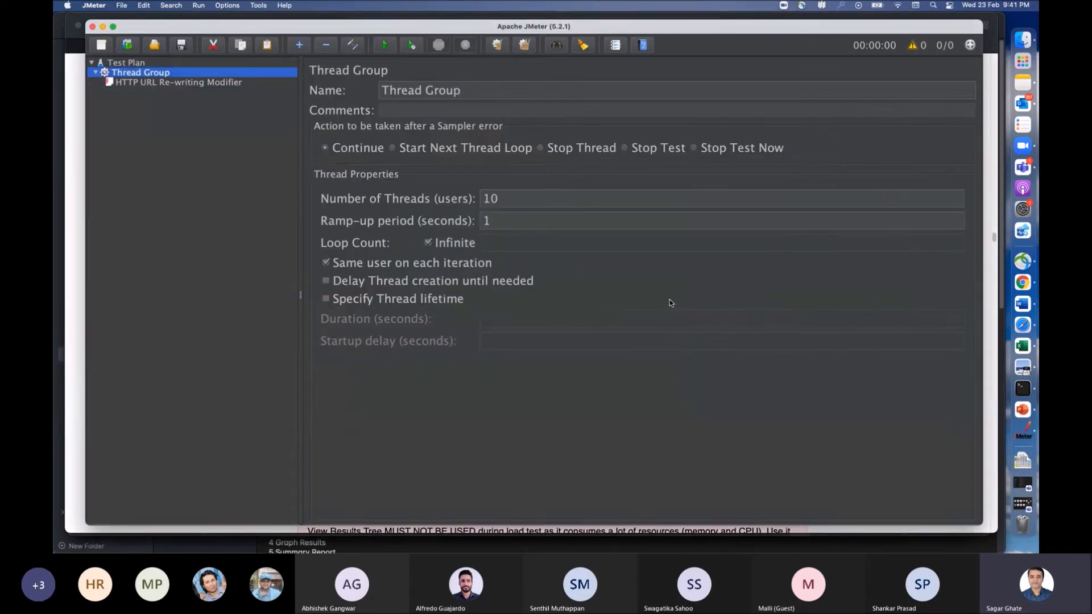
# Step: Remove the HTTP URL Re-writing Modifier from the Thread Group
pyautogui.click(147, 86)
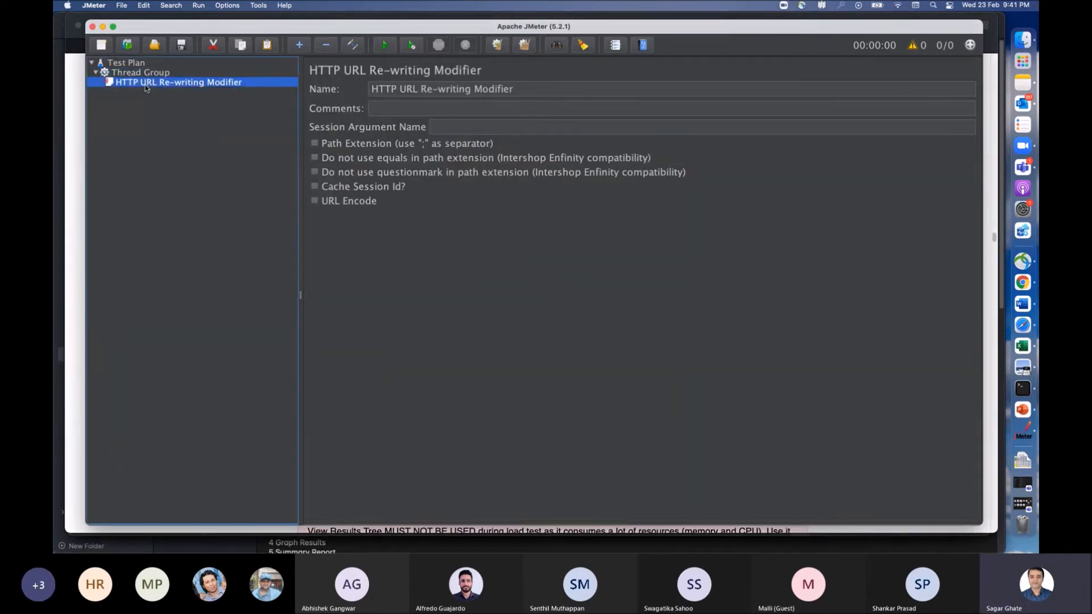
pyautogui.rightClick(147, 88)
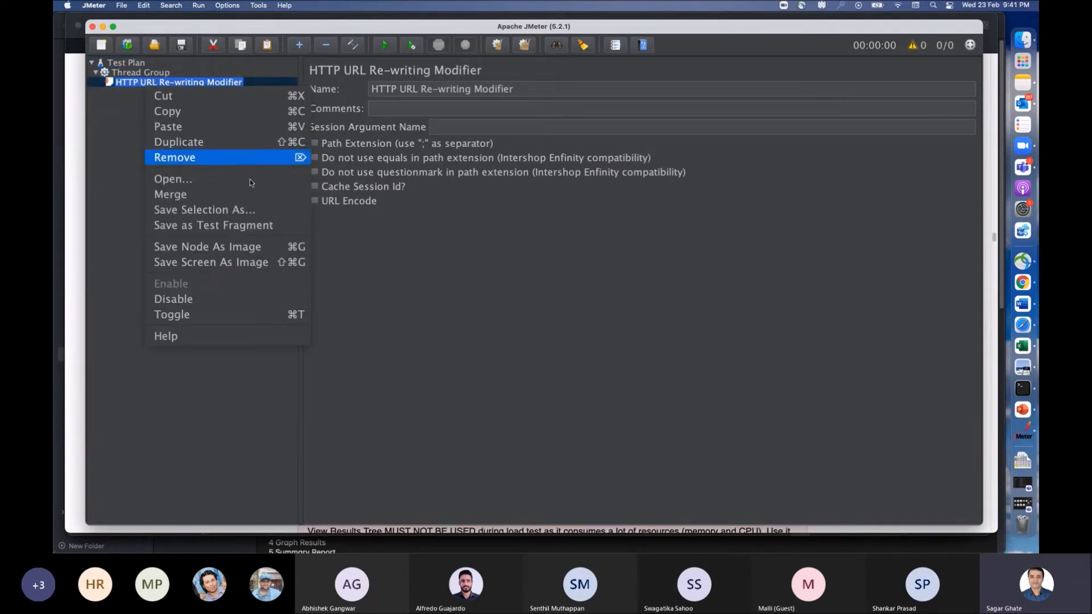
pyautogui.click(217, 158)
pyautogui.click(663, 298)
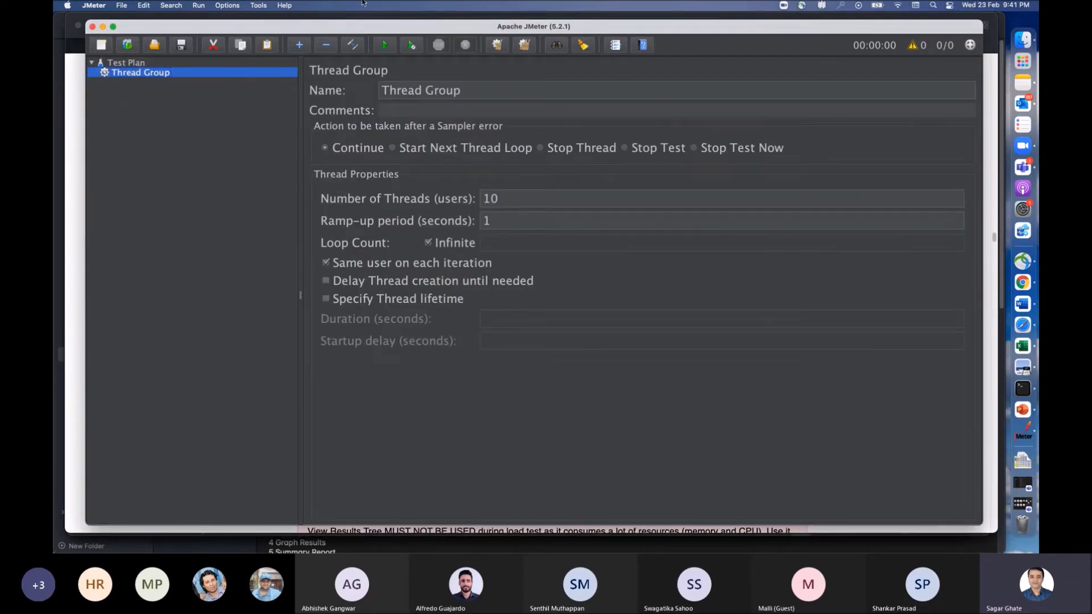
# Step: Add an HTTP Request sampler to the Thread Group
pyautogui.click(143, 72)
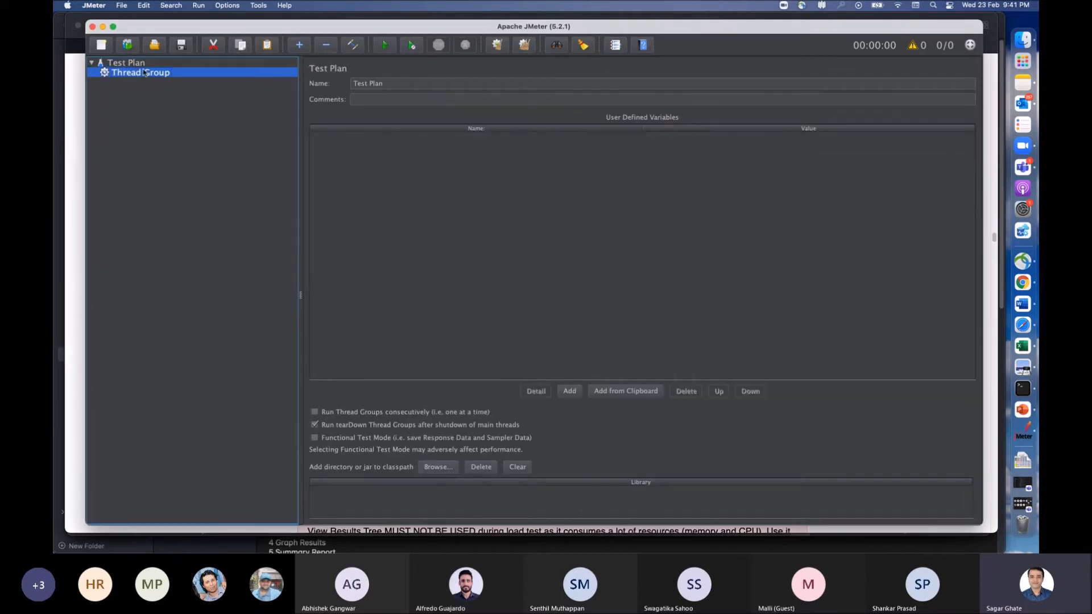
pyautogui.rightClick(161, 75)
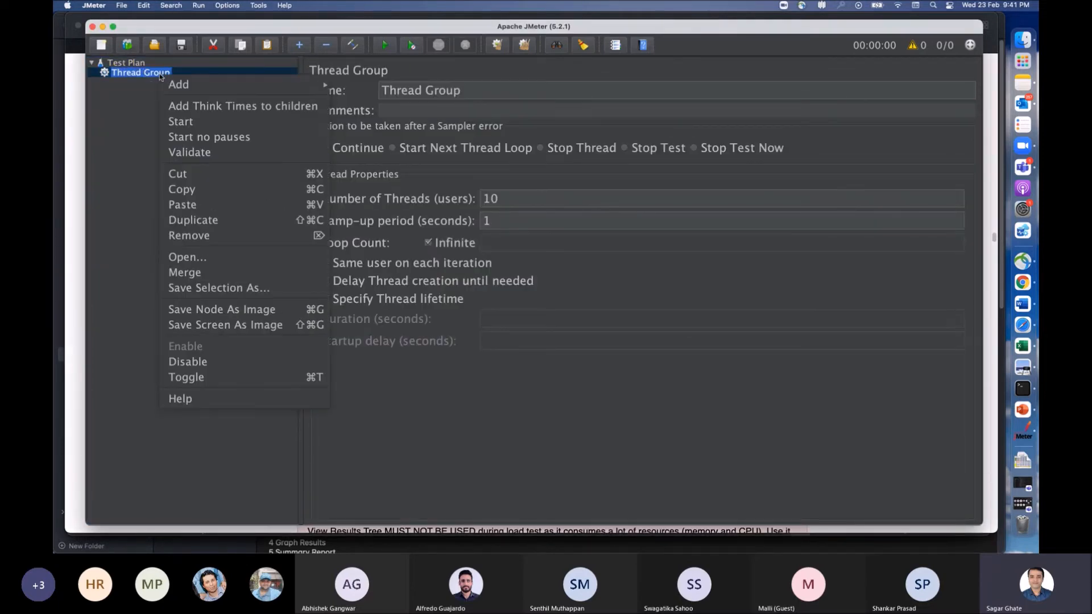
pyautogui.moveTo(238, 88)
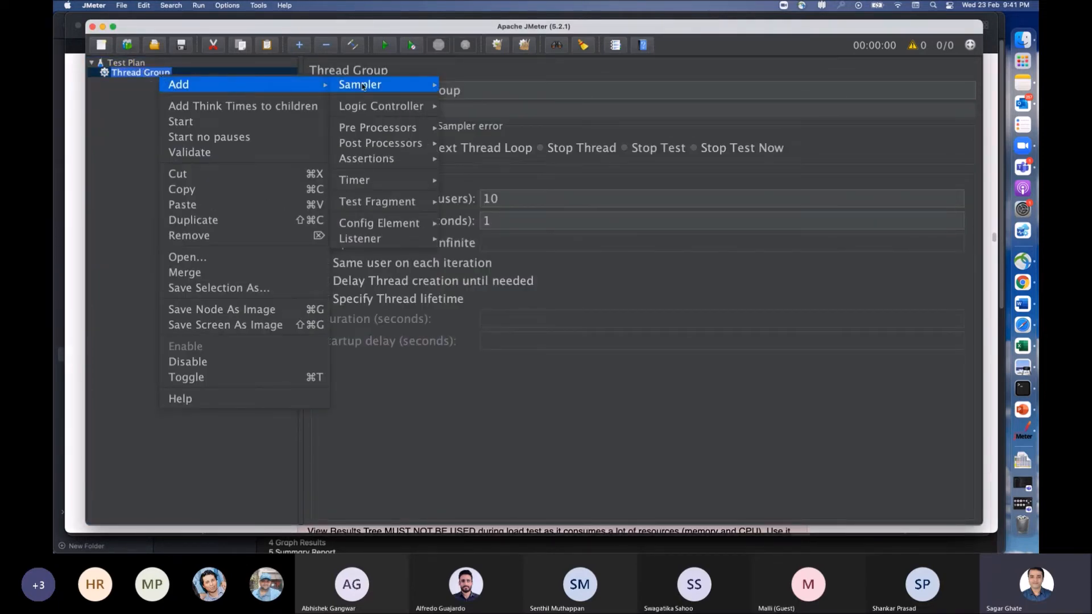
pyautogui.moveTo(363, 86)
pyautogui.click(483, 99)
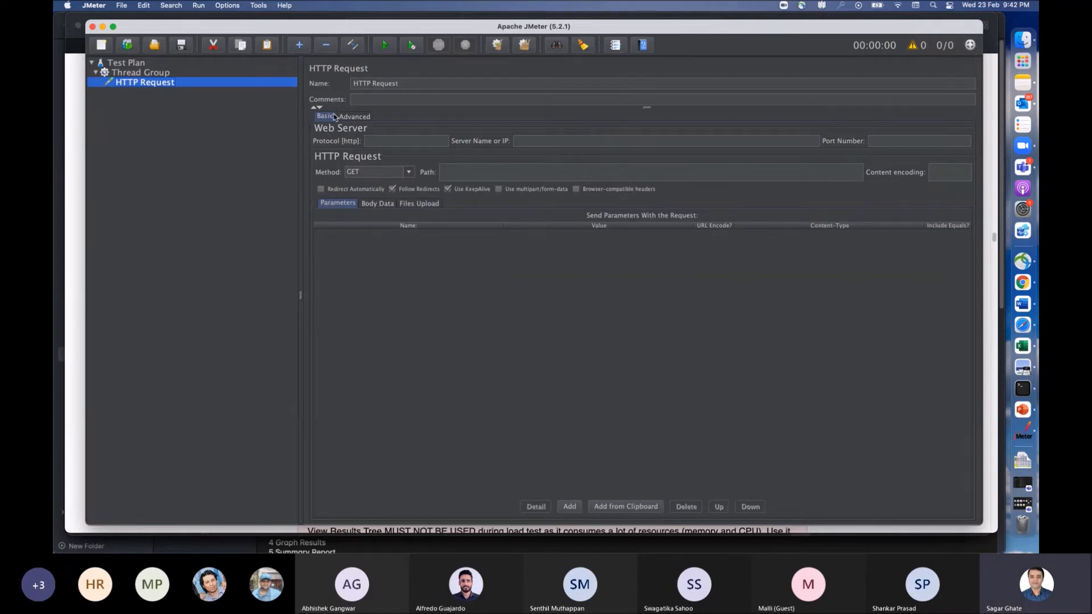
# Step: View the HTTP Request's advanced settings, then return to its basic settings at the server name or IP field
pyautogui.click(365, 117)
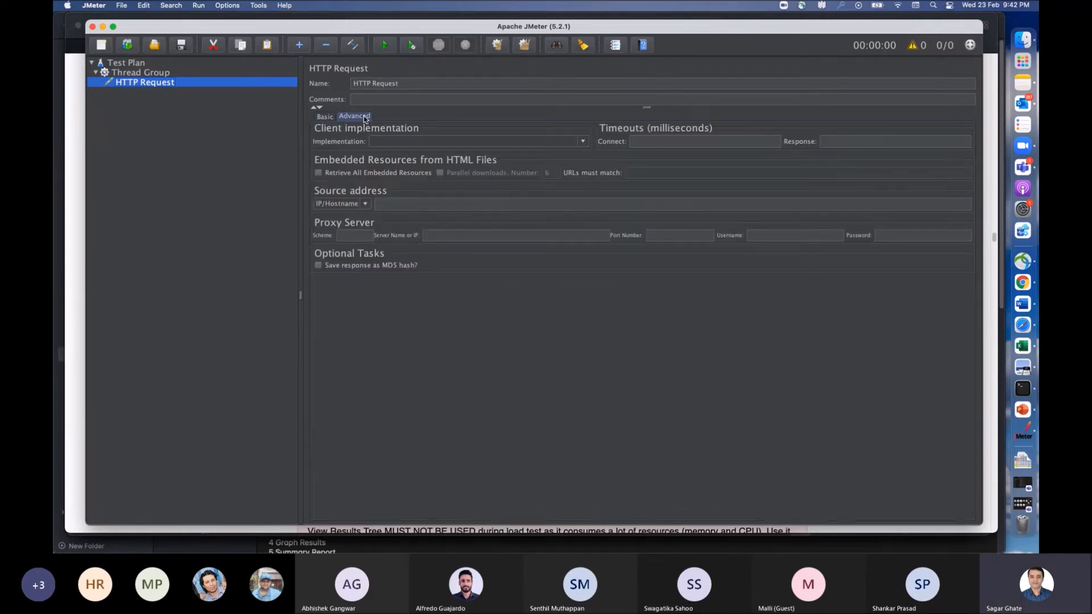
pyautogui.click(327, 116)
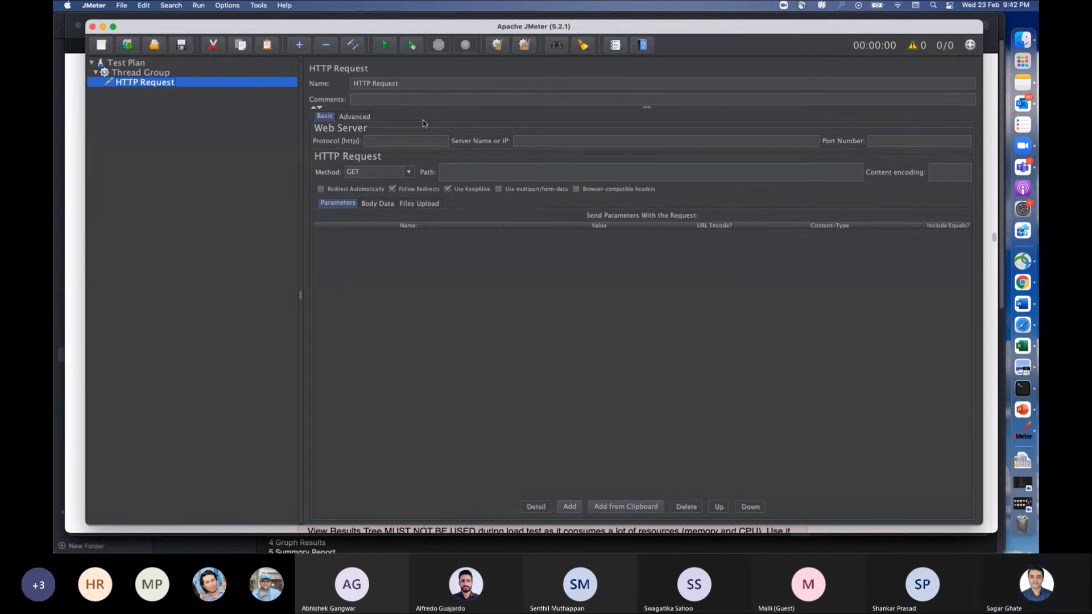
pyautogui.click(526, 142)
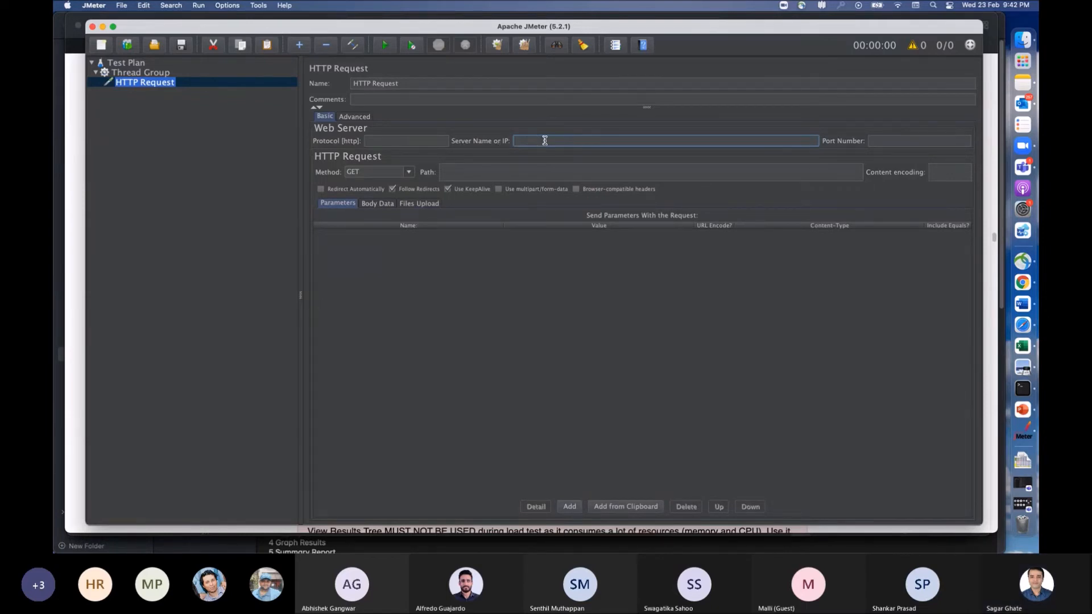
# Step: Switch to Safari, bring up the JMeter download page and go back to the Apache JMeter home page
pyautogui.press('super+Tab')
pyautogui.press('super+Tab')
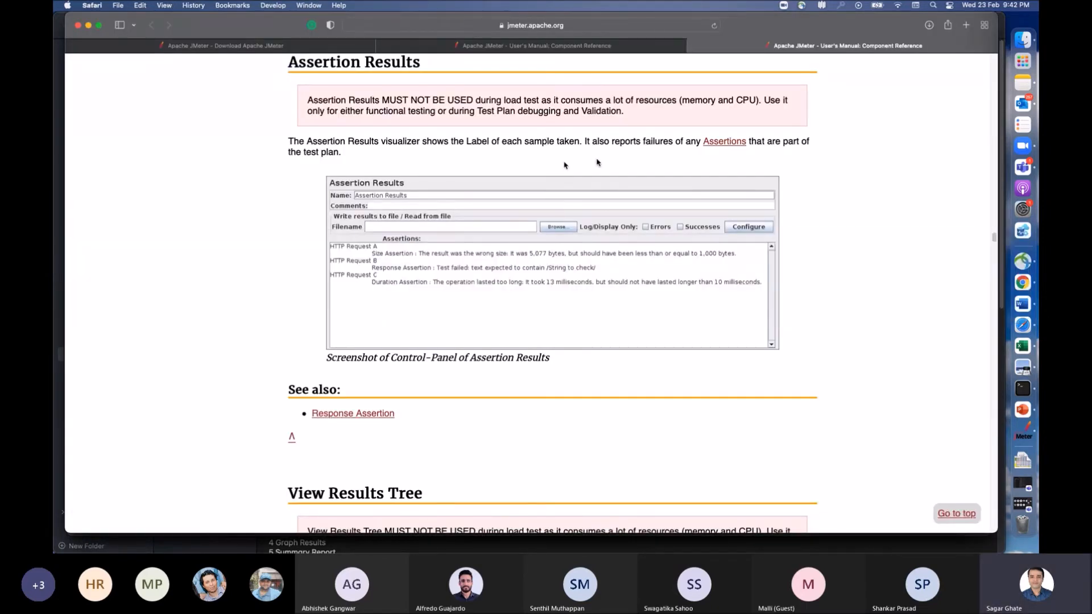
pyautogui.scroll(15, 545, 141)
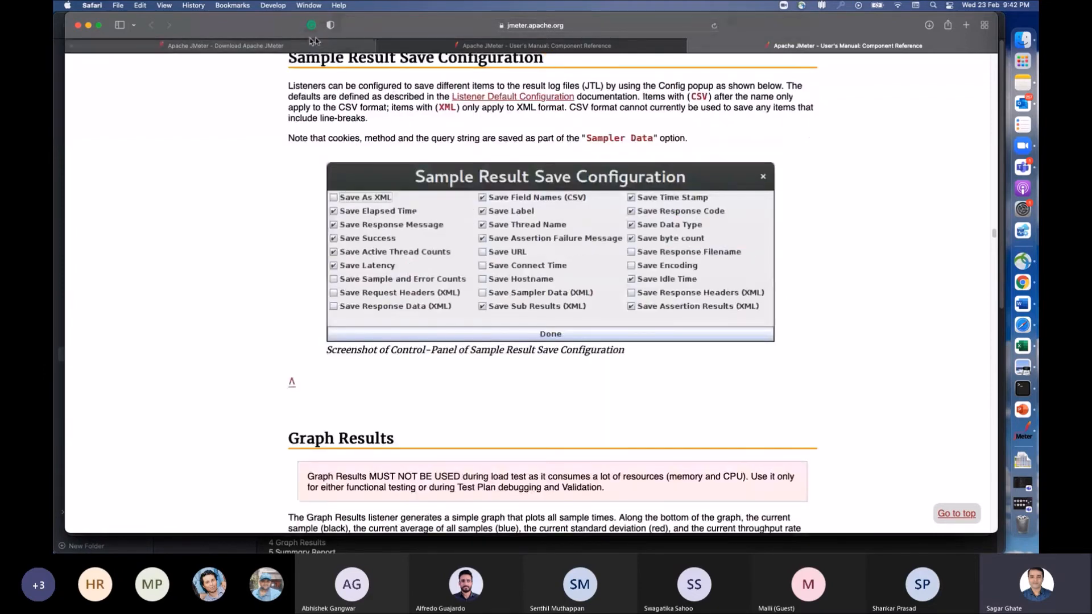
pyautogui.click(355, 45)
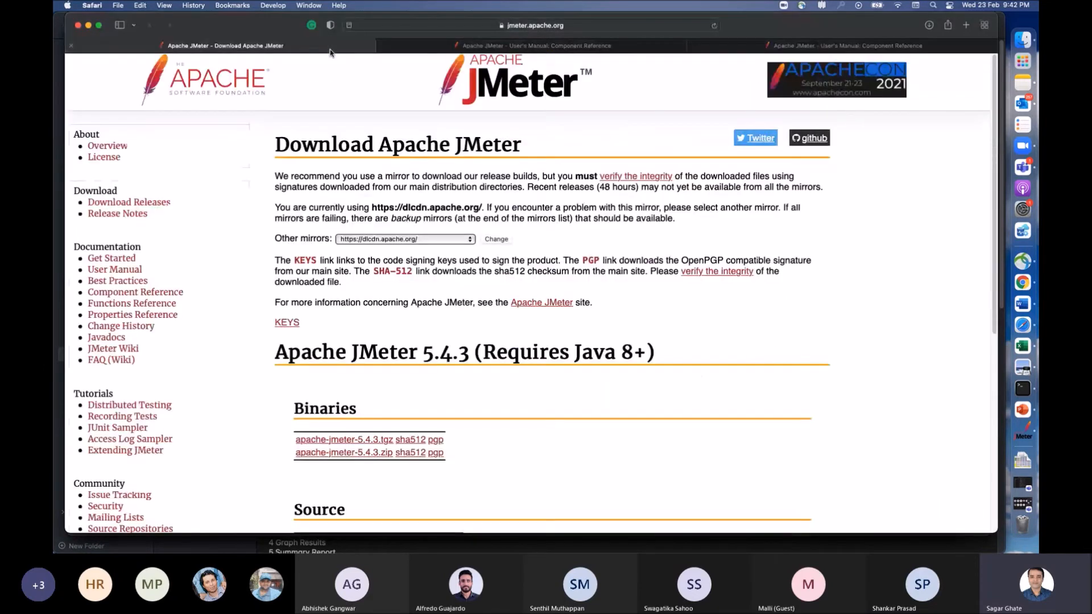
pyautogui.click(604, 25)
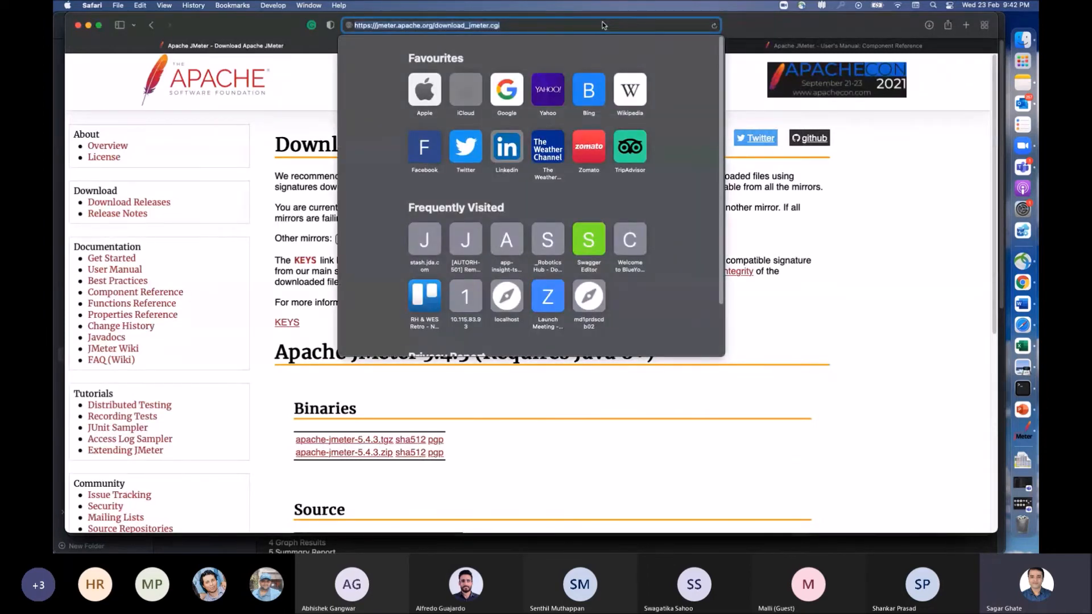
pyautogui.click(282, 118)
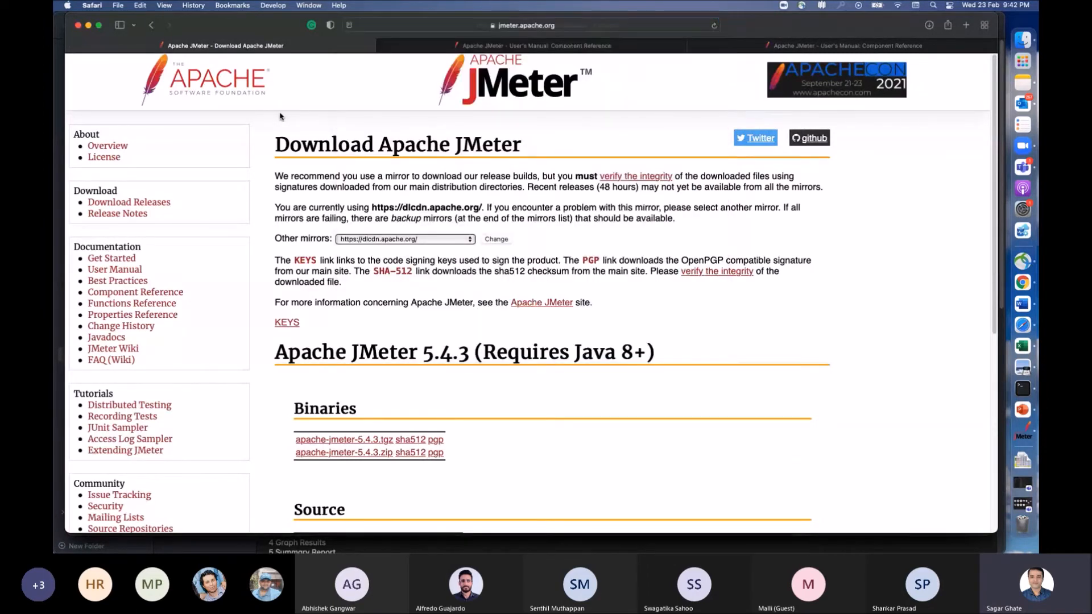
pyautogui.click(151, 25)
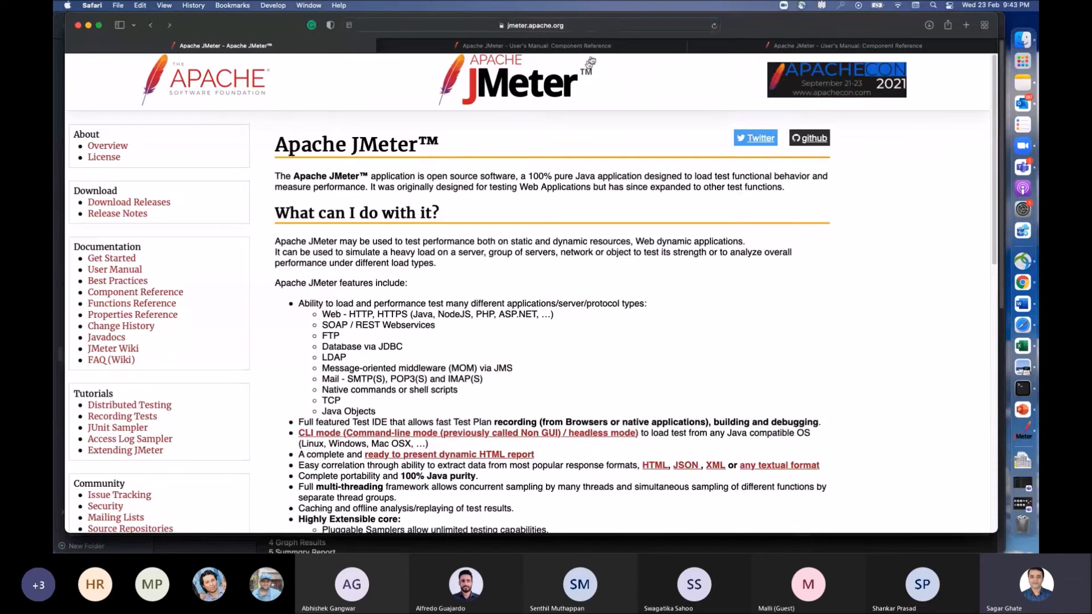
# Step: Copy the JMeter home page address from Safari and set the HTTP Request's protocol to https and server name to jmeter.apache.org
pyautogui.click(595, 24)
pyautogui.press('super+c')
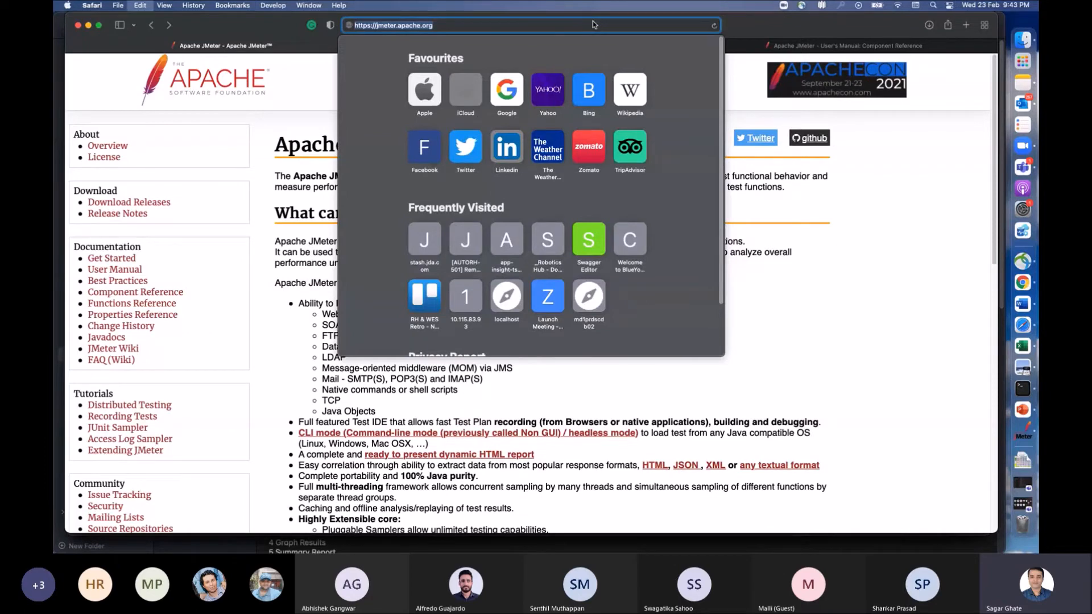
pyautogui.press('super+Tab')
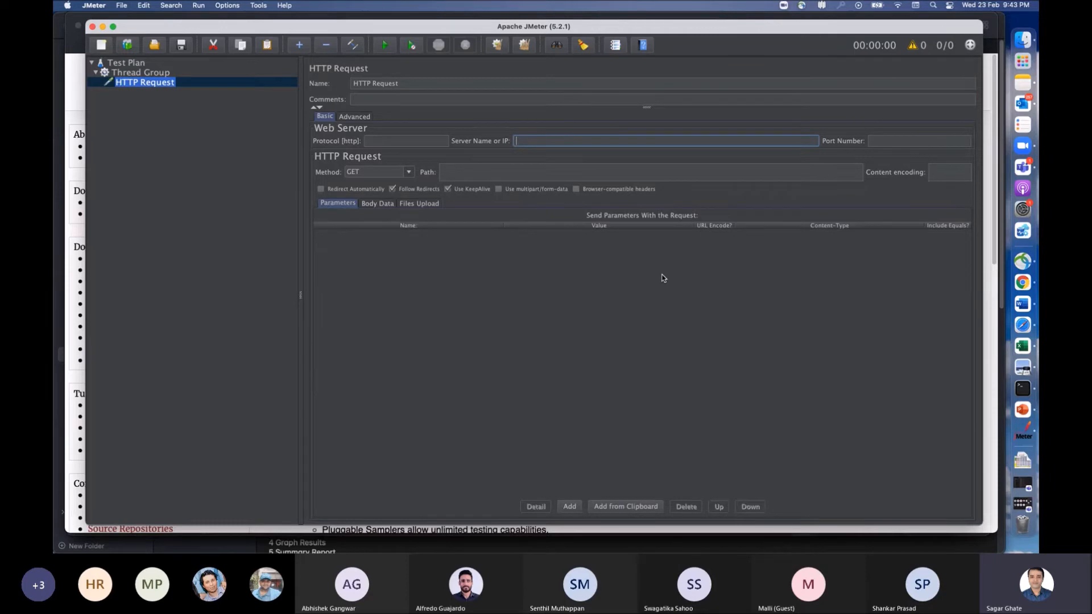
pyautogui.press('super+v')
pyautogui.moveTo(533, 142); pyautogui.dragTo(515, 142)
pyautogui.press('super+x')
pyautogui.click(415, 139)
pyautogui.press('super+v')
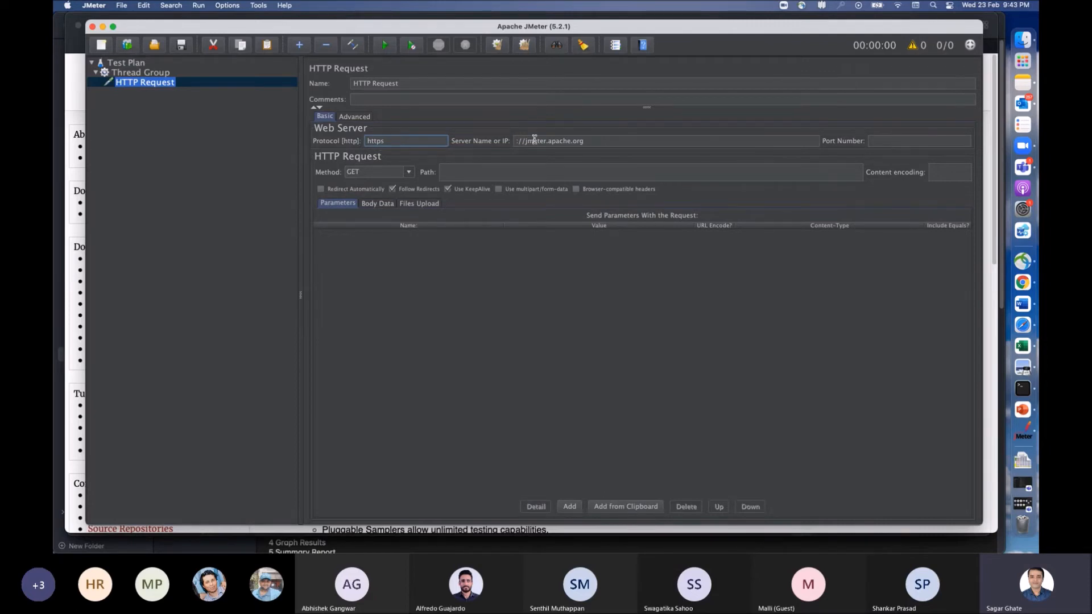
pyautogui.moveTo(527, 141); pyautogui.dragTo(510, 143)
pyautogui.press('BackSpace')
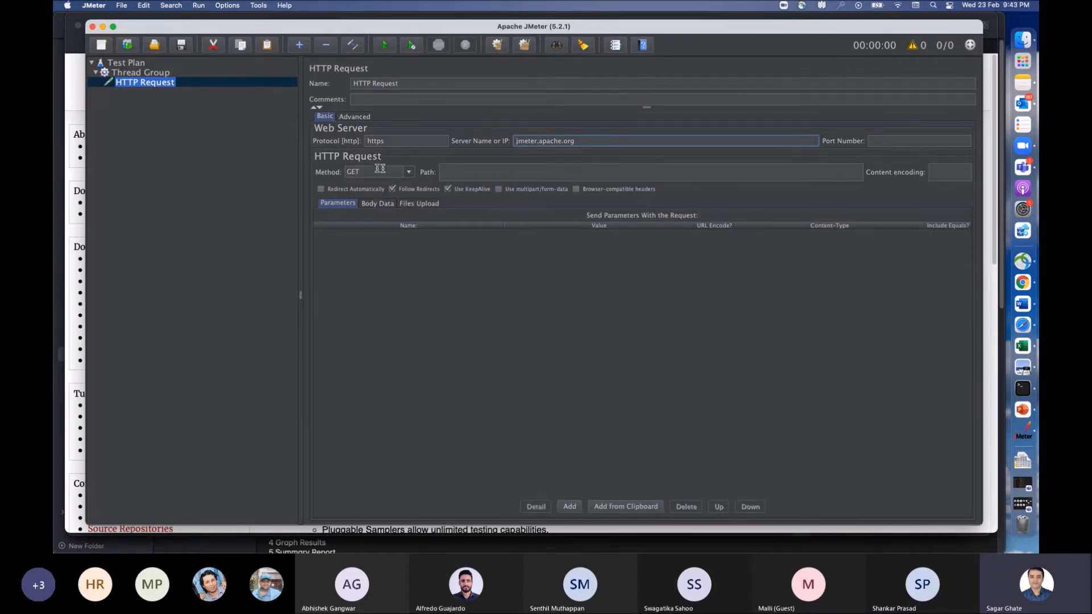
# Step: Choose GET as the HTTP Request's method and go to its Path field
pyautogui.click(410, 172)
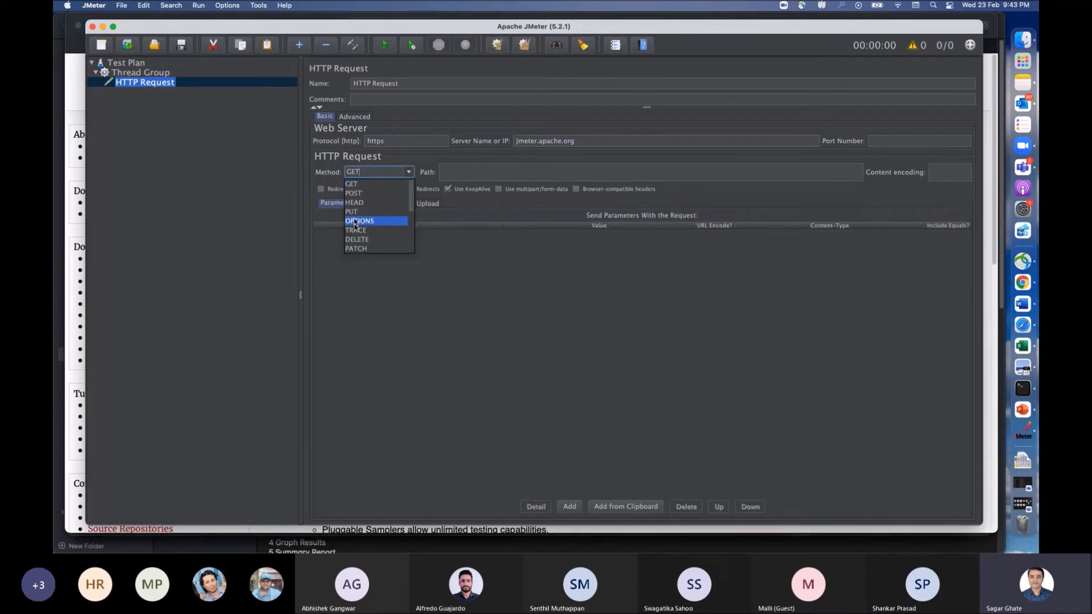
pyautogui.click(380, 184)
pyautogui.click(483, 173)
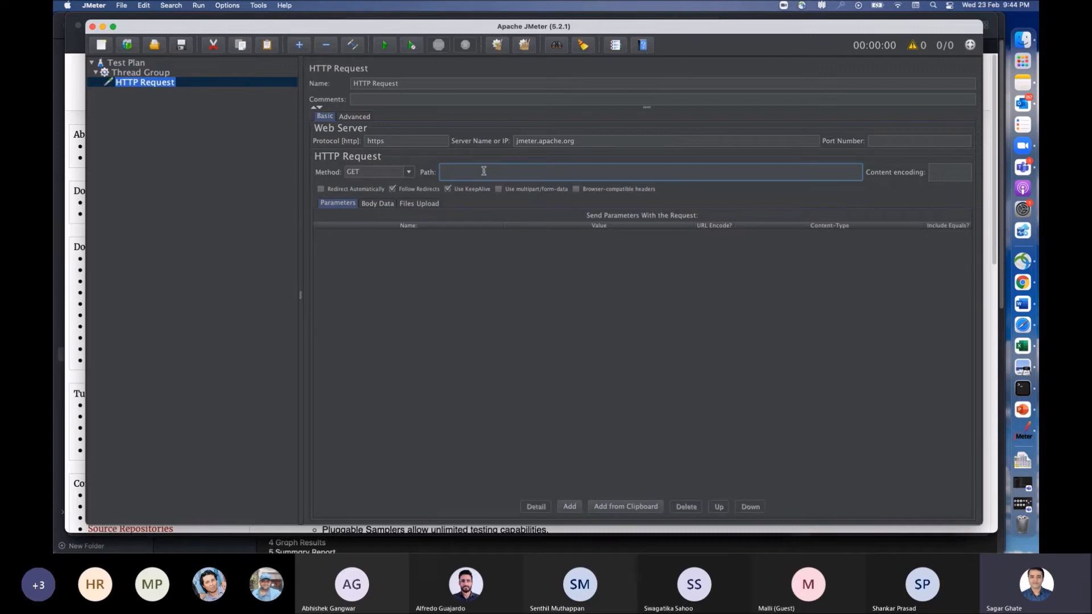
# Step: Switch to Safari, open the Component Reference, highlight the path part of its address and view the LDAP Extended Request section
pyautogui.press('super+Tab')
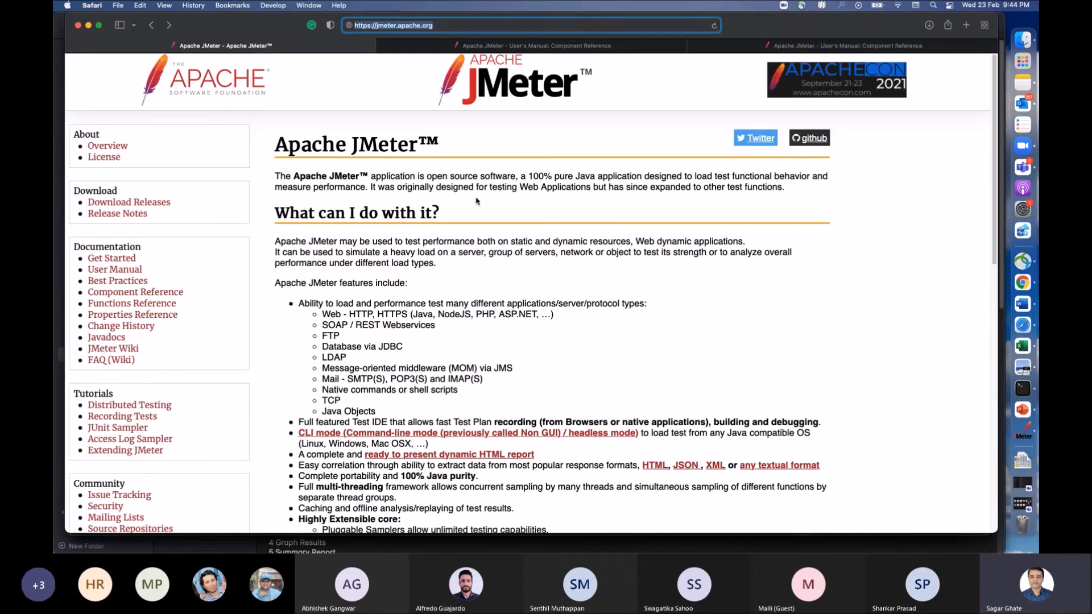
pyautogui.click(147, 293)
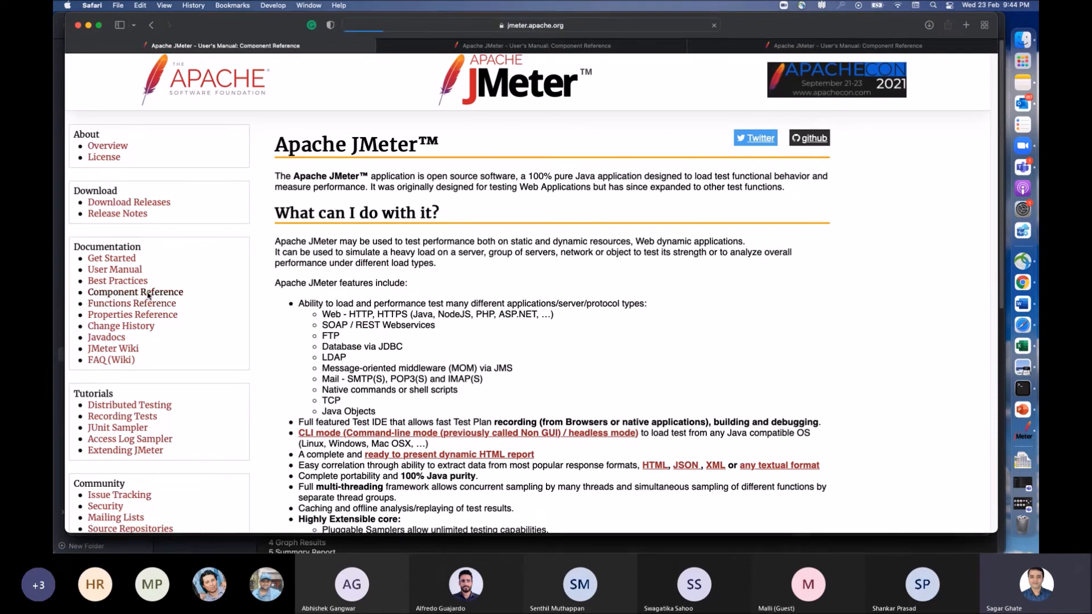
pyautogui.click(569, 25)
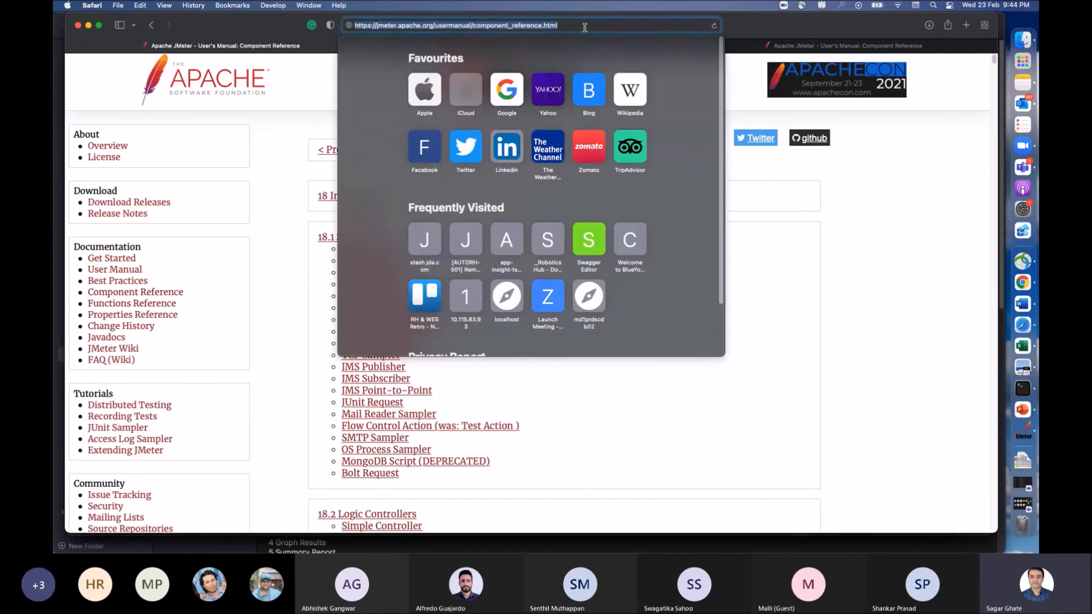
pyautogui.moveTo(569, 25); pyautogui.dragTo(437, 25)
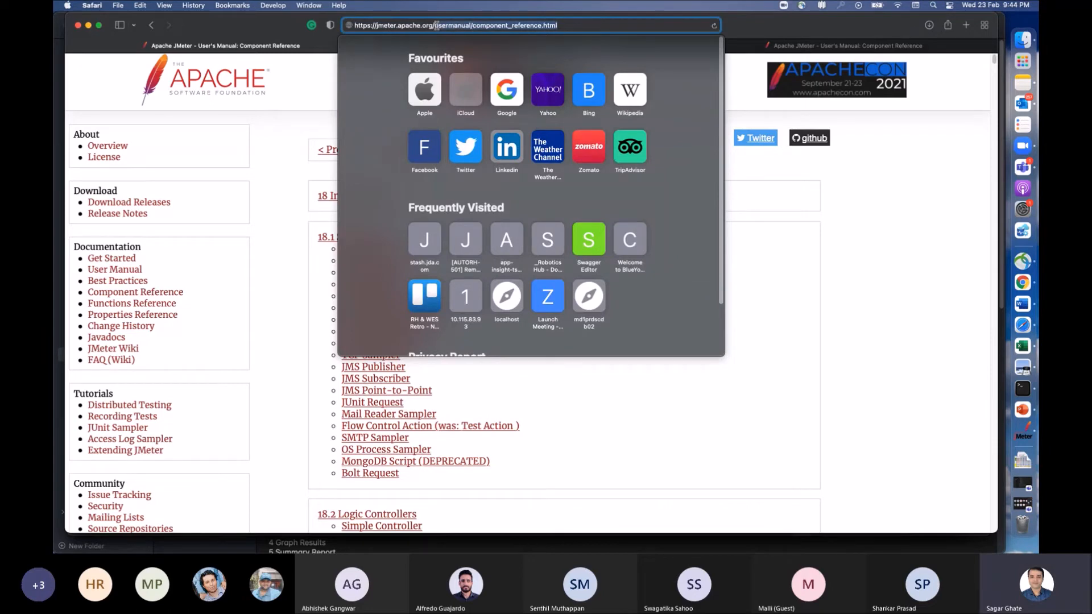
pyautogui.click(871, 367)
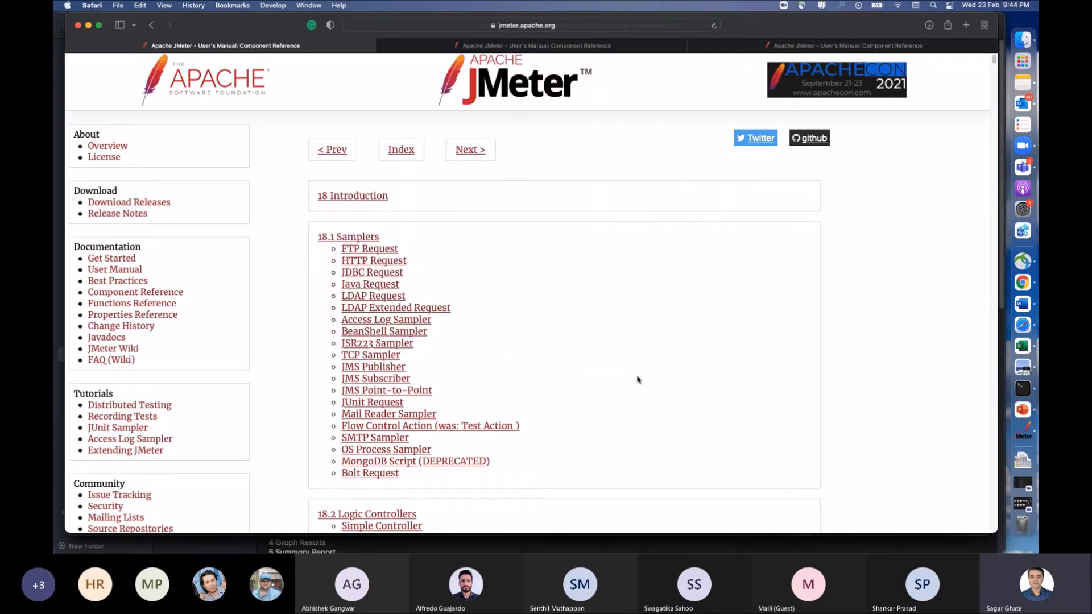
pyautogui.click(404, 308)
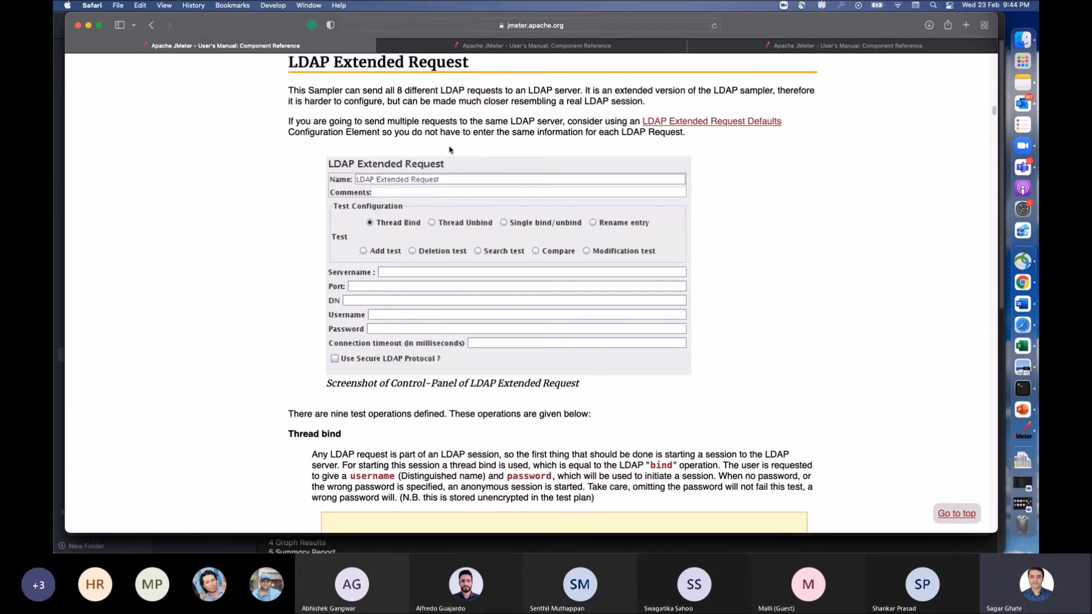
# Step: Return to JMeter and view the HTTP Request's body data and file upload settings, ending back at its parameters
pyautogui.press('super+Tab')
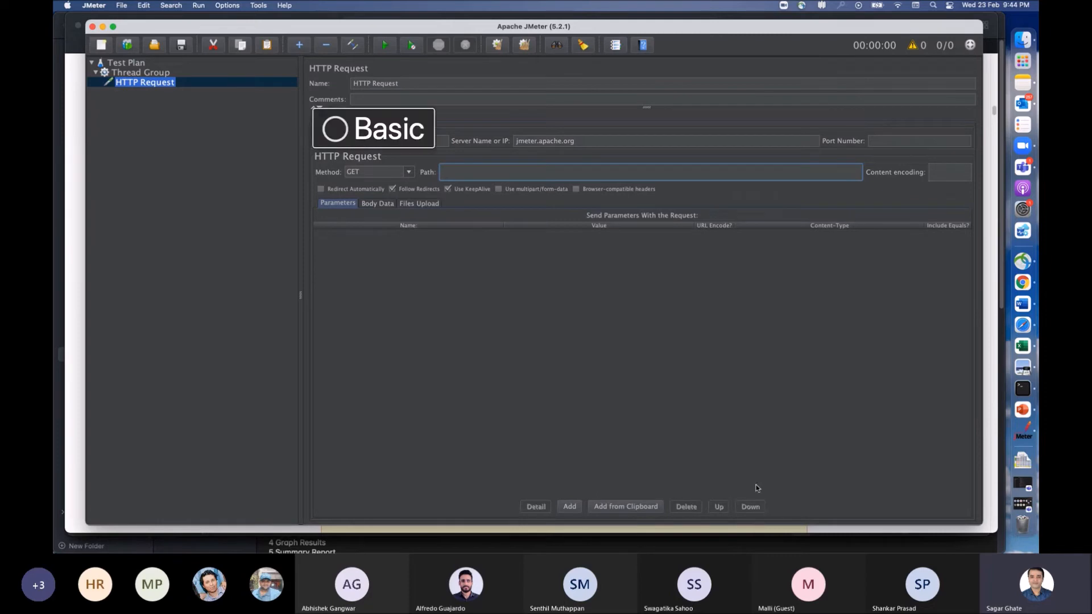
pyautogui.click(382, 203)
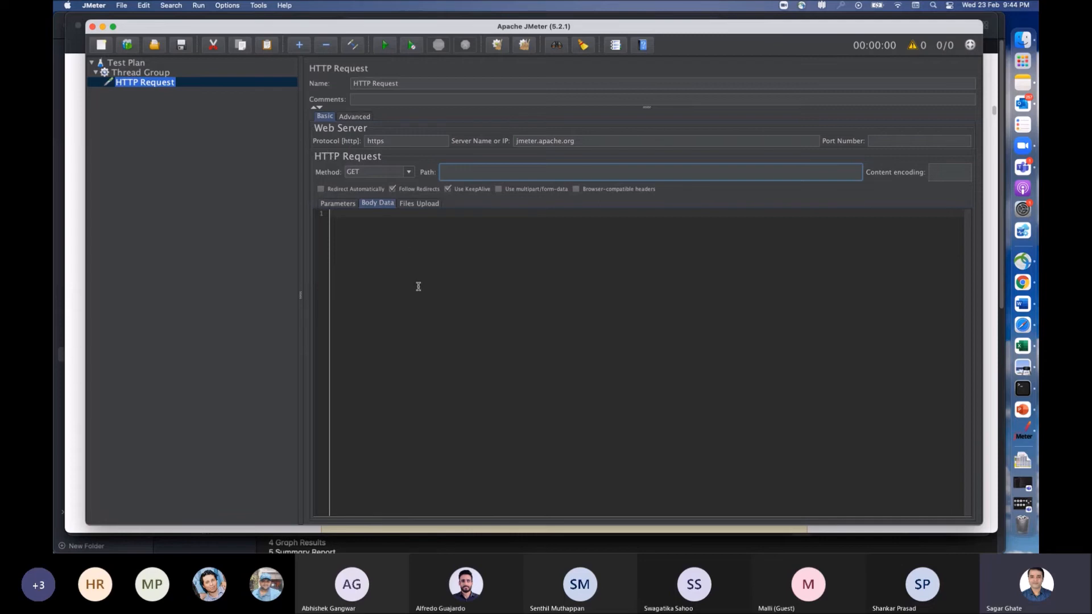
pyautogui.click(418, 205)
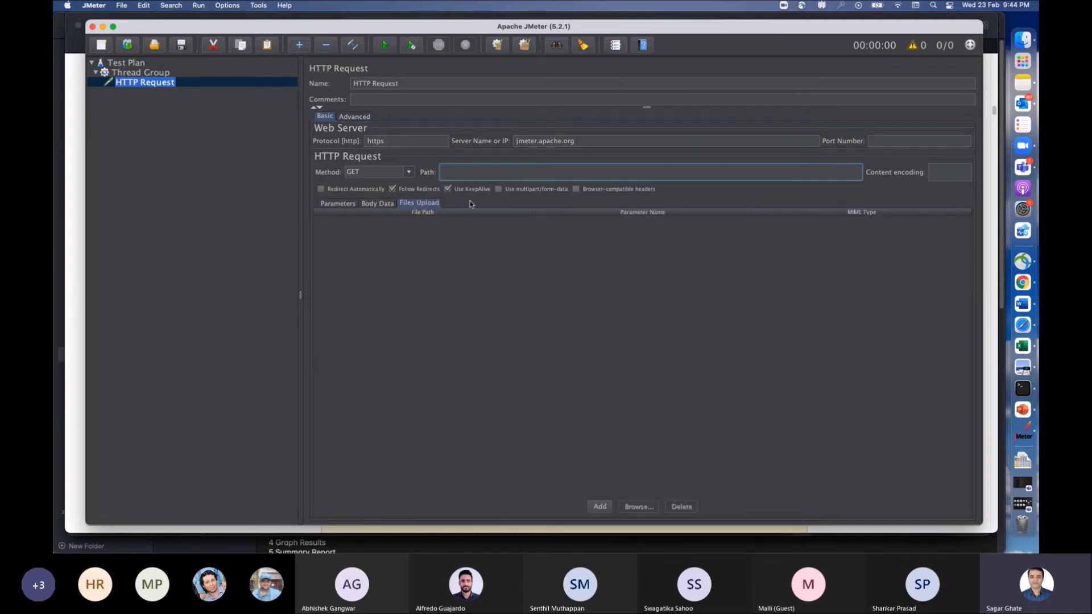
pyautogui.click(334, 205)
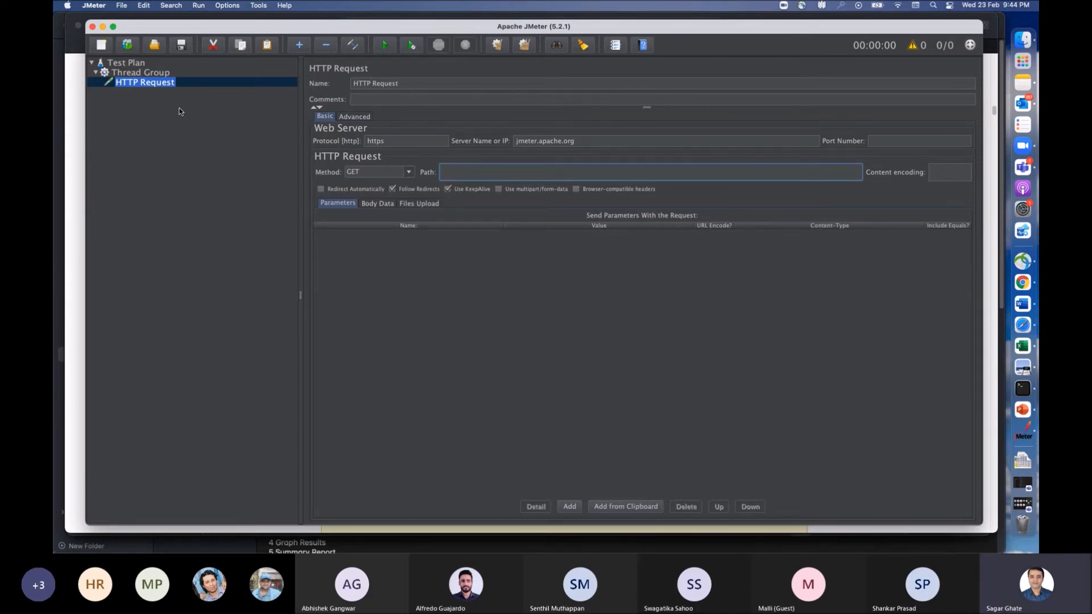
# Step: Review the Thread Group and HTTP Request settings, checking the first-test steps on the PowerPoint slide in between
pyautogui.click(149, 77)
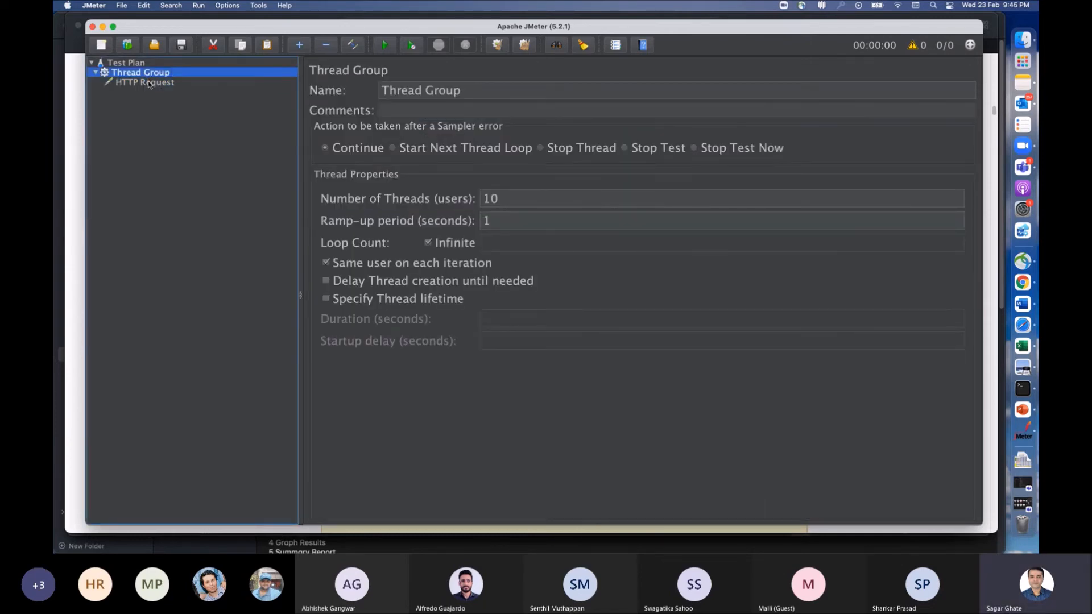
pyautogui.click(149, 83)
pyautogui.press('super+Tab')
pyautogui.press('super+Tab')
pyautogui.press('super+Tab')
pyautogui.press('super+Tab')
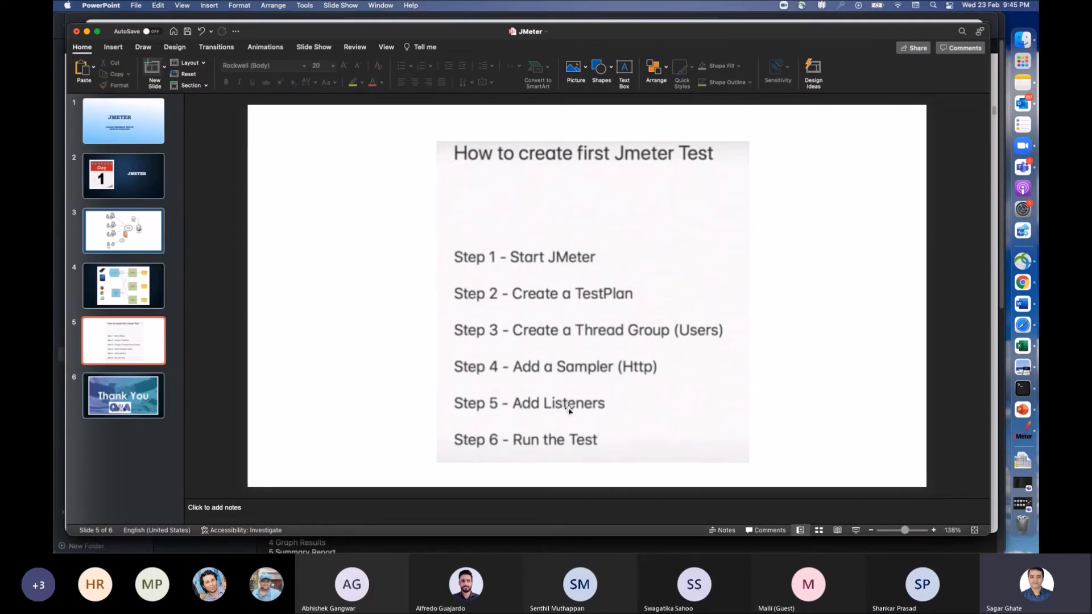
pyautogui.press('super+Tab')
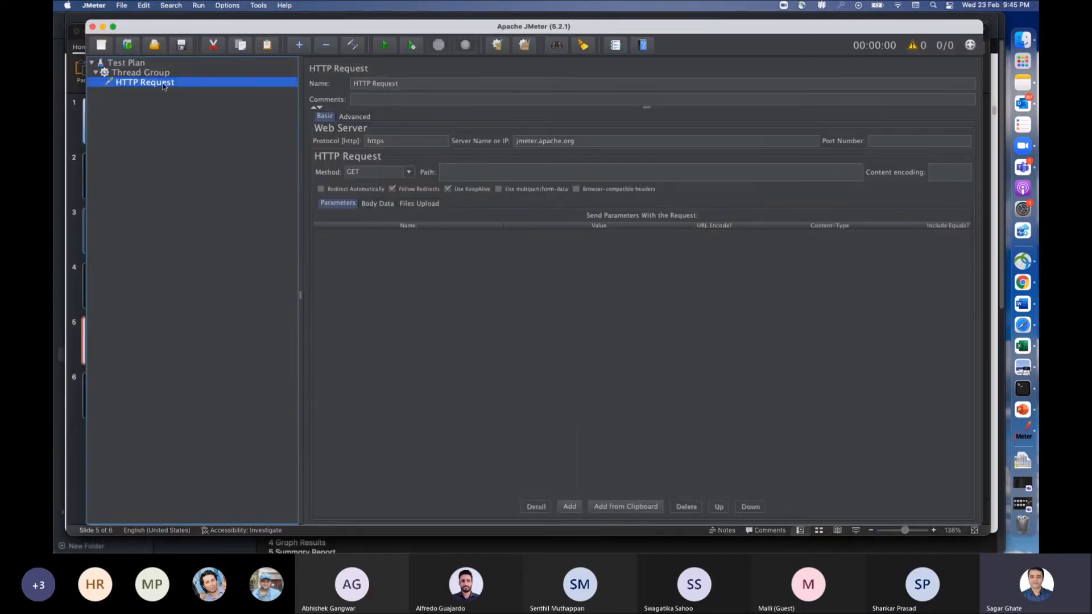
pyautogui.click(162, 77)
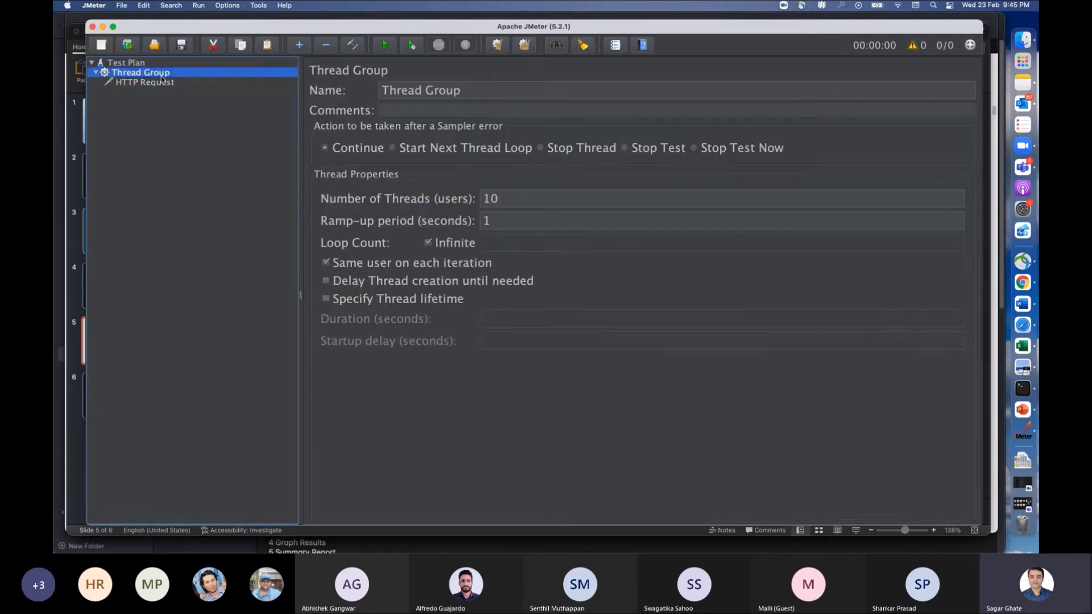
pyautogui.click(159, 83)
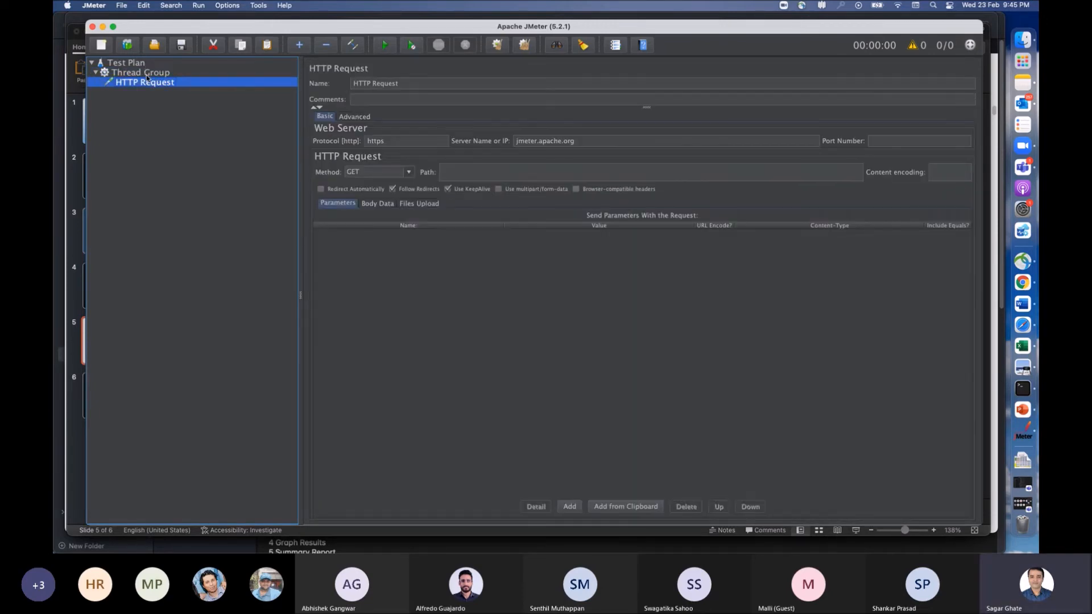
# Step: Add a View Results Tree listener to the Thread Group
pyautogui.click(155, 75)
pyautogui.rightClick(155, 76)
pyautogui.moveTo(209, 84)
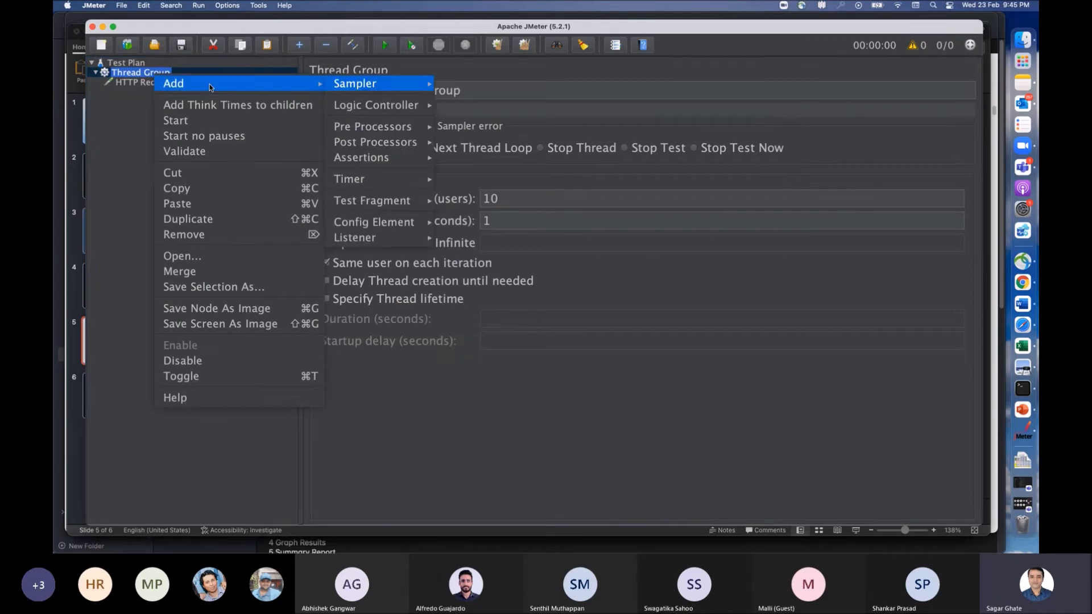
pyautogui.moveTo(347, 84)
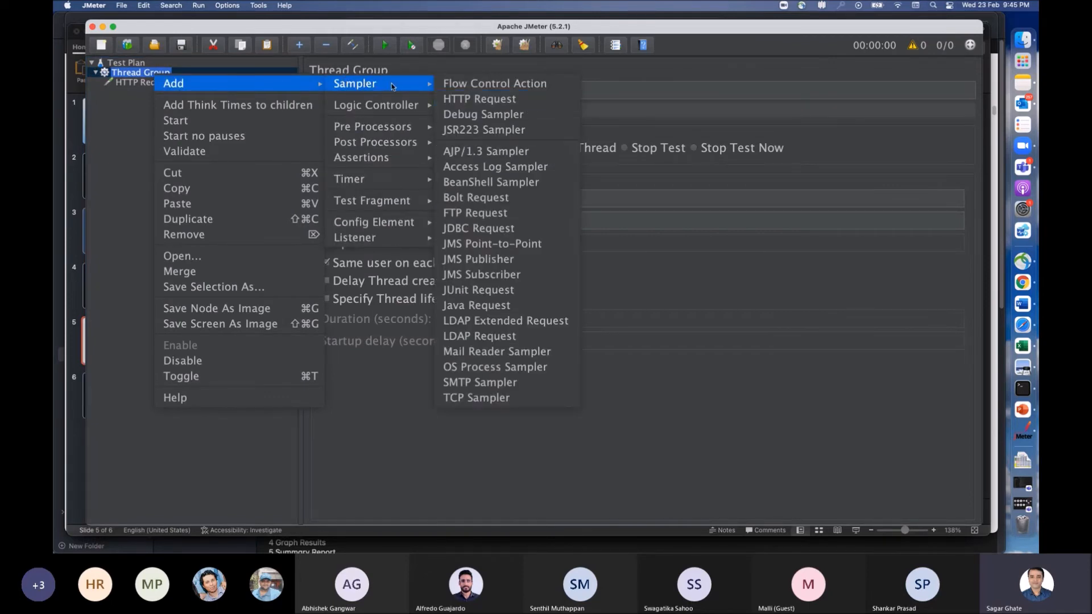
pyautogui.moveTo(384, 240)
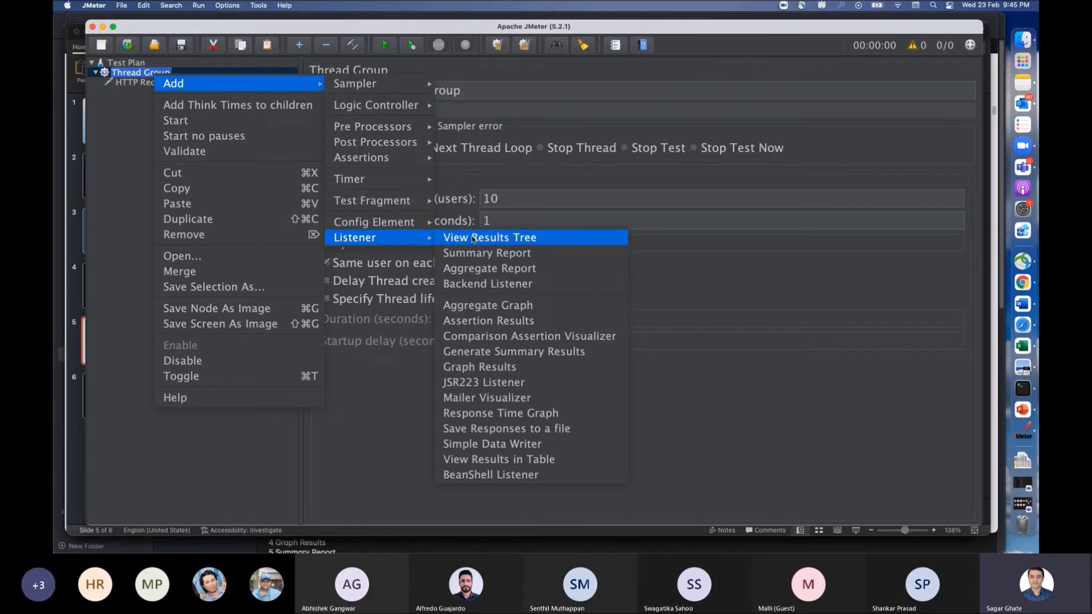
pyautogui.click(532, 241)
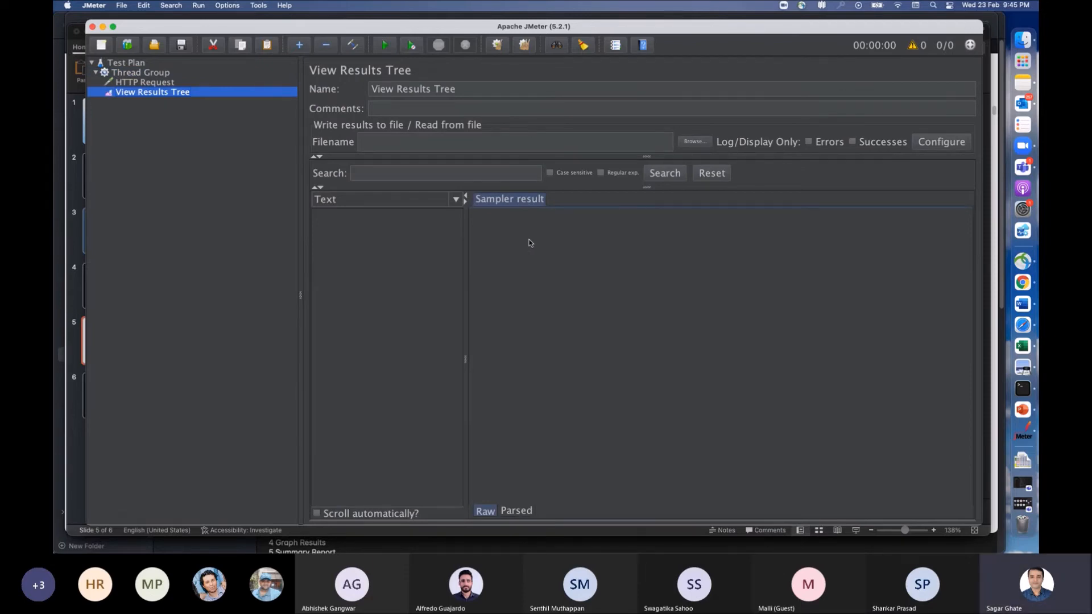
pyautogui.click(243, 149)
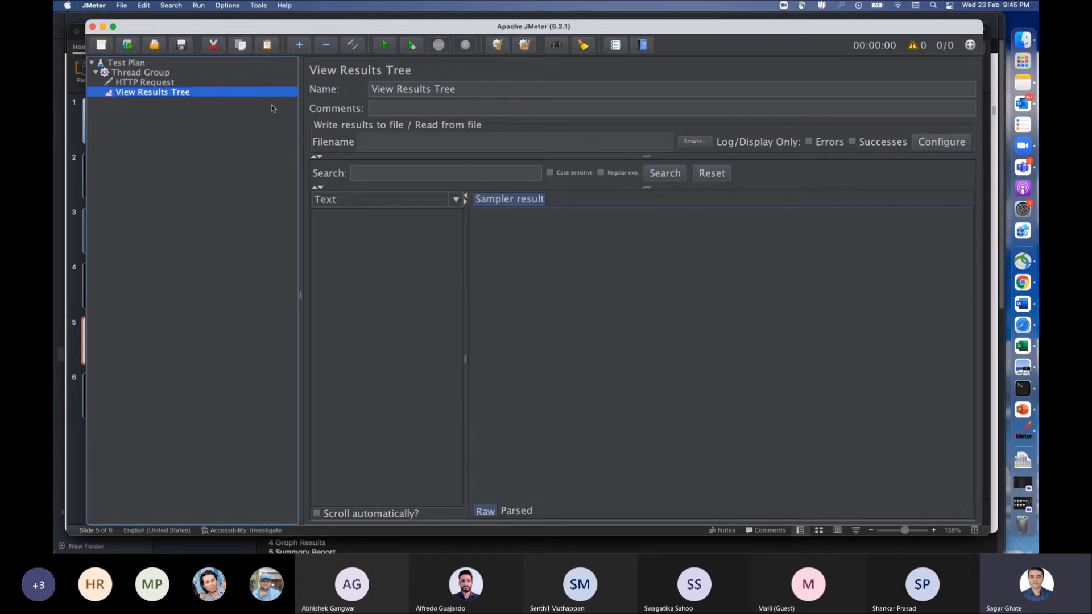
# Step: Rename the HTTP Request sampler as Jmeter-Site
pyautogui.click(149, 83)
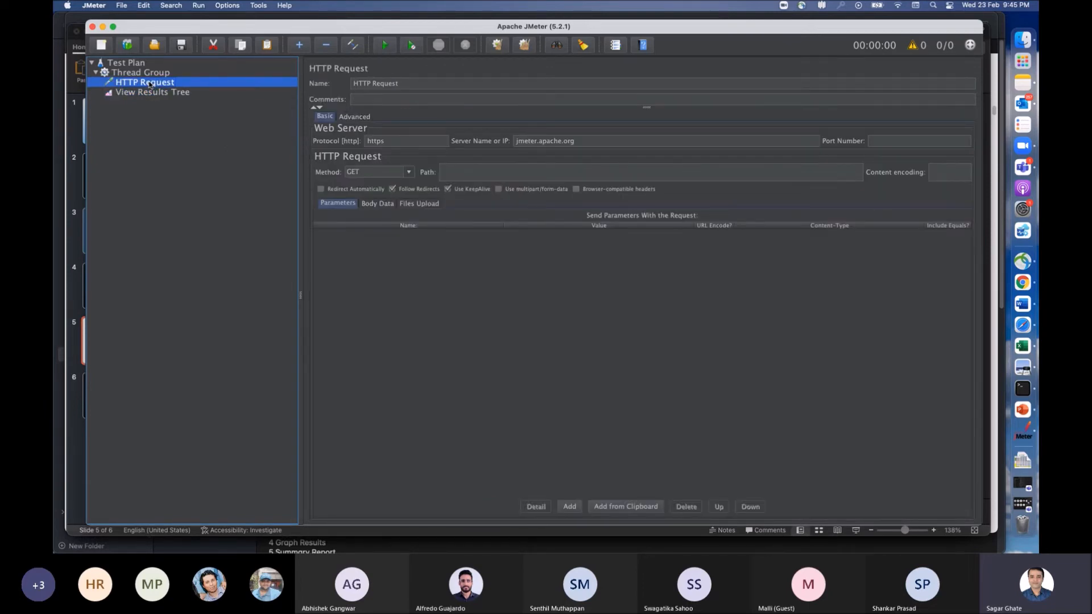
pyautogui.moveTo(410, 83); pyautogui.dragTo(337, 85)
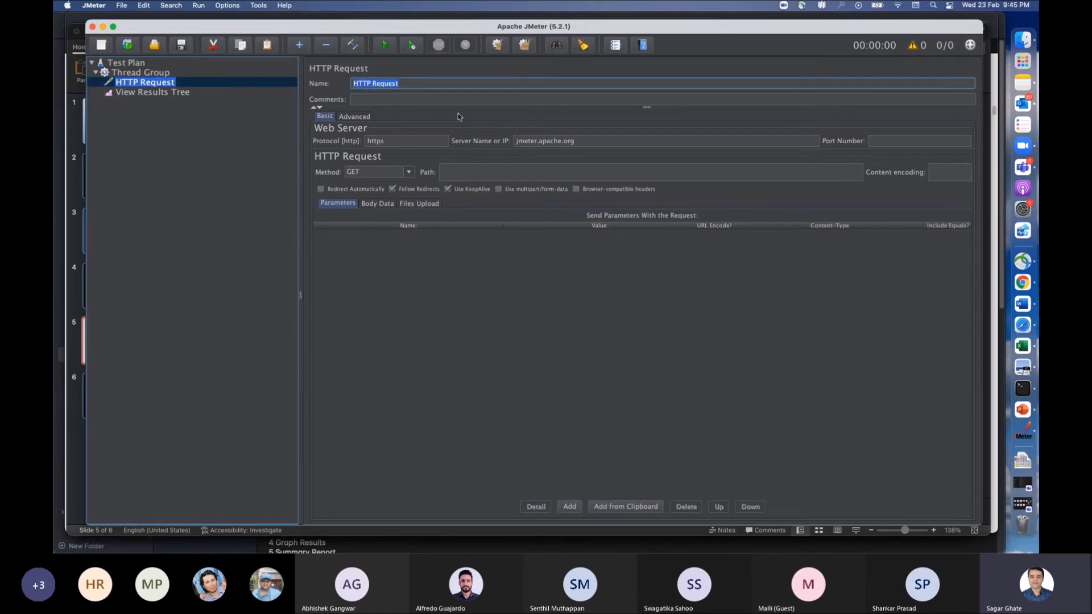
pyautogui.write('Jmeter-Site')
pyautogui.click(171, 131)
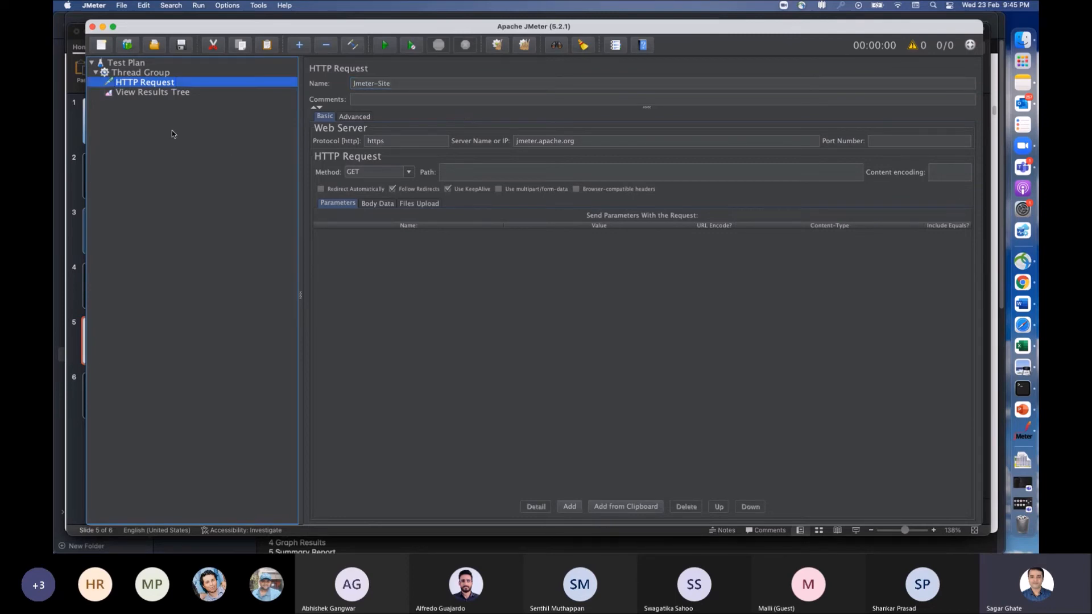
# Step: View the View Results Tree listener and the Jmeter-Site sampler alternately, ending on the sampler
pyautogui.click(149, 93)
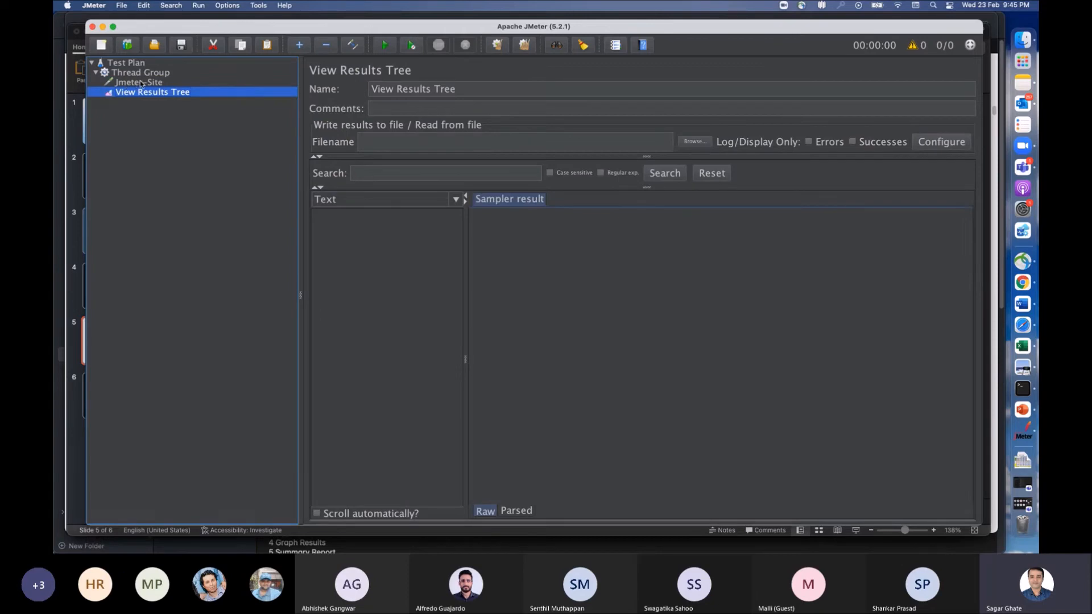
pyautogui.click(141, 84)
pyautogui.click(142, 93)
pyautogui.click(144, 83)
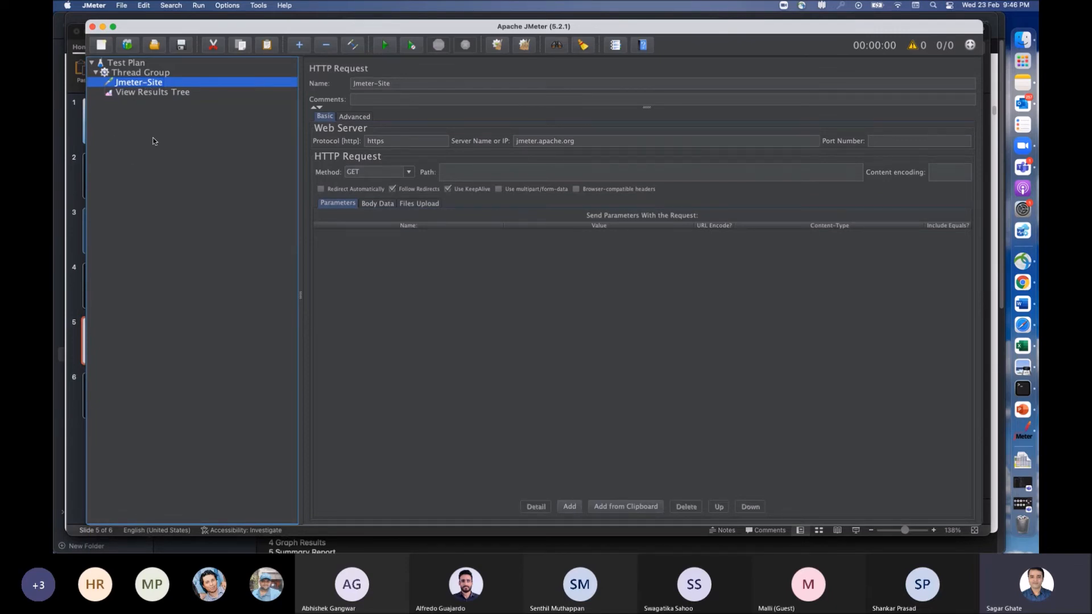
# Step: Add a View Results in Table listener to the Thread Group
pyautogui.click(155, 73)
pyautogui.rightClick(154, 74)
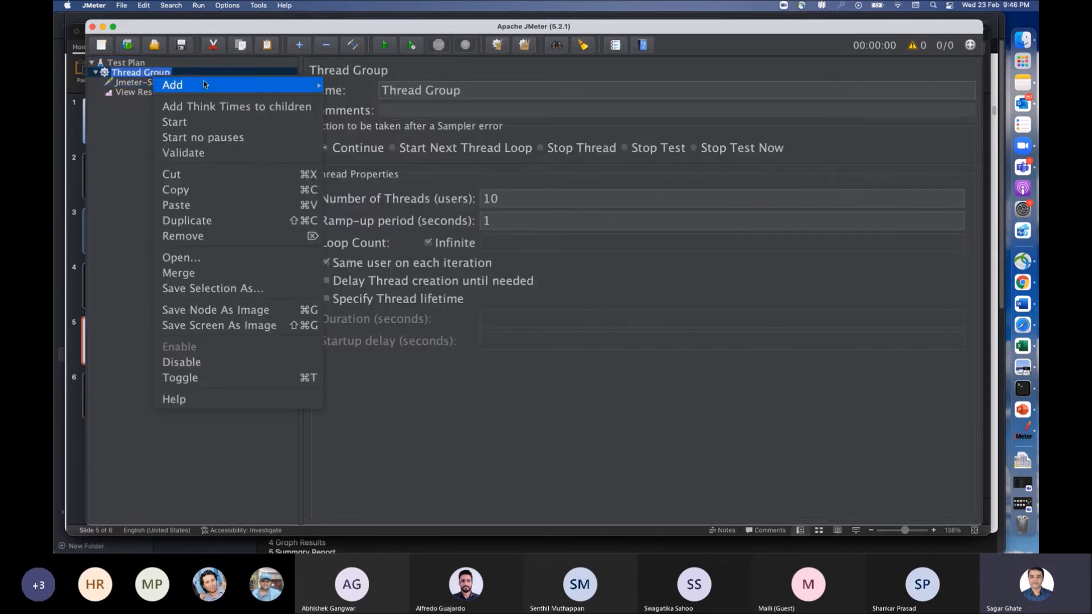
pyautogui.moveTo(204, 85)
pyautogui.moveTo(343, 84)
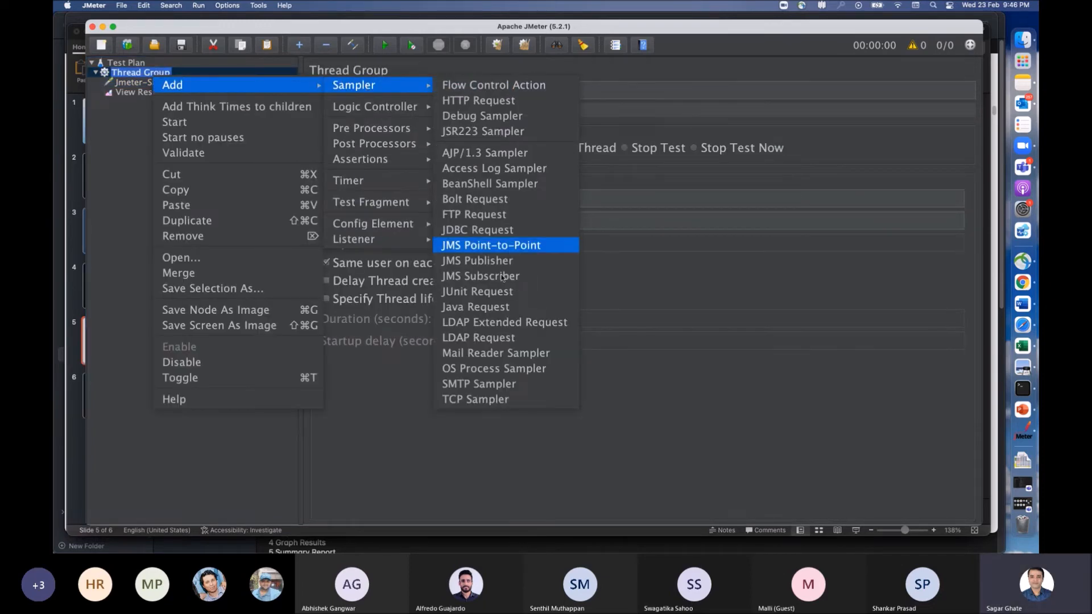
pyautogui.moveTo(387, 237)
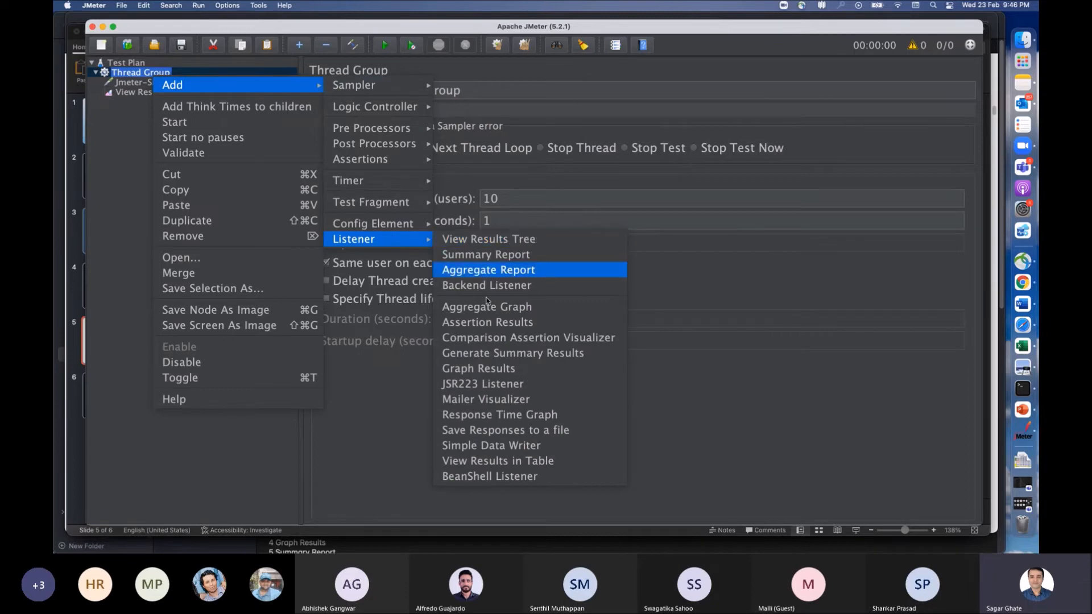
pyautogui.click(487, 462)
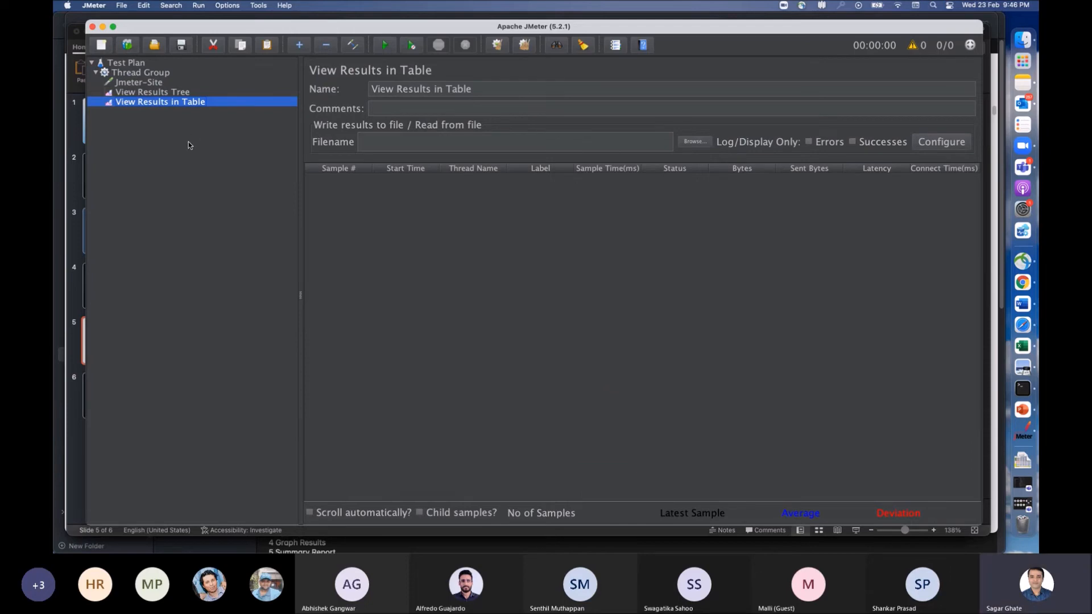
# Step: Rename the Thread Group as MyFirstTest
pyautogui.click(145, 83)
pyautogui.click(144, 73)
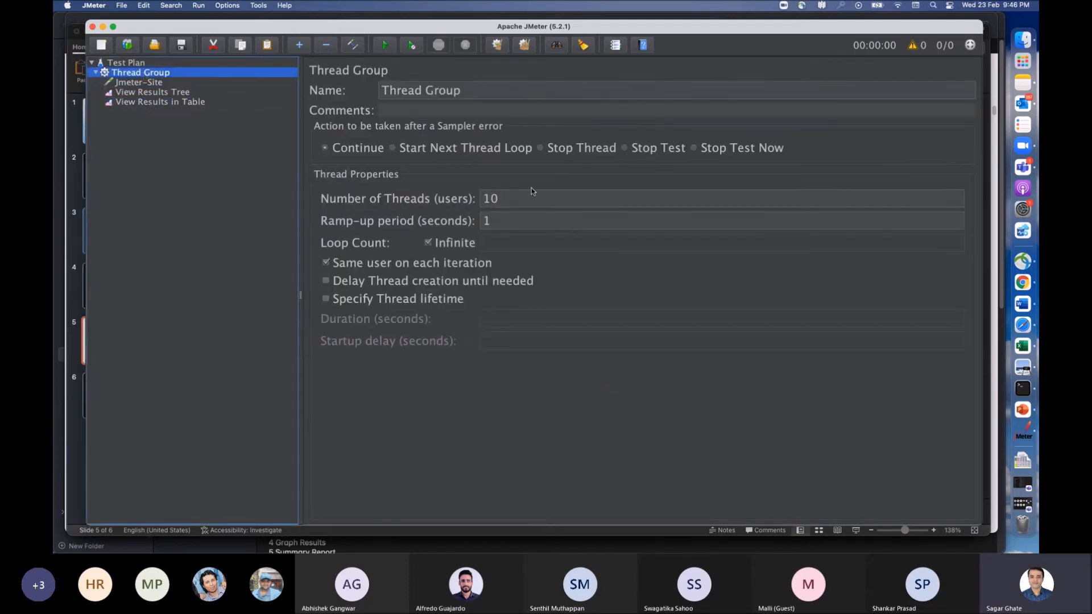
pyautogui.moveTo(476, 92); pyautogui.dragTo(370, 92)
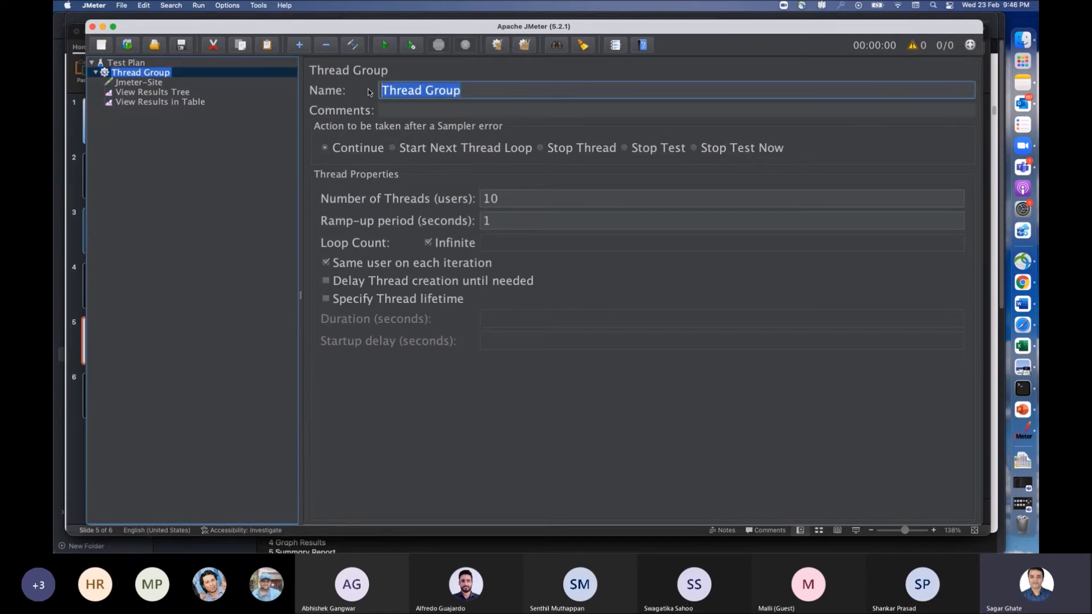
pyautogui.write('My')
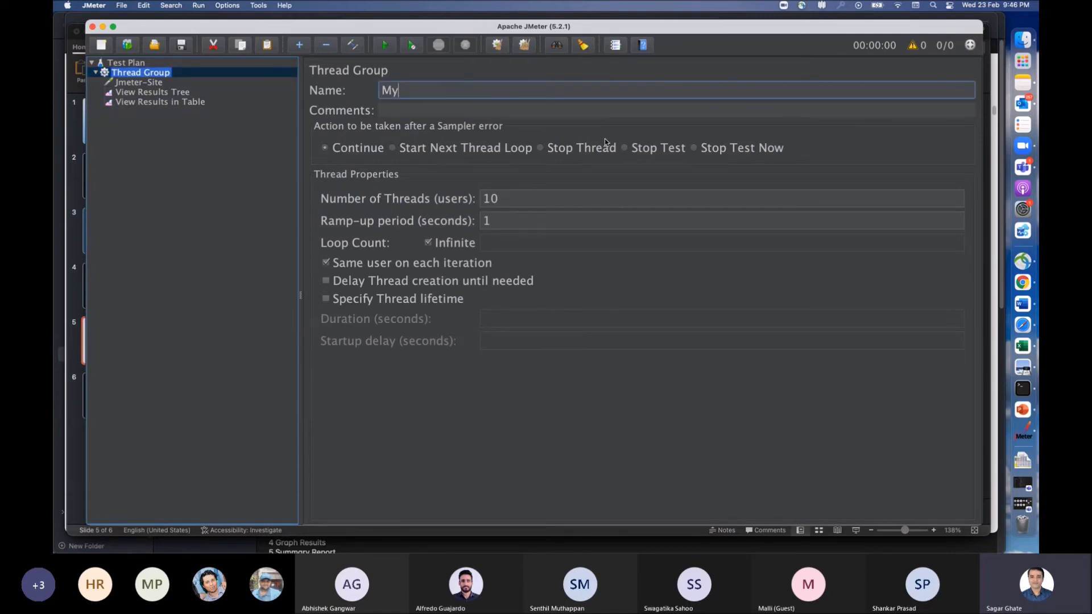
pyautogui.write('FirstTest')
pyautogui.click(169, 92)
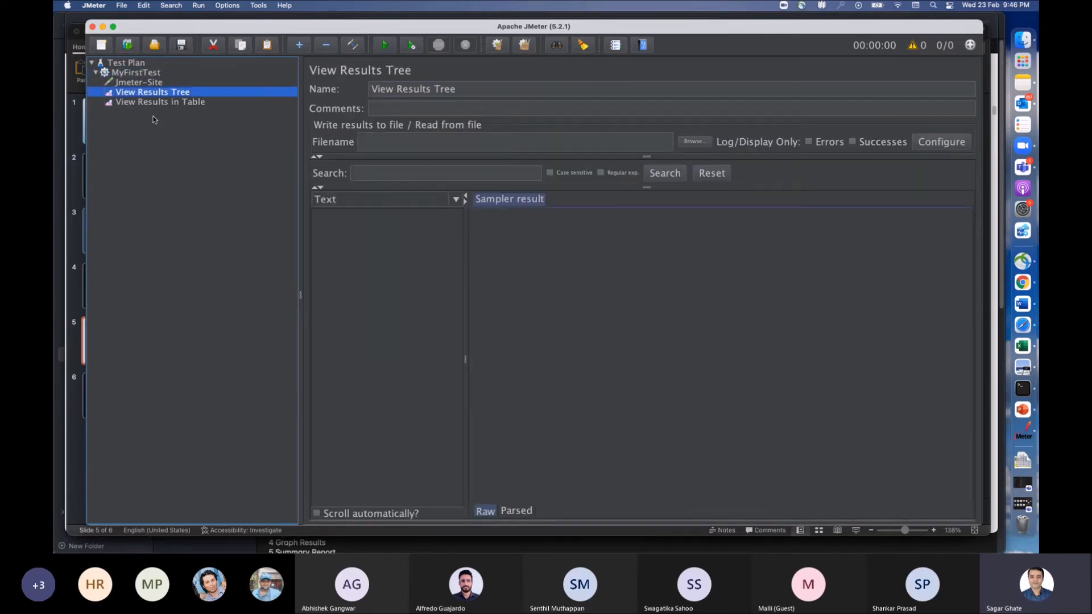
# Step: Run the test plan, saving it first as MyFirstTest.jmx in the templates folder
pyautogui.click(135, 73)
pyautogui.click(149, 94)
pyautogui.click(149, 102)
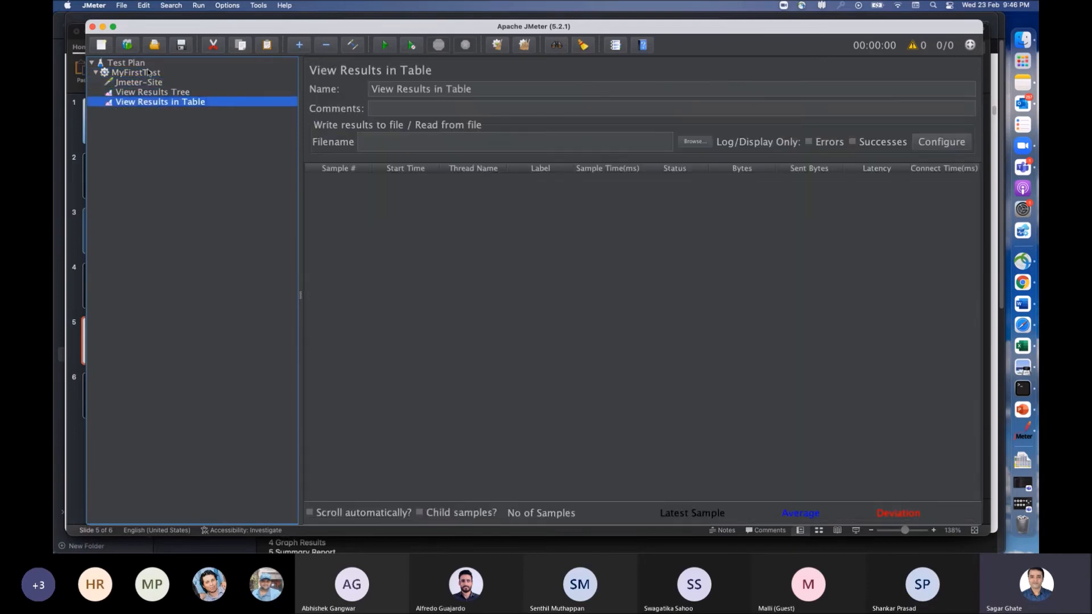
pyautogui.click(145, 73)
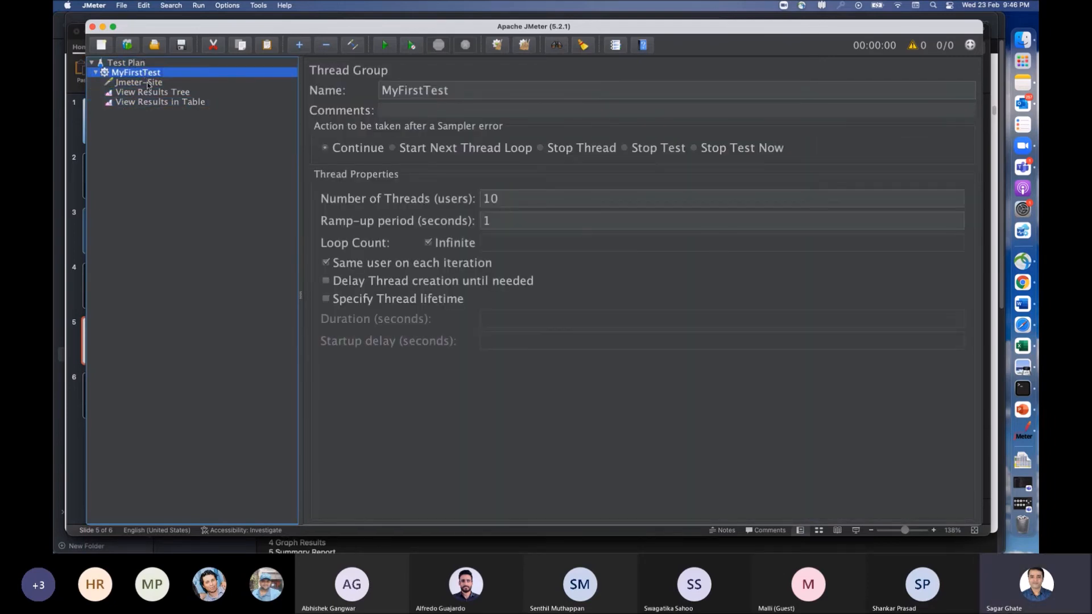
pyautogui.click(385, 45)
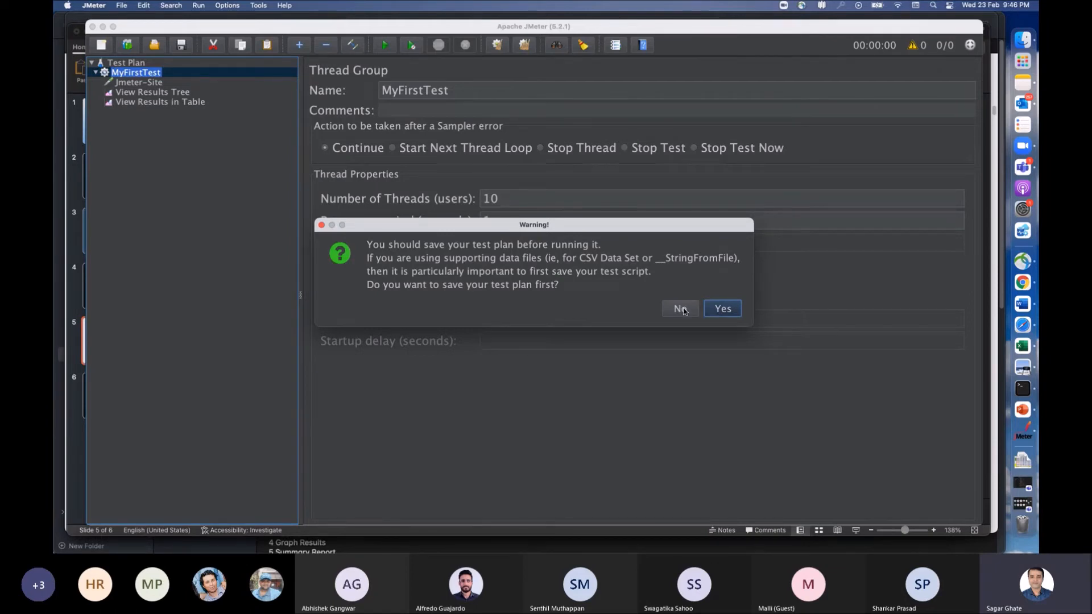
pyautogui.click(722, 309)
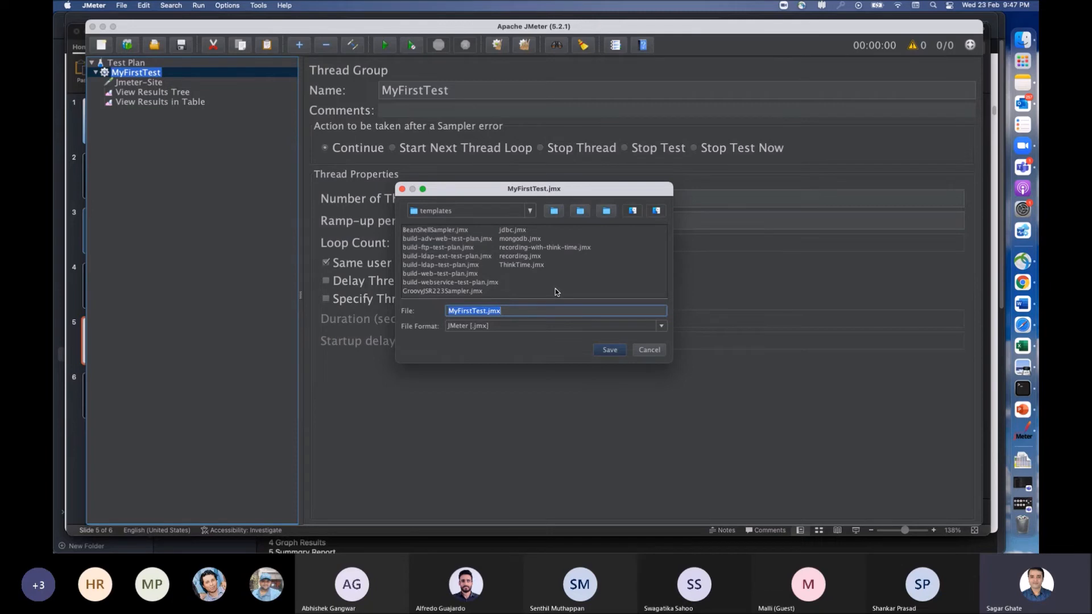
pyautogui.click(610, 350)
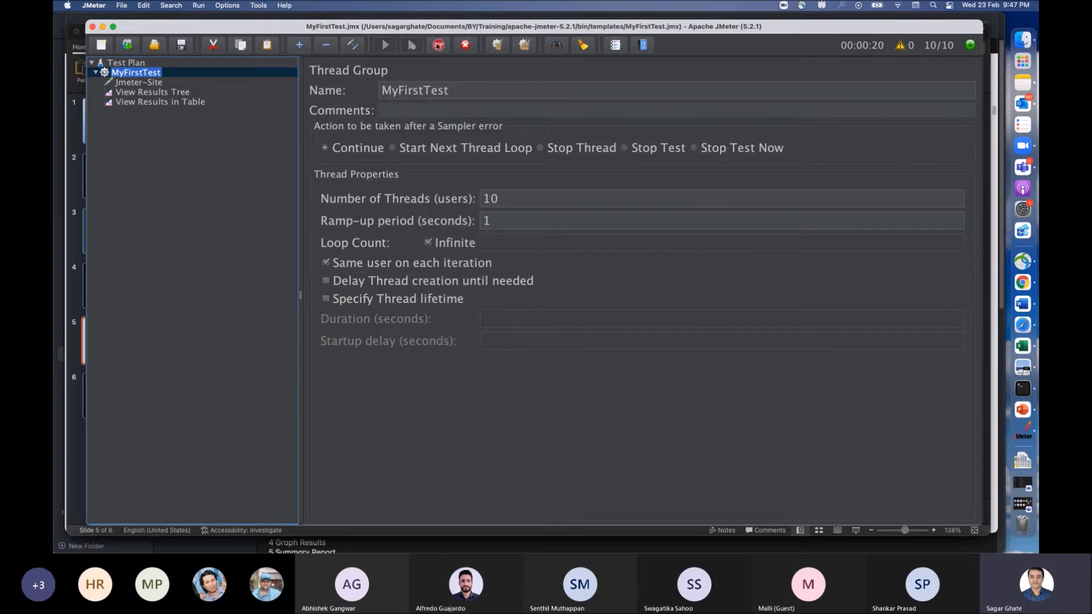
# Step: Review the incoming samples in the View Results Tree and View Results in Table listeners and stop the running test
pyautogui.click(163, 92)
pyautogui.scroll(-5, 403, 279)
pyautogui.scroll(-15, 403, 273)
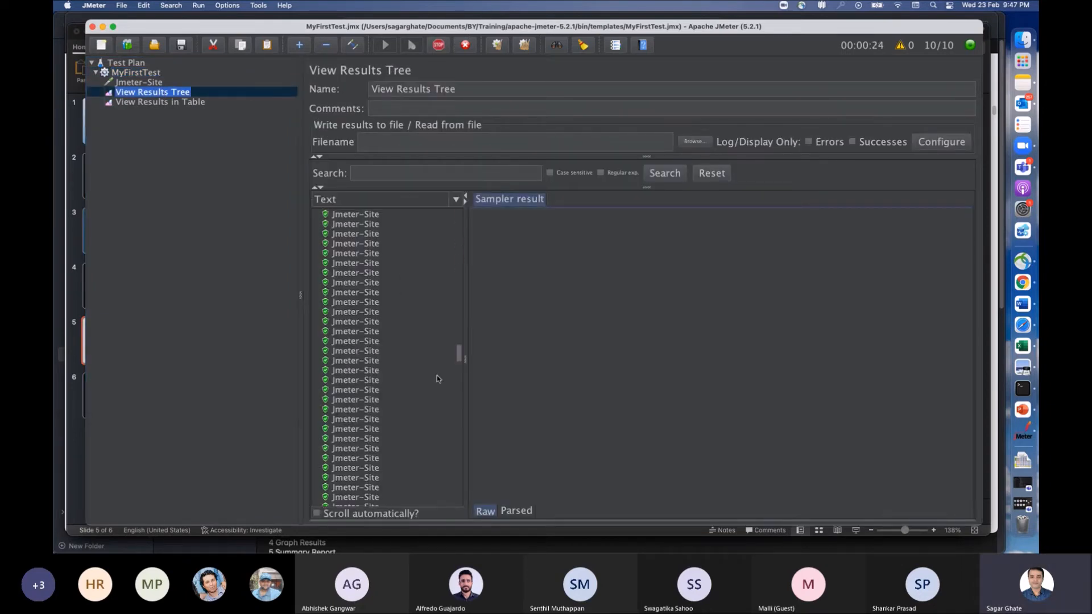
pyautogui.click(183, 103)
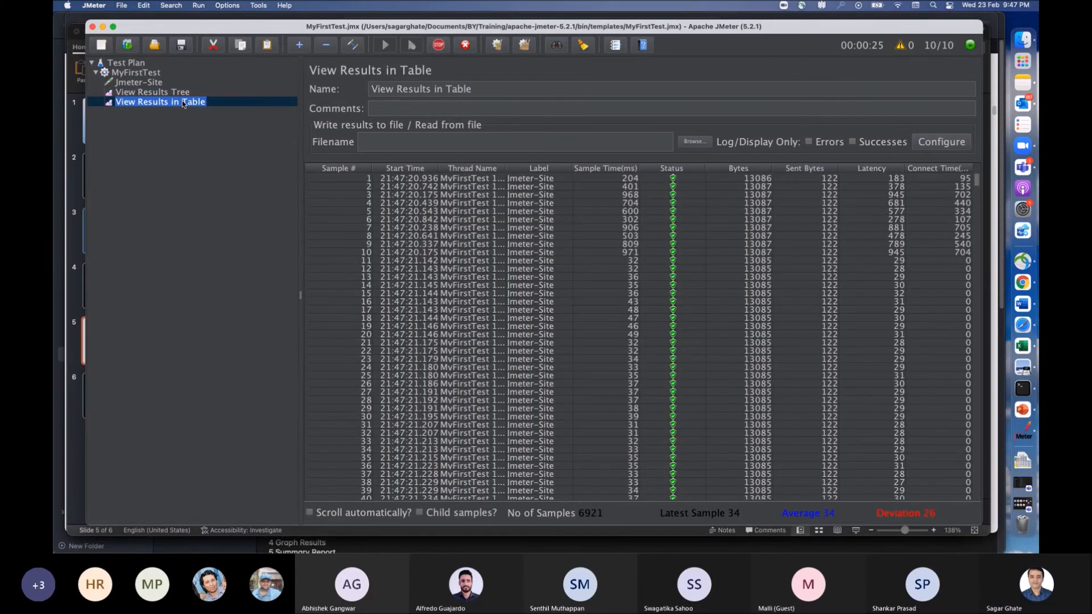
pyautogui.click(146, 74)
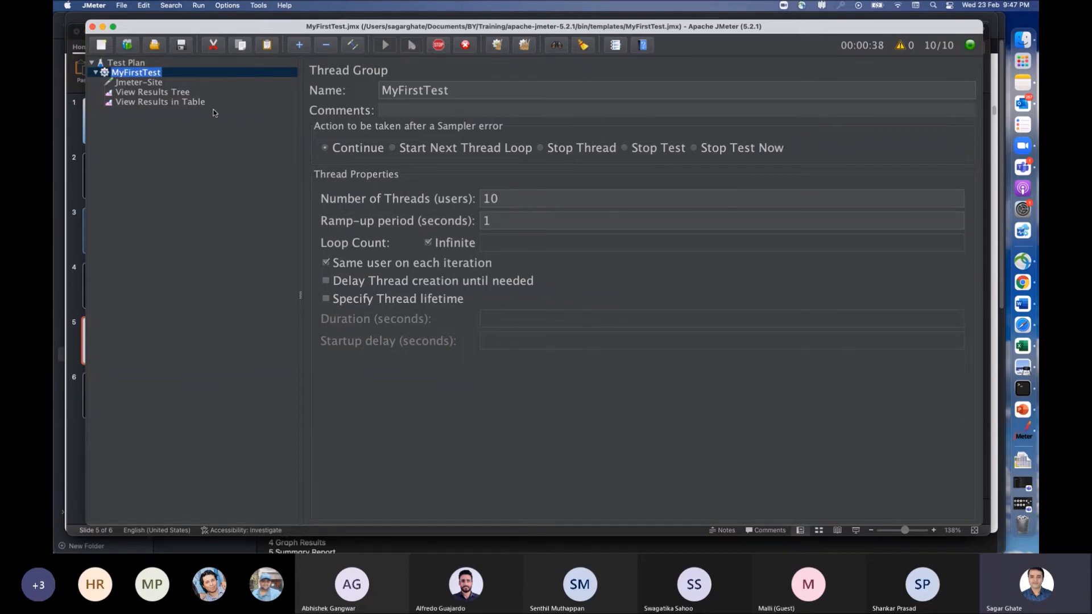
pyautogui.click(180, 94)
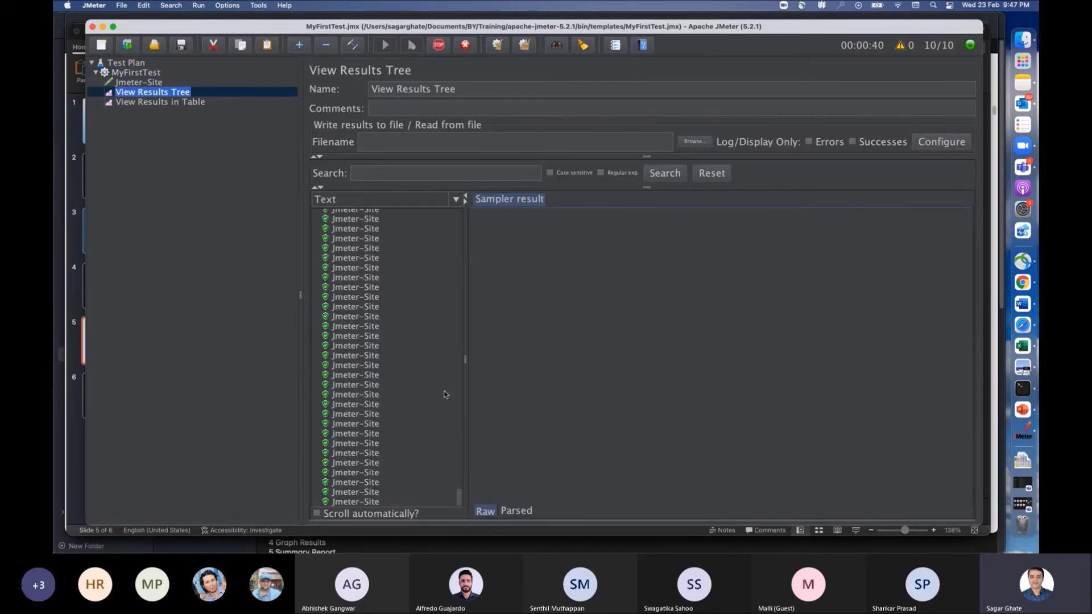
pyautogui.click(439, 46)
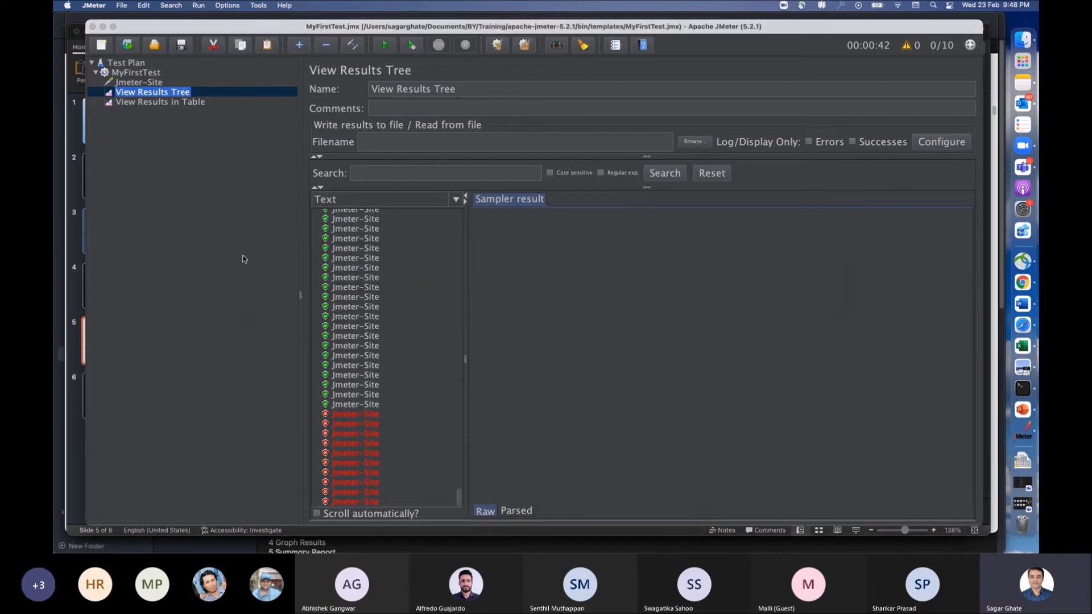
# Step: Try to turn off the infinite loop count of the MyFirstTest thread group
pyautogui.click(142, 73)
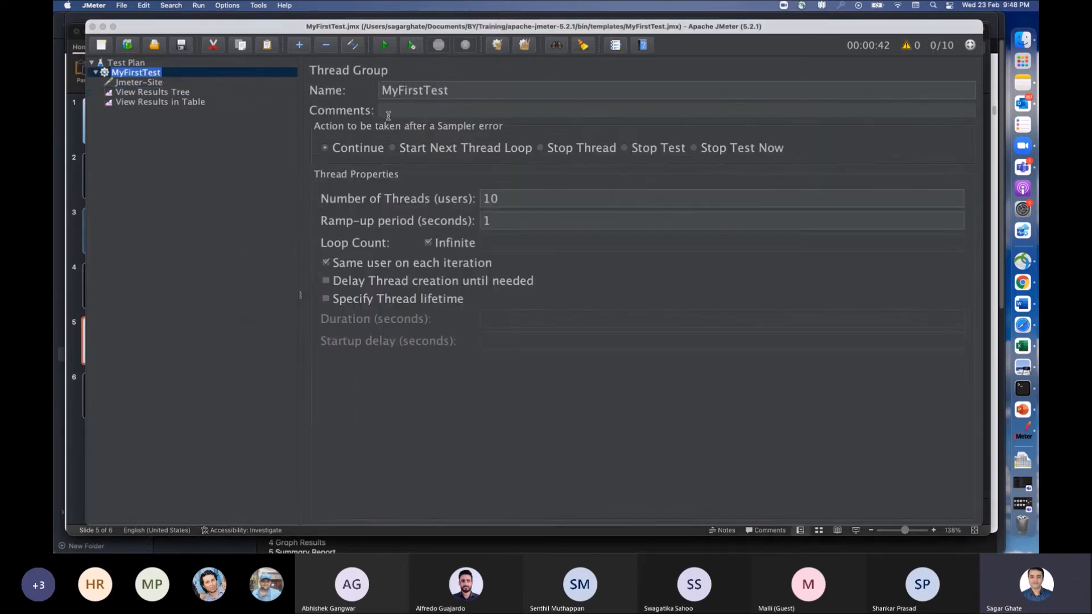
pyautogui.click(429, 243)
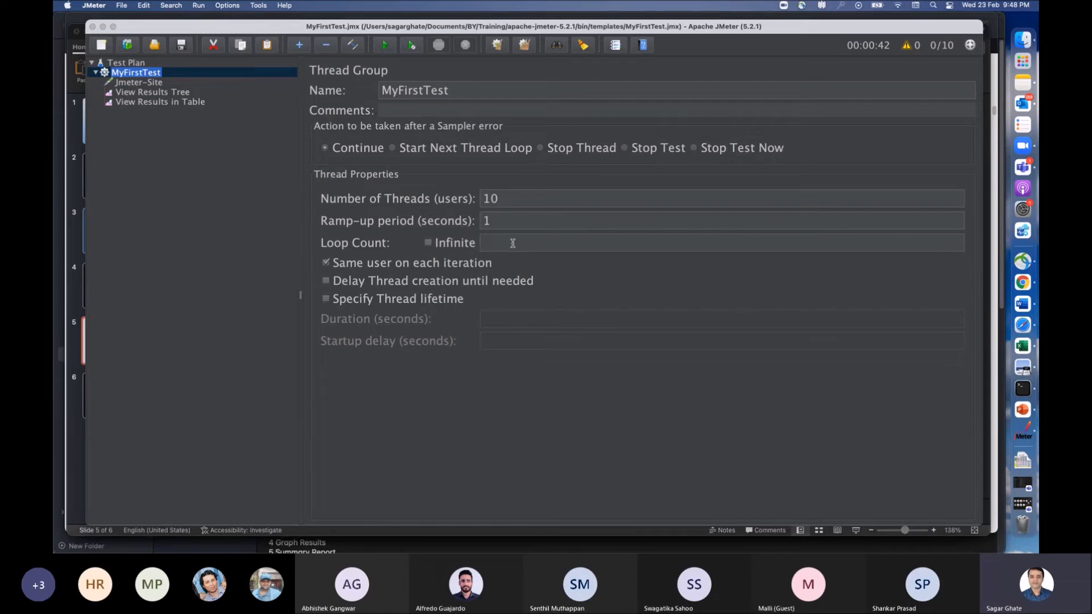
# Step: Clear the collected results of the View Results in Table and View Results Tree listeners
pyautogui.click(166, 103)
pyautogui.click(165, 93)
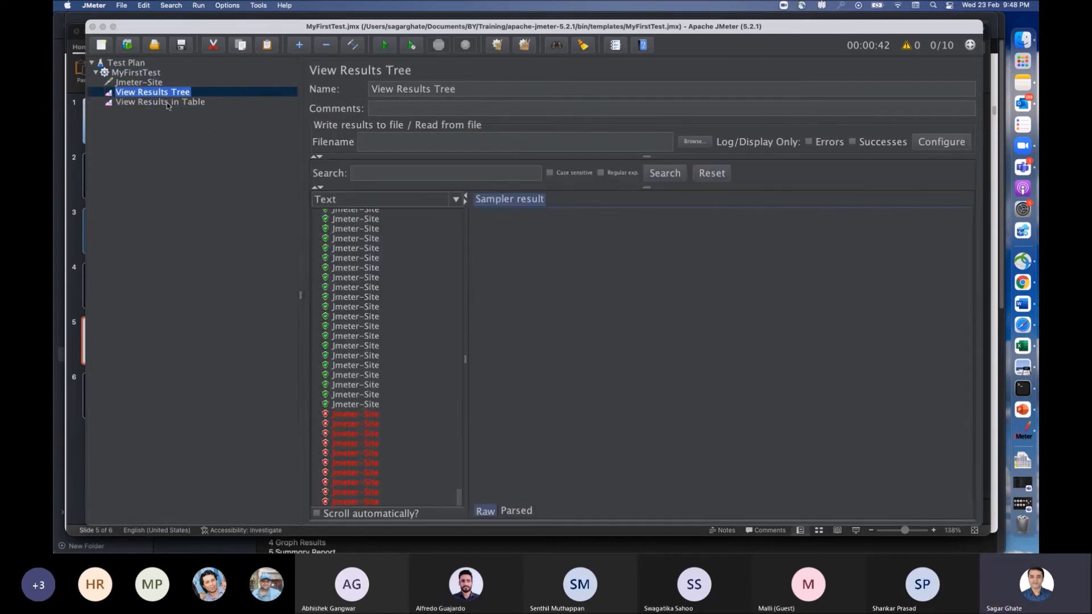
pyautogui.click(166, 103)
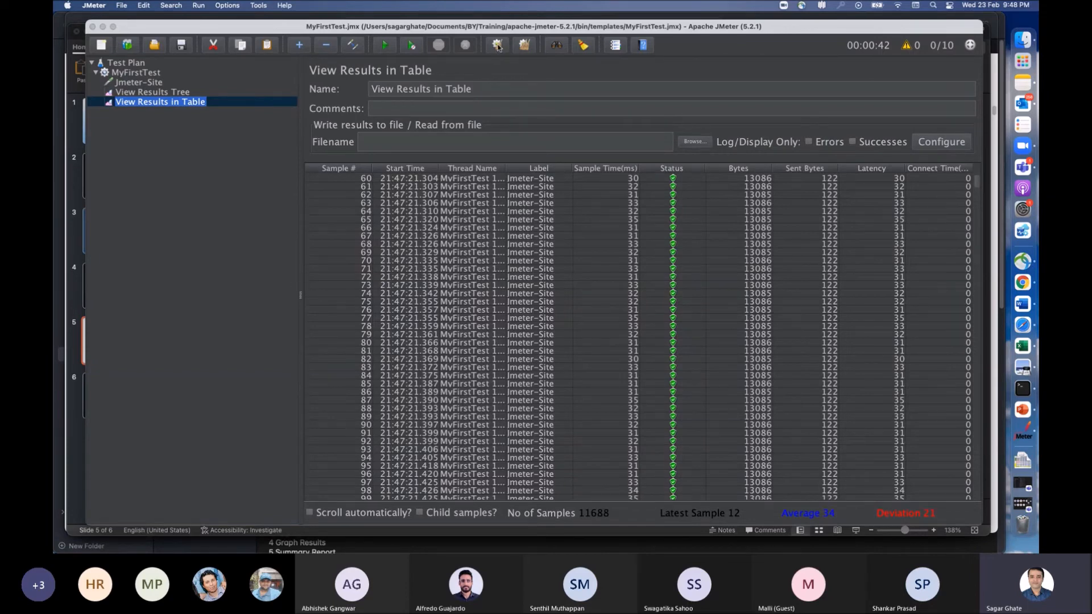
pyautogui.click(498, 45)
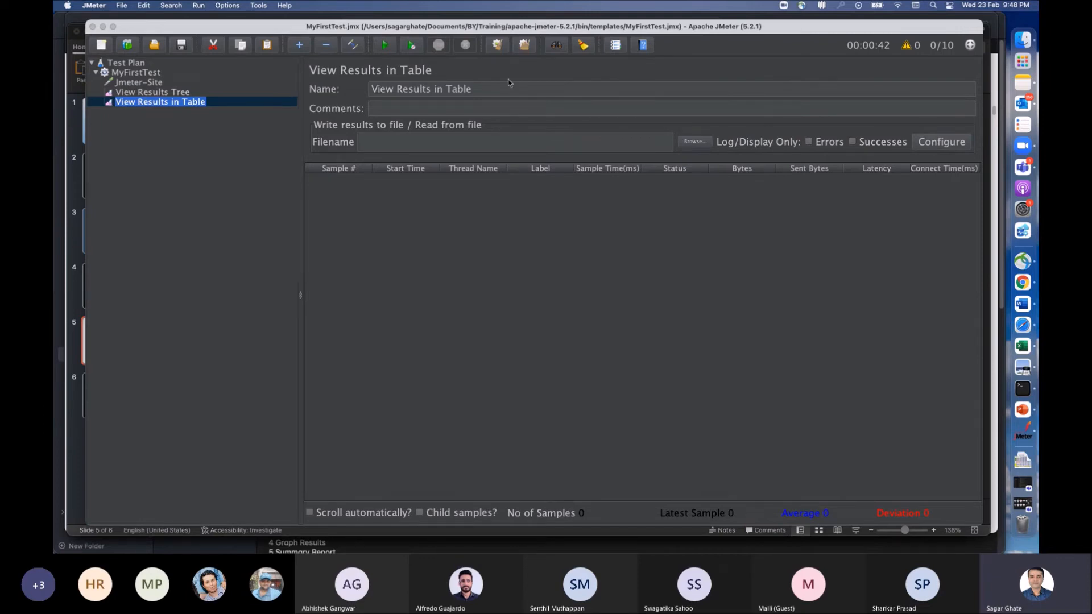
pyautogui.click(164, 92)
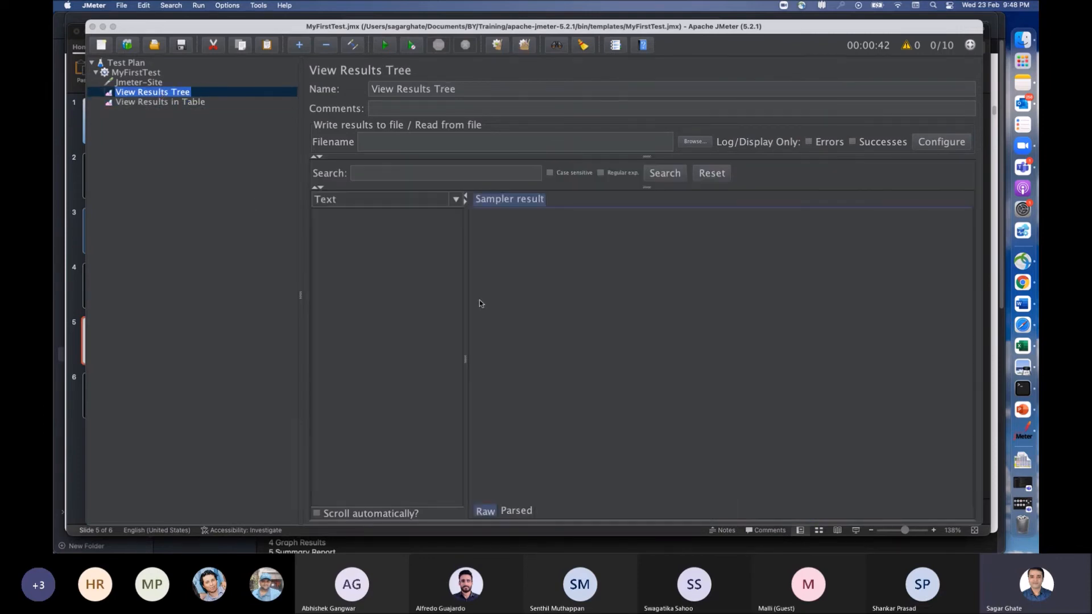
# Step: Try again to turn off infinite looping in MyFirstTest, and recheck the thread group and both listeners
pyautogui.click(132, 72)
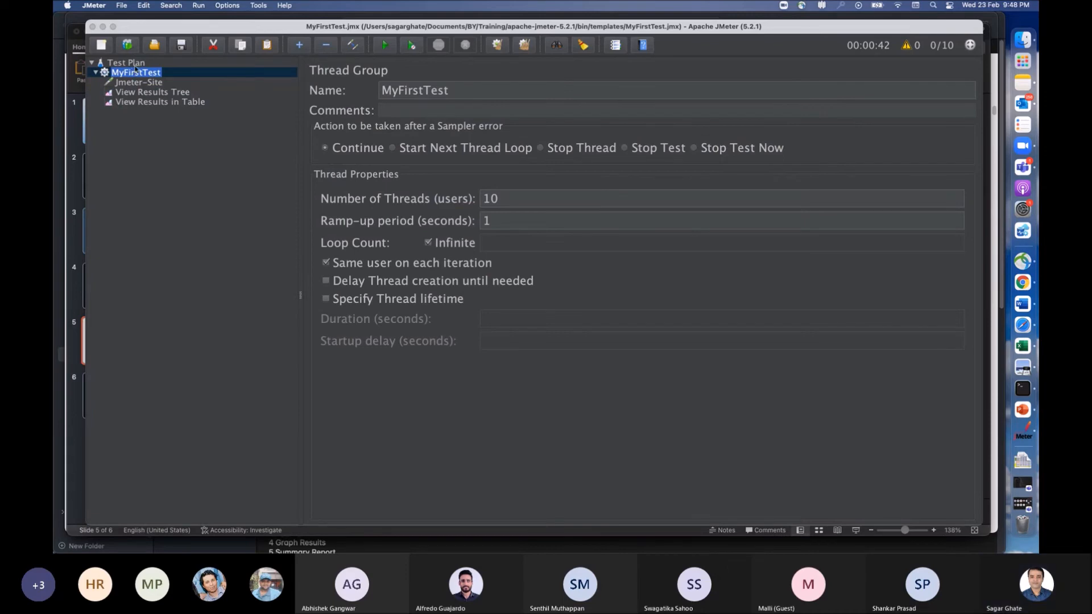
pyautogui.click(429, 243)
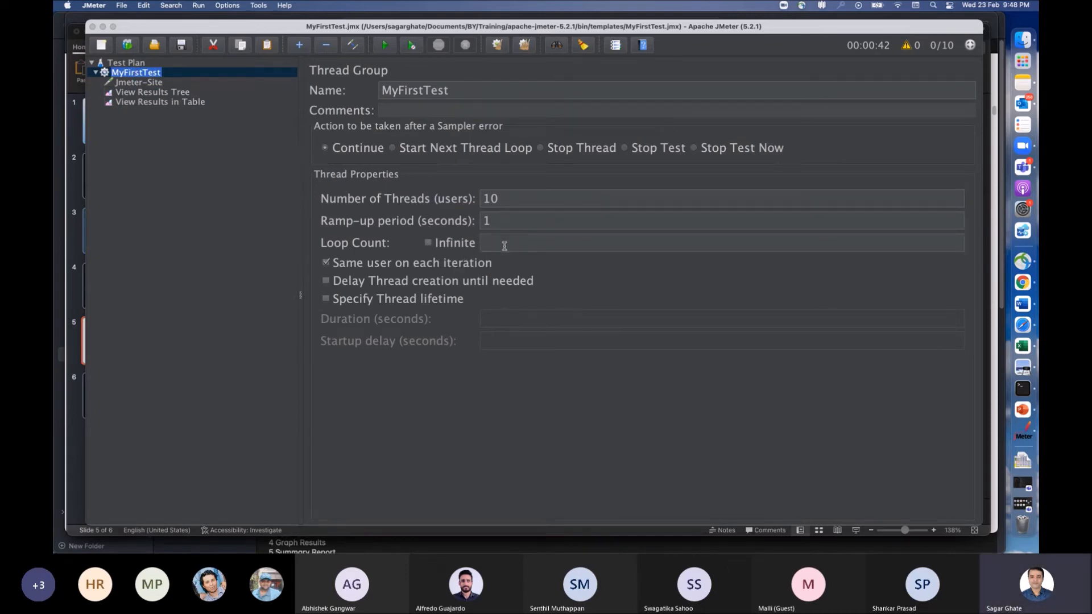
pyautogui.click(135, 63)
pyautogui.click(139, 74)
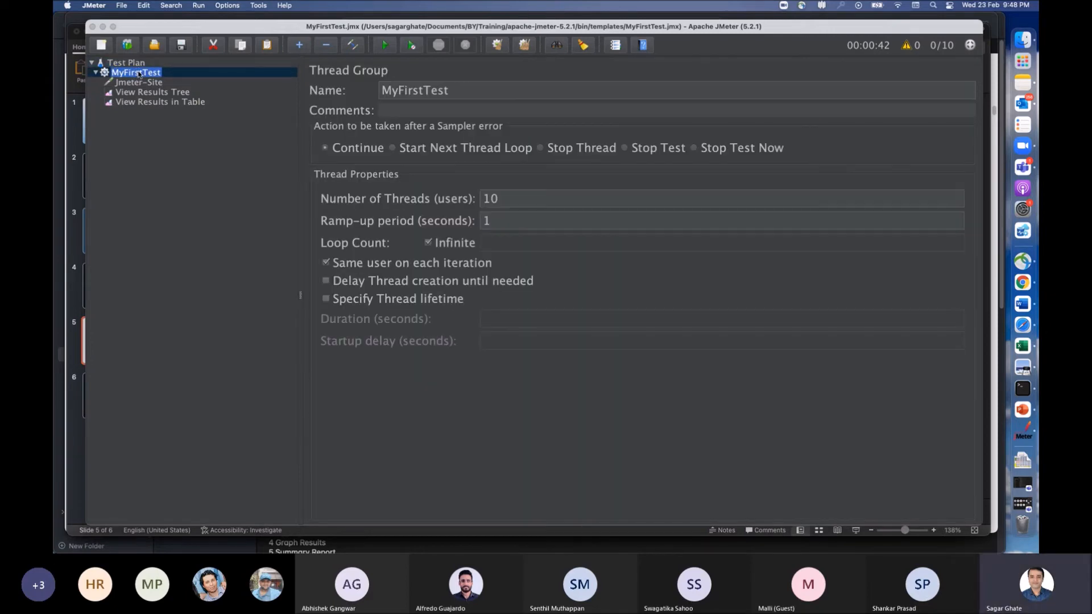
pyautogui.click(150, 102)
pyautogui.click(154, 92)
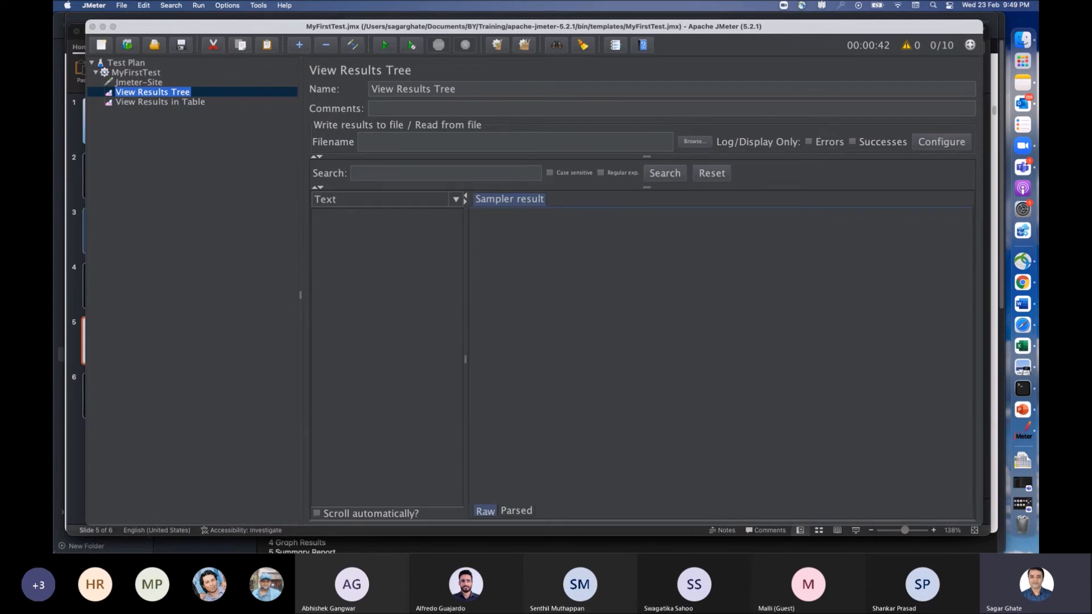
# Step: Switch to the Windows JMeter session and create a new empty test plan in place of MyFirstTest.jmx
pyautogui.press('super+Tab')
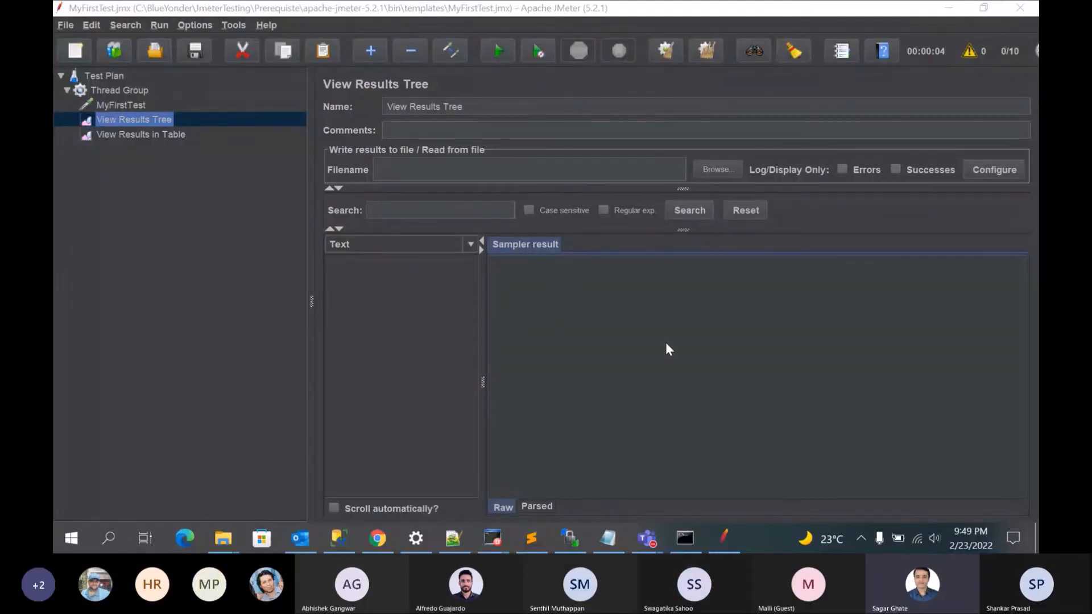
pyautogui.click(118, 105)
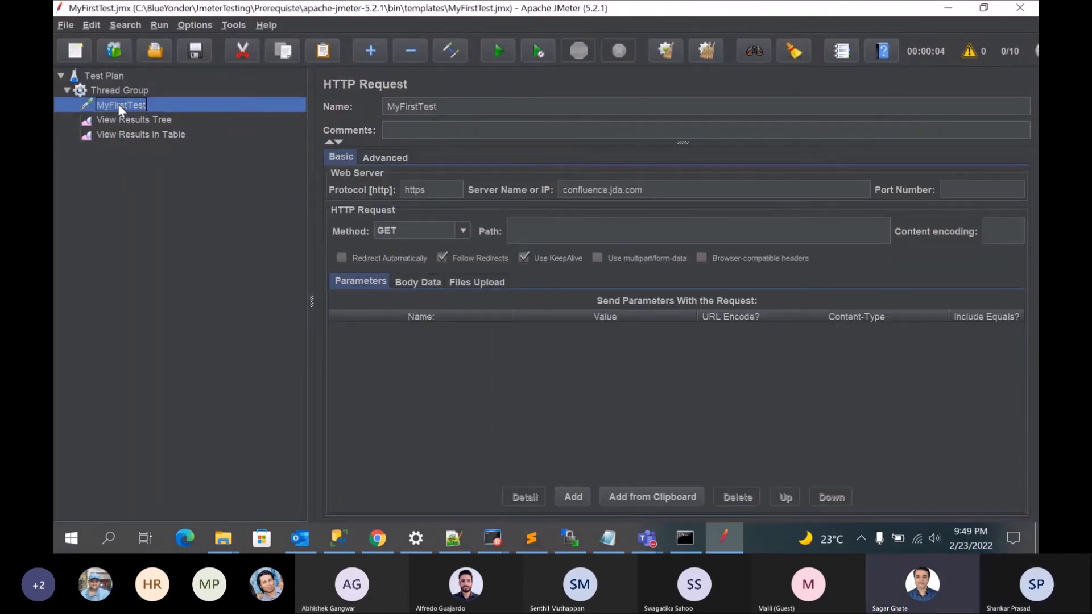
pyautogui.rightClick(119, 106)
pyautogui.moveTo(133, 131)
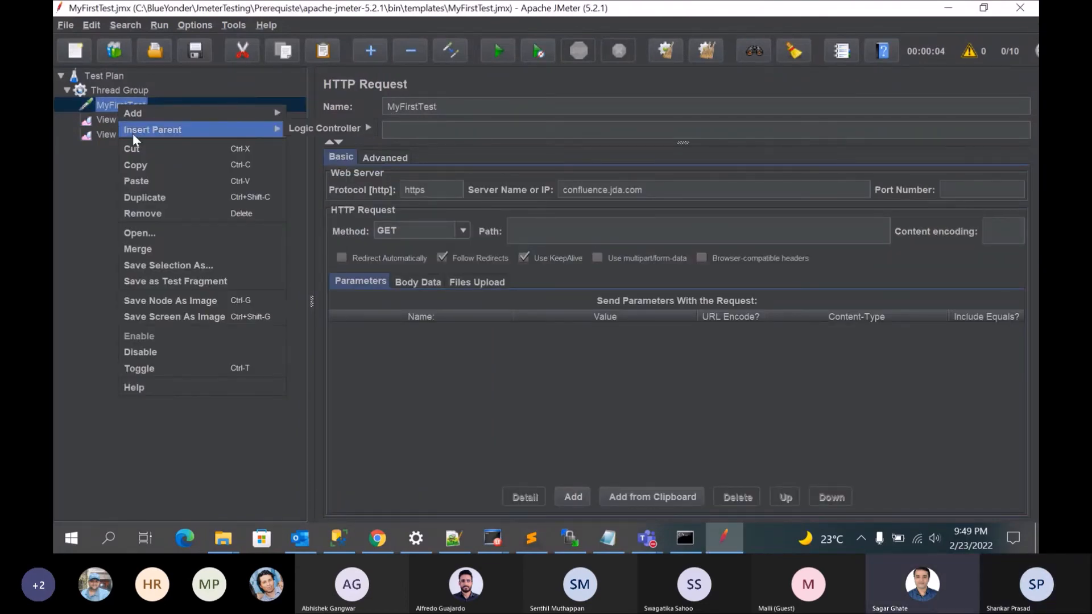
pyautogui.click(91, 173)
pyautogui.click(67, 26)
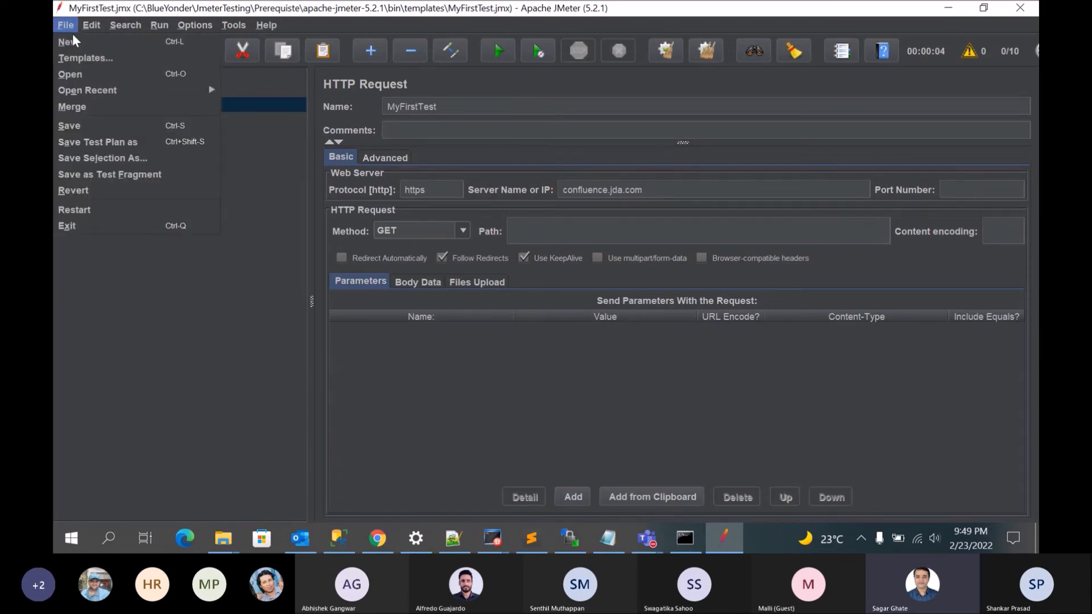
pyautogui.click(75, 42)
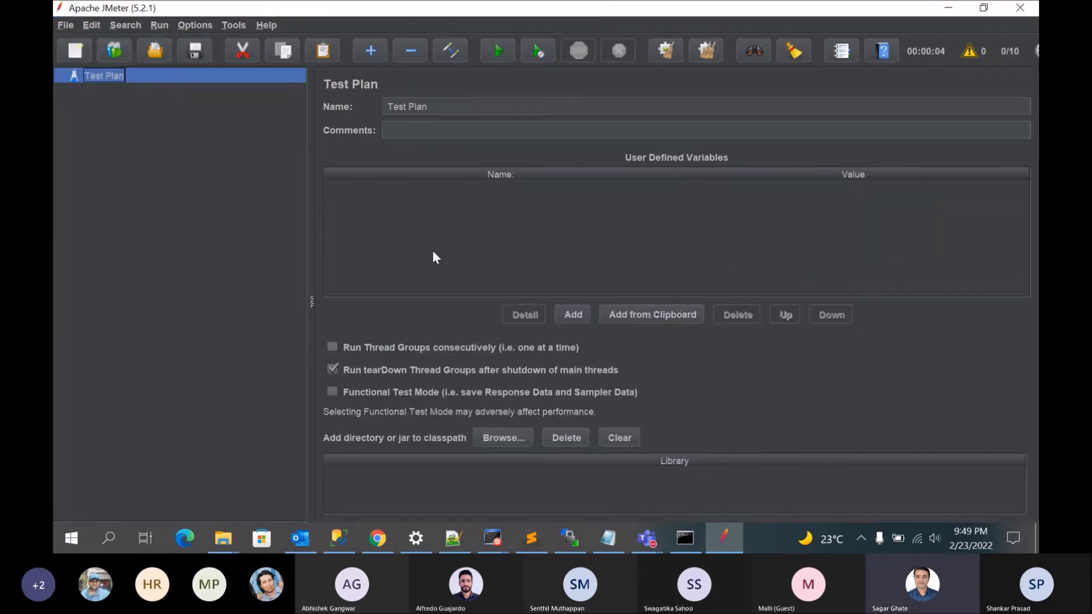
# Step: Add a Thread Group to the new Test Plan
pyautogui.rightClick(101, 76)
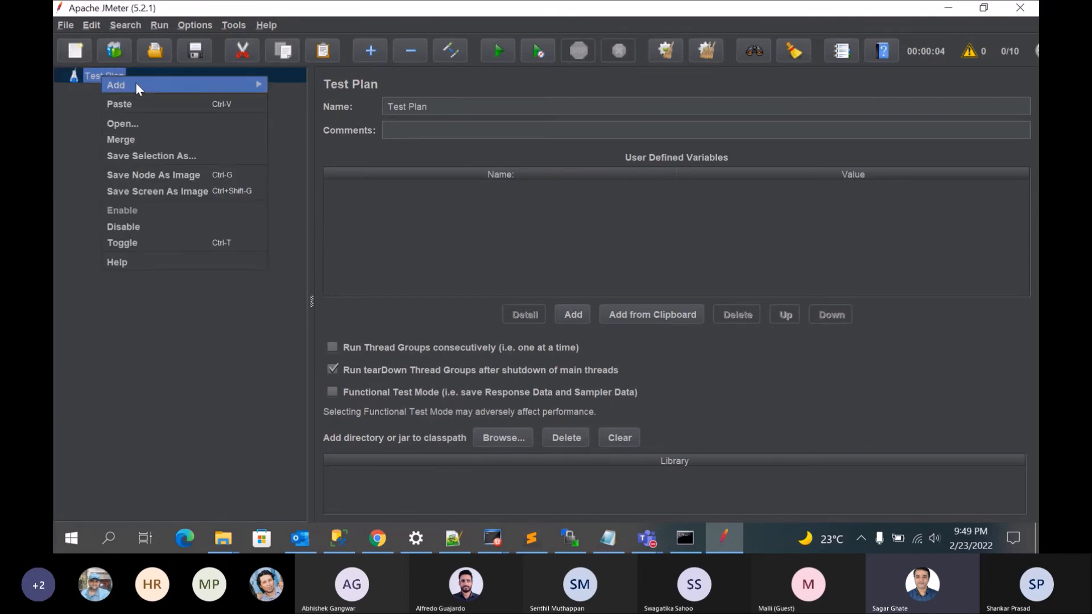
pyautogui.moveTo(166, 87)
pyautogui.moveTo(327, 86)
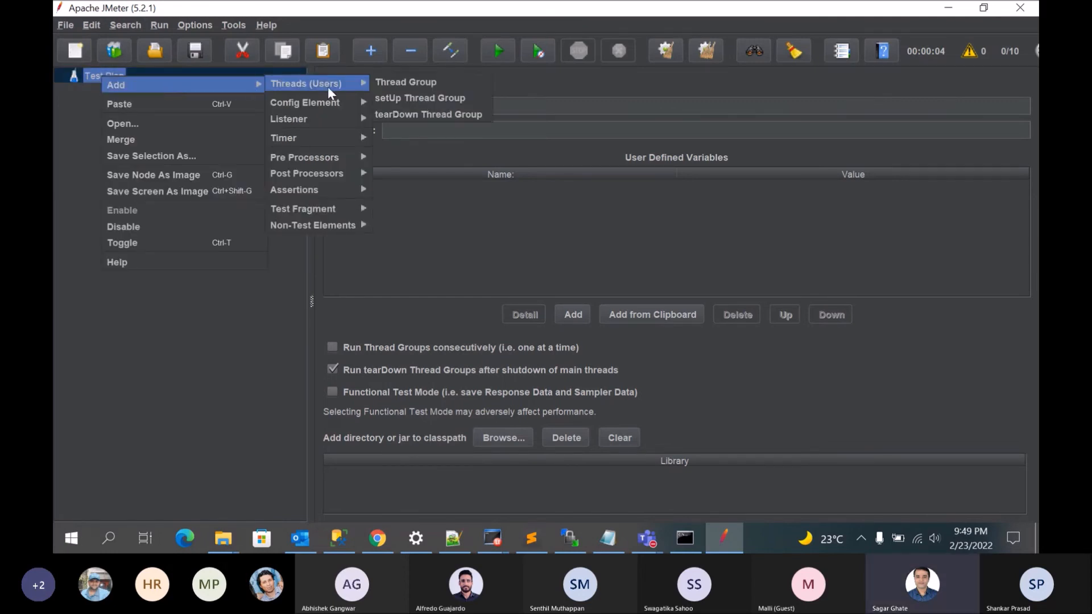
pyautogui.click(401, 84)
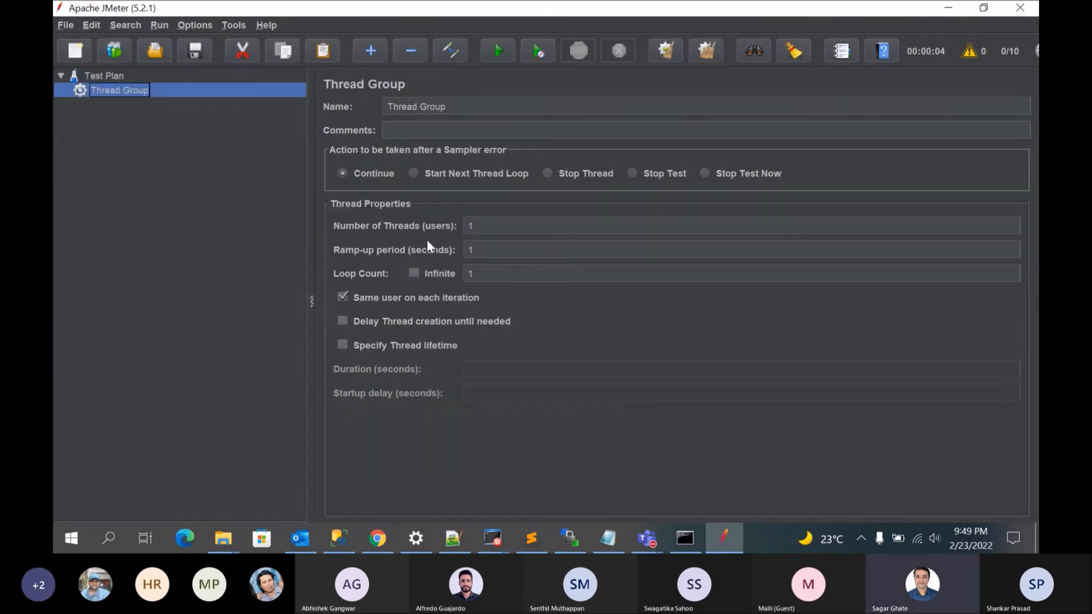
# Step: Set the Thread Group's number of threads to 15 and its loop count to 2
pyautogui.click(487, 226)
pyautogui.write('0')
pyautogui.press('BackSpace')
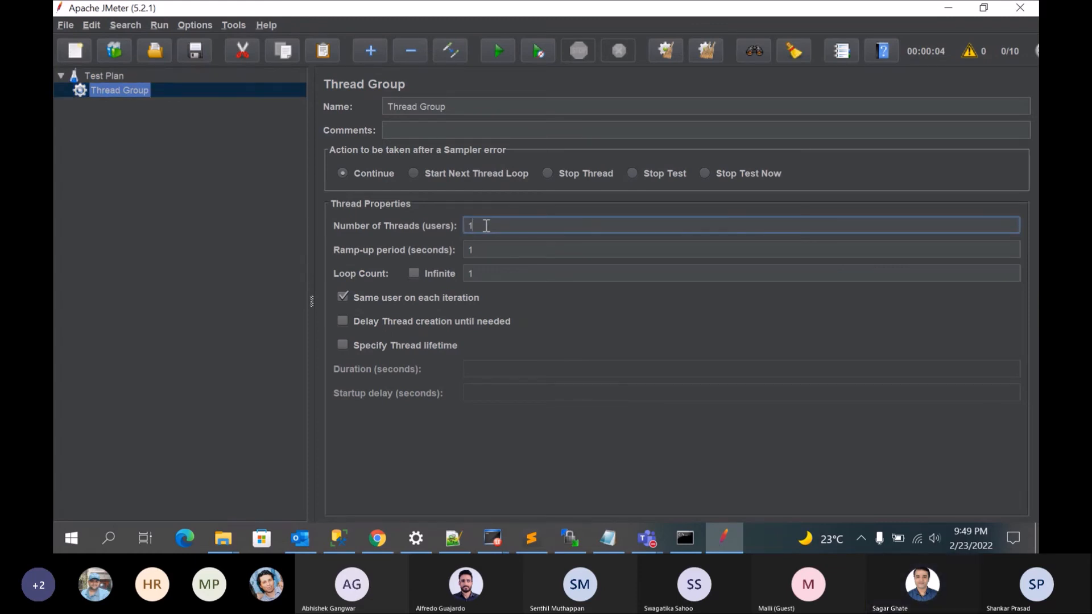
pyautogui.write('5')
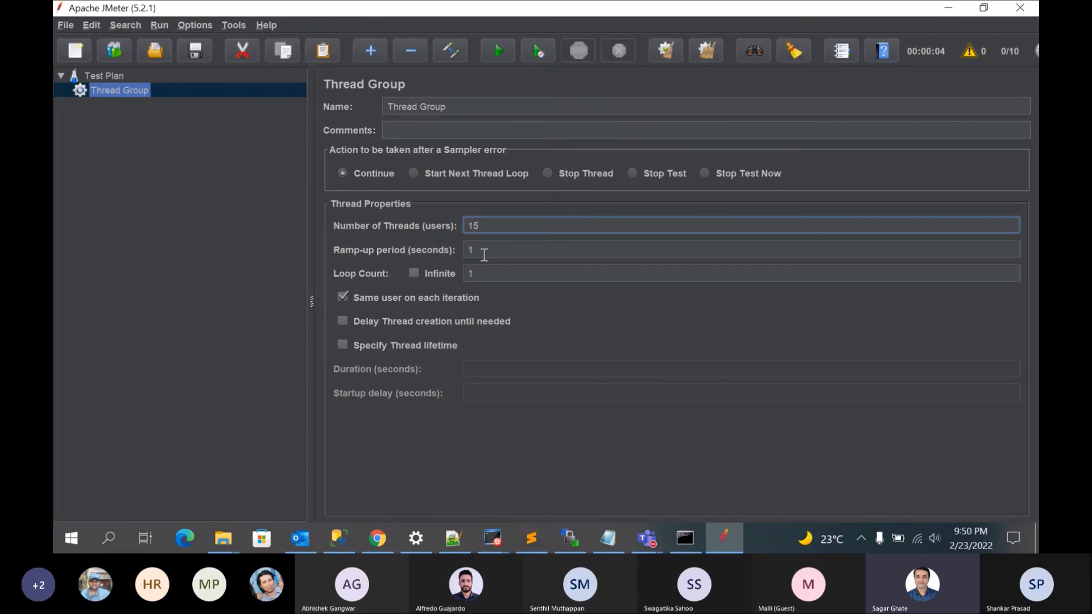
pyautogui.click(478, 270)
pyautogui.press('BackSpace')
pyautogui.write('2')
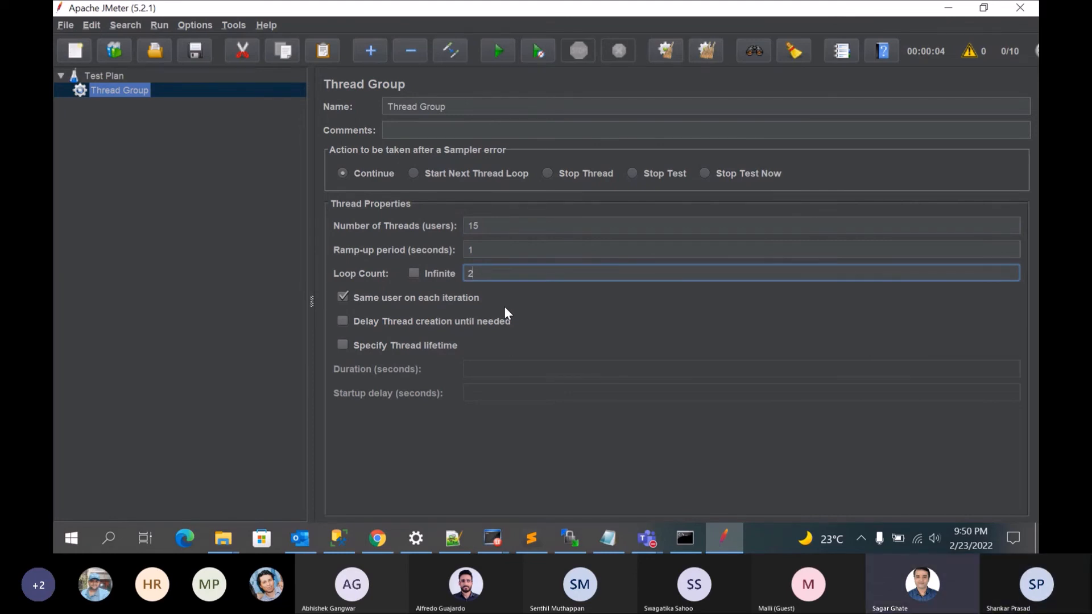
# Step: Add an HTTP Request sampler to the Thread Group
pyautogui.rightClick(132, 90)
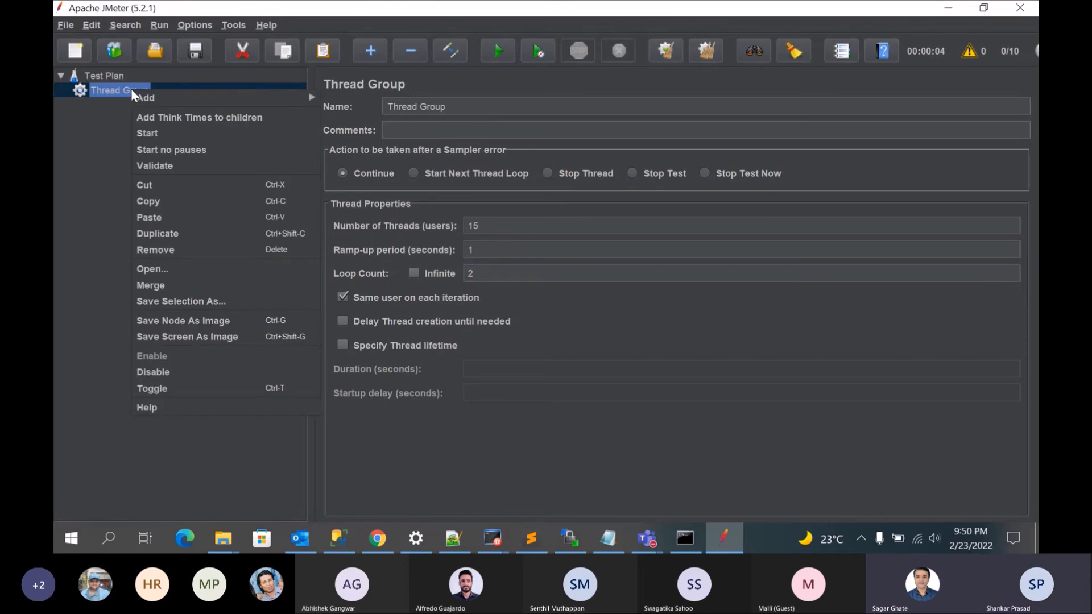
pyautogui.moveTo(176, 95)
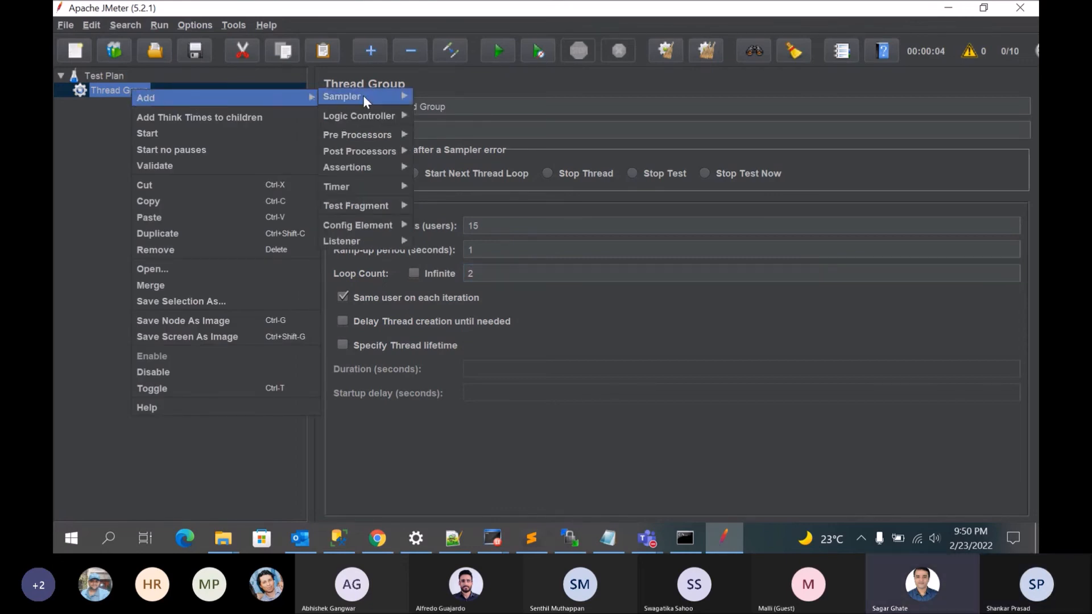
pyautogui.moveTo(364, 99)
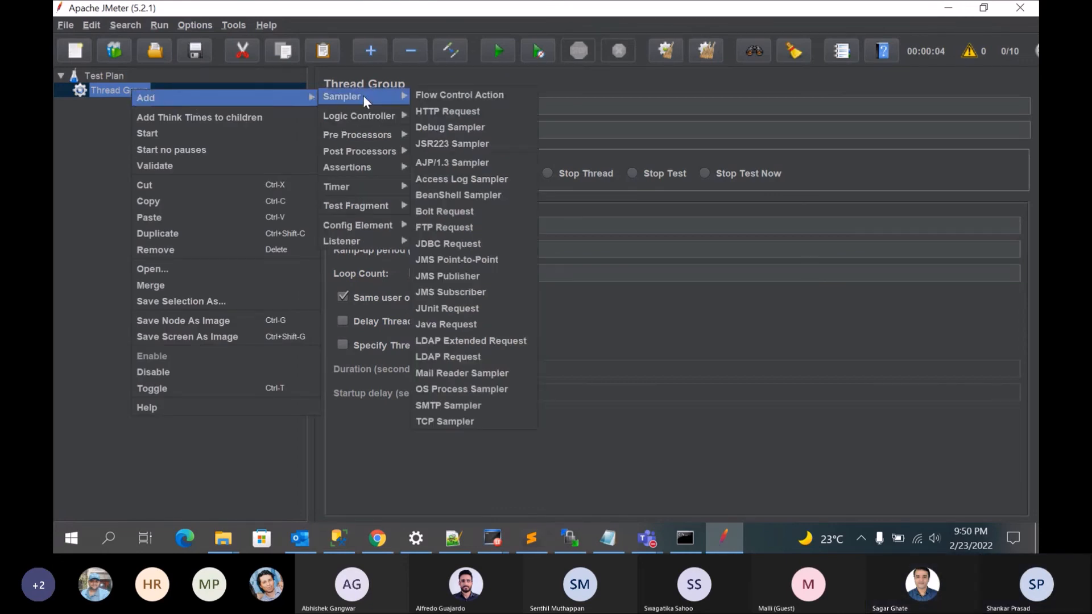
pyautogui.click(445, 109)
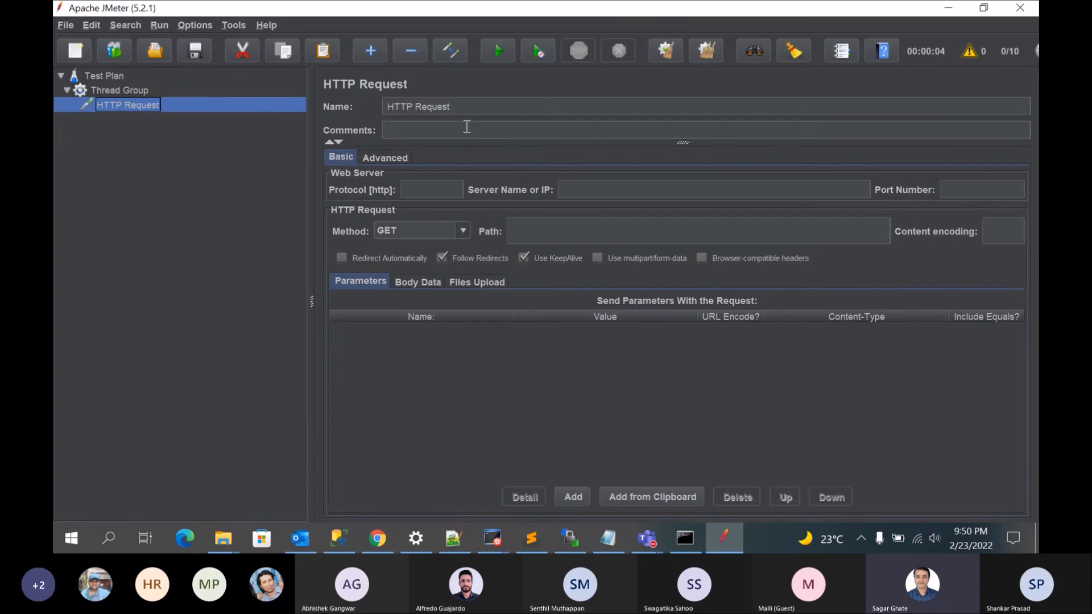
# Step: Set the HTTP Request's protocol to https and its server name to confluence.jda.com, without slashes or a URL prefix
pyautogui.click(588, 189)
pyautogui.write('https://confluence.jda.com/')
pyautogui.click(591, 189)
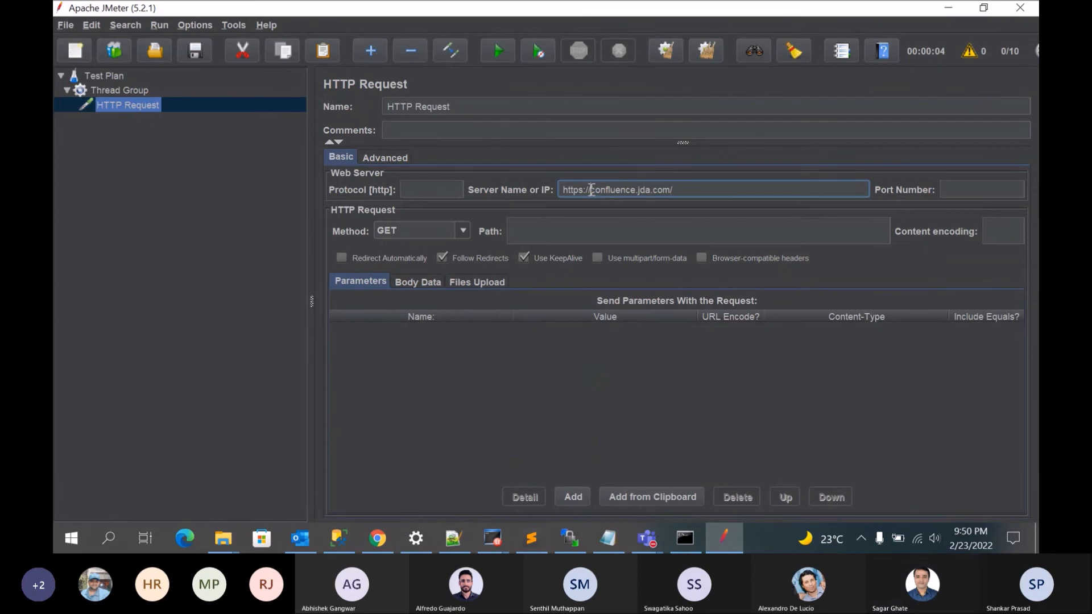
pyautogui.moveTo(584, 189); pyautogui.dragTo(552, 191)
pyautogui.hotkey('ctrl', 'x')
pyautogui.click(425, 190)
pyautogui.hotkey('ctrl', 'v')
pyautogui.click(570, 194)
pyautogui.press('BackSpace')
pyautogui.press('BackSpace')
pyautogui.press('BackSpace')
pyautogui.click(658, 189)
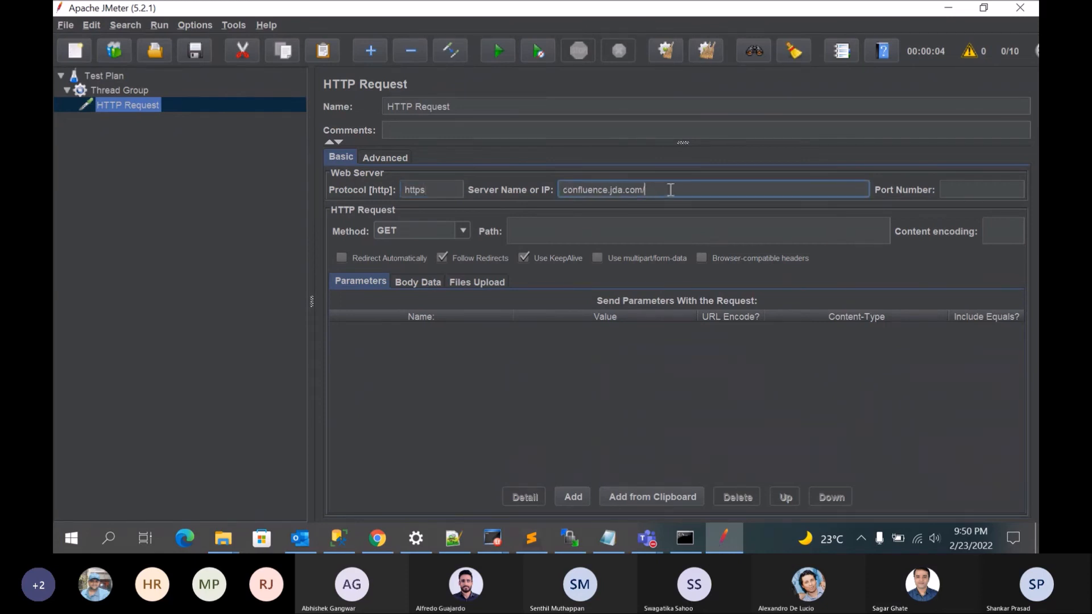
pyautogui.press('BackSpace')
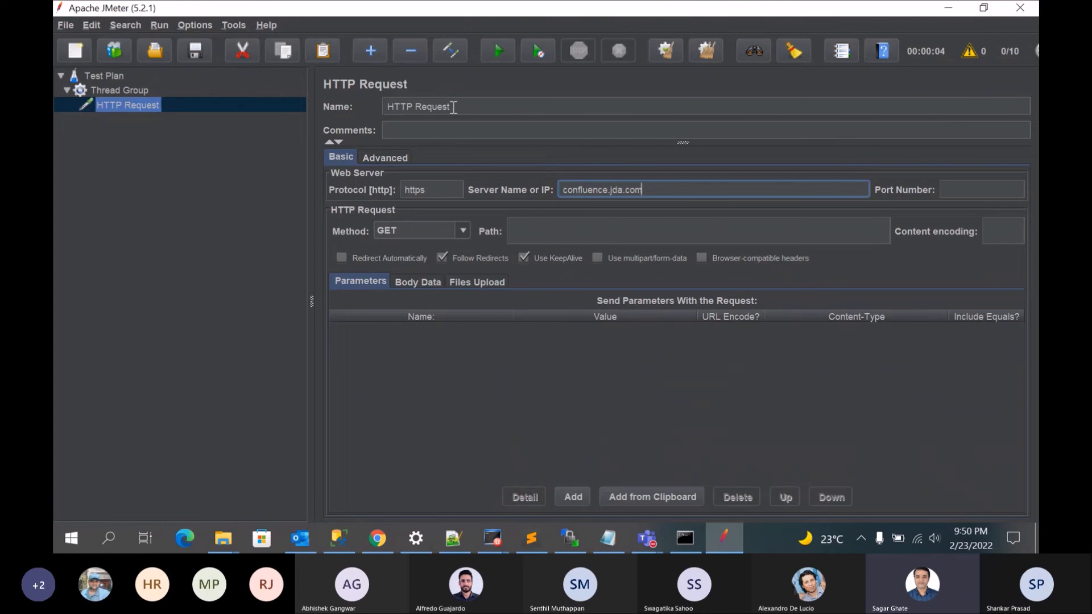
# Step: Rename the HTTP Request sampler to MyFirstTest
pyautogui.moveTo(453, 107); pyautogui.dragTo(346, 103)
pyautogui.write('MY')
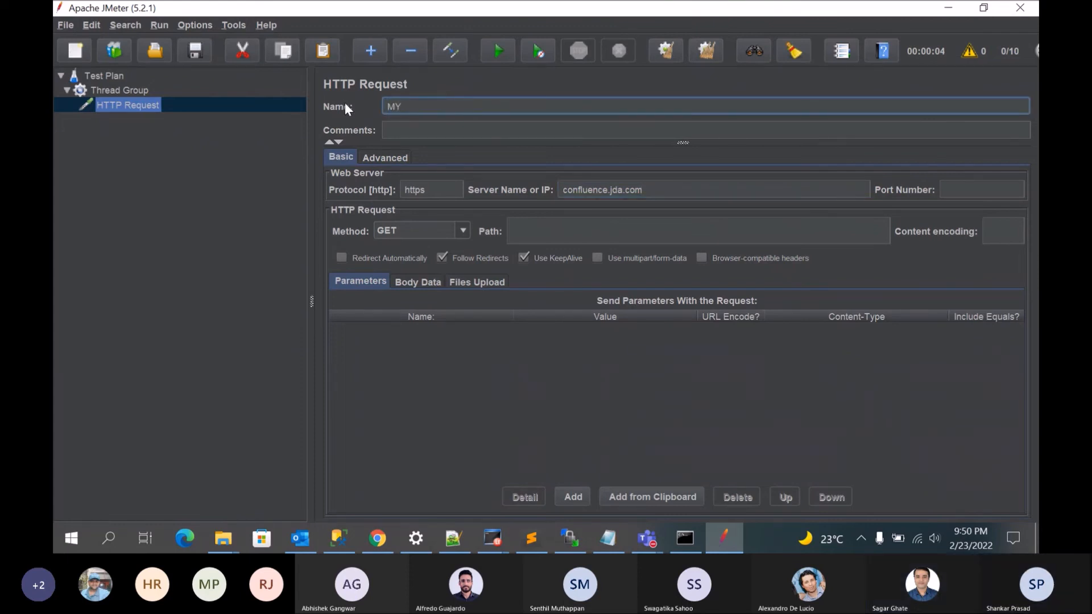
pyautogui.press('BackSpace')
pyautogui.write('yFirstTest')
pyautogui.click(206, 204)
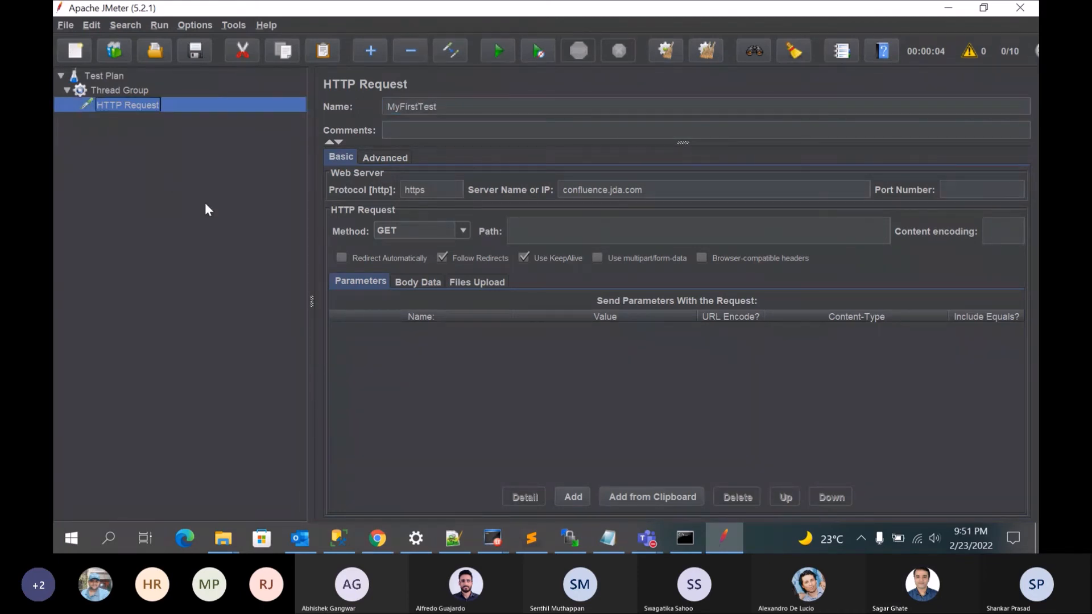
# Step: Add a View Results Tree listener to the Thread Group
pyautogui.rightClick(125, 93)
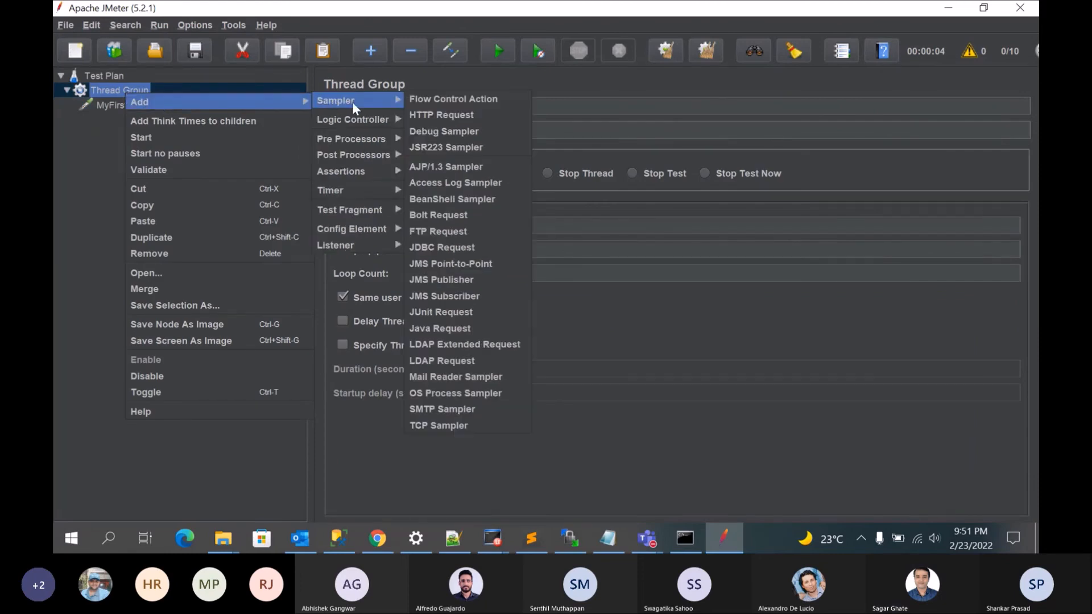
pyautogui.moveTo(384, 243)
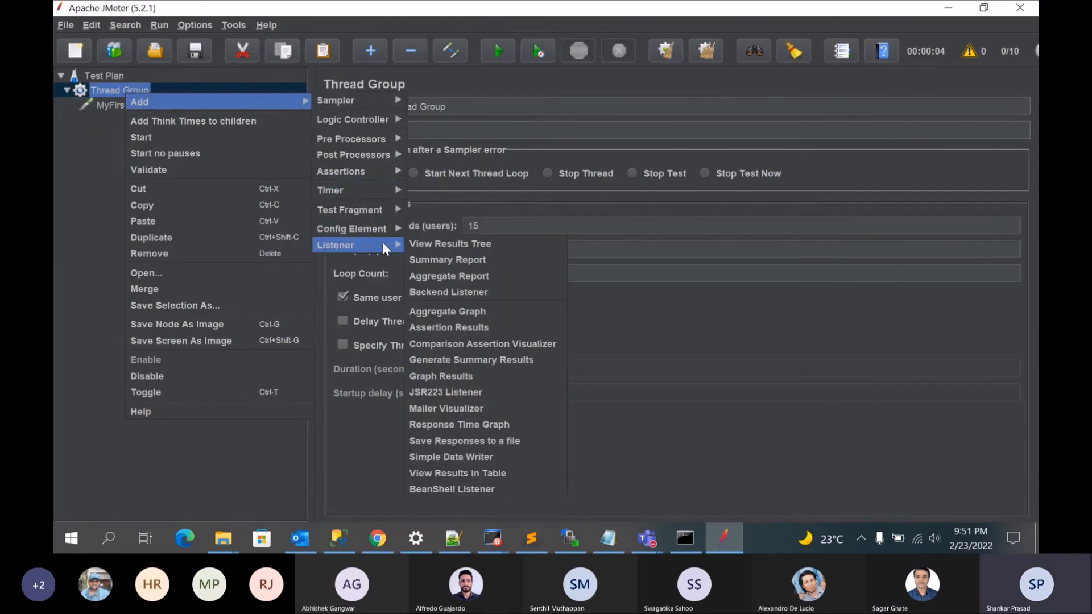
pyautogui.click(432, 245)
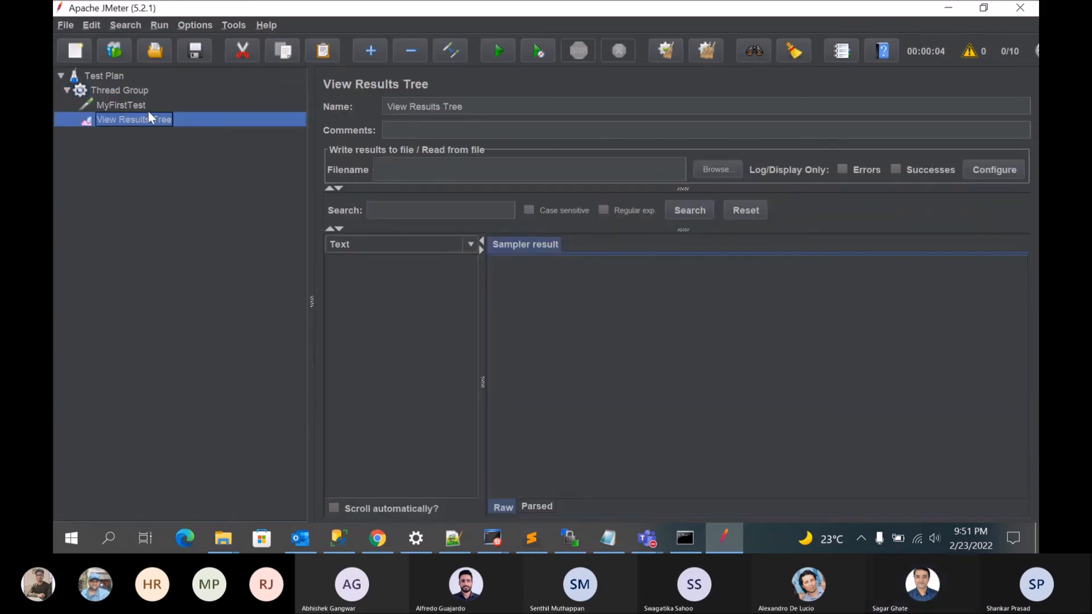
# Step: Add a View Results in Table listener to the Thread Group
pyautogui.click(116, 90)
pyautogui.rightClick(116, 89)
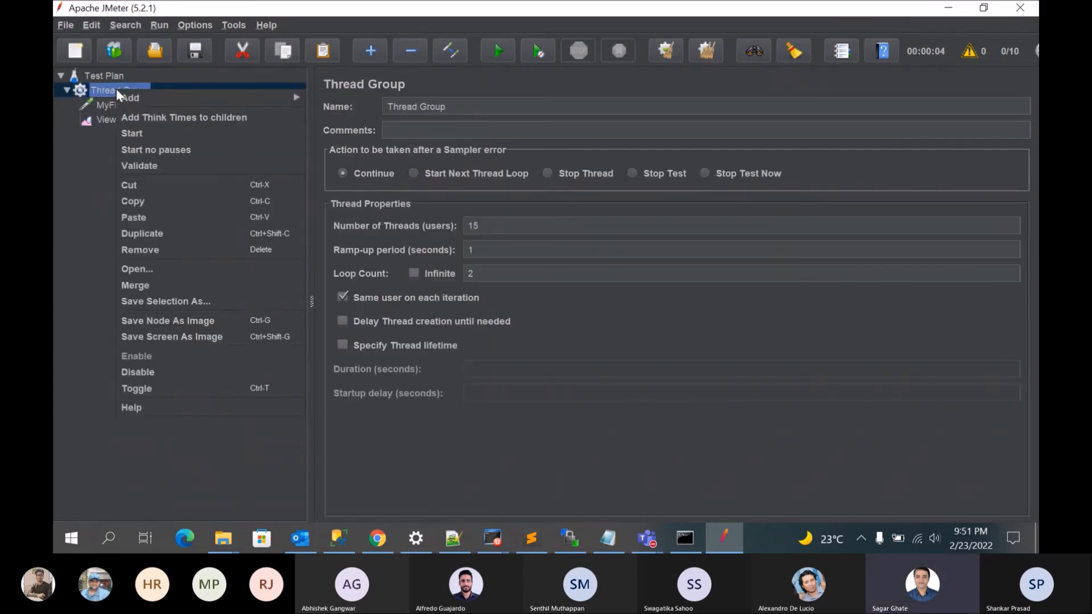
pyautogui.moveTo(229, 97)
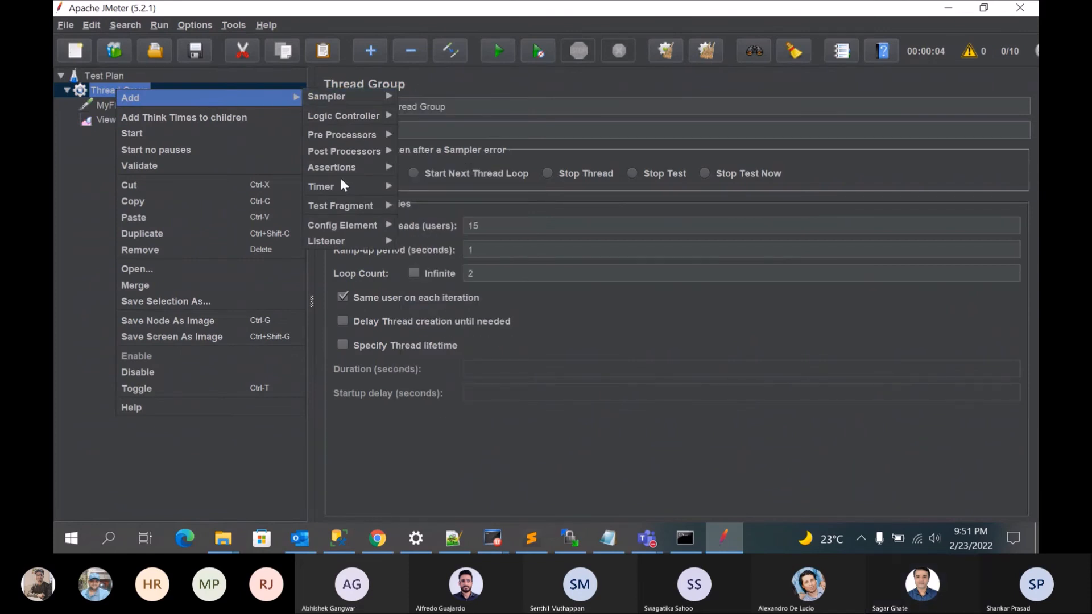
pyautogui.moveTo(351, 246)
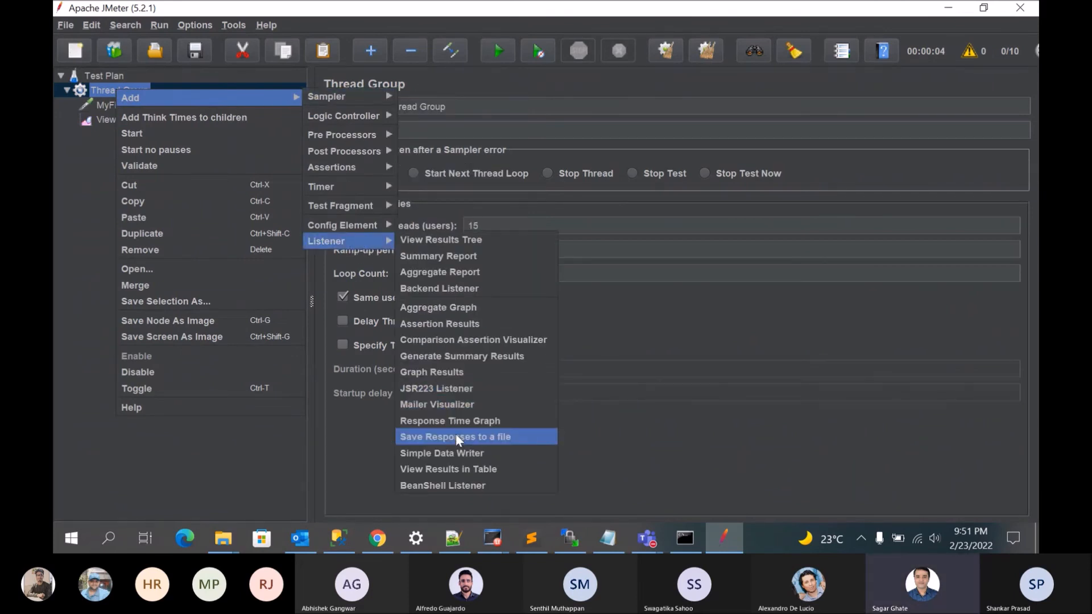
pyautogui.click(463, 470)
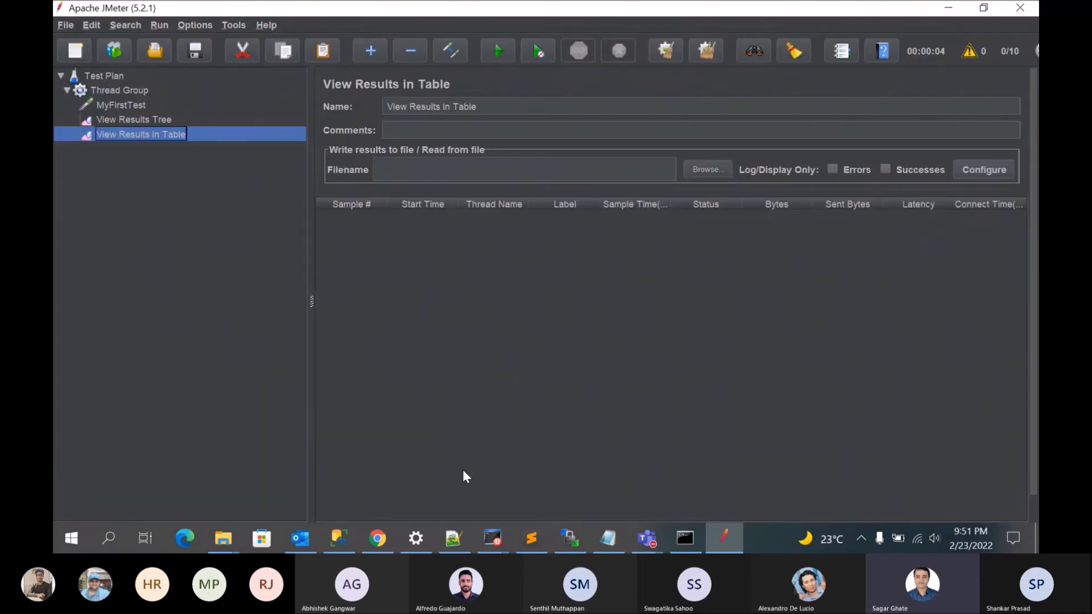
# Step: Run the test plan without saving it first
pyautogui.click(119, 106)
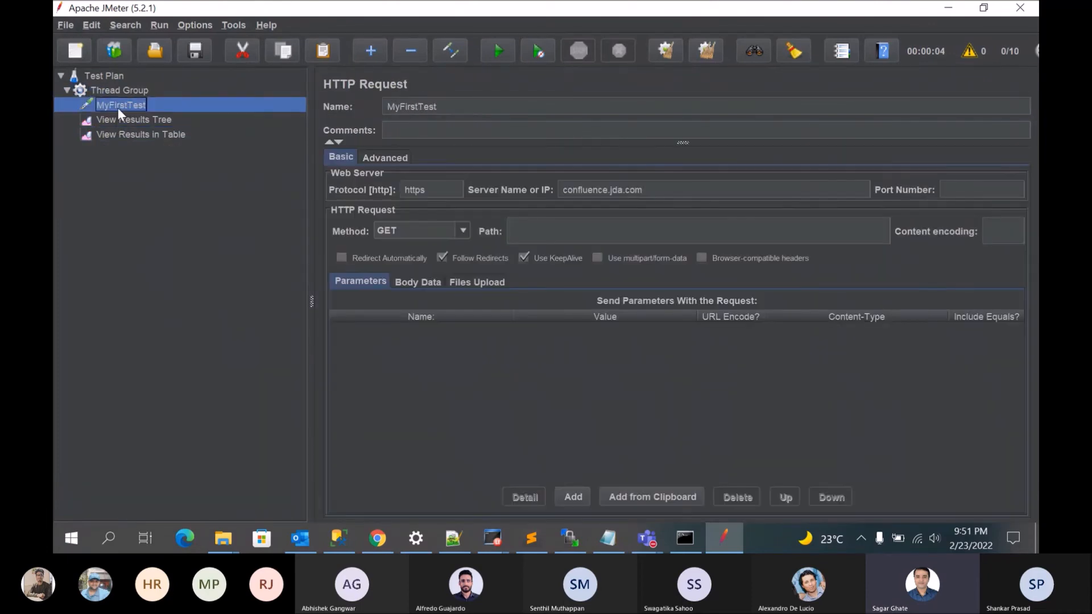
pyautogui.click(497, 51)
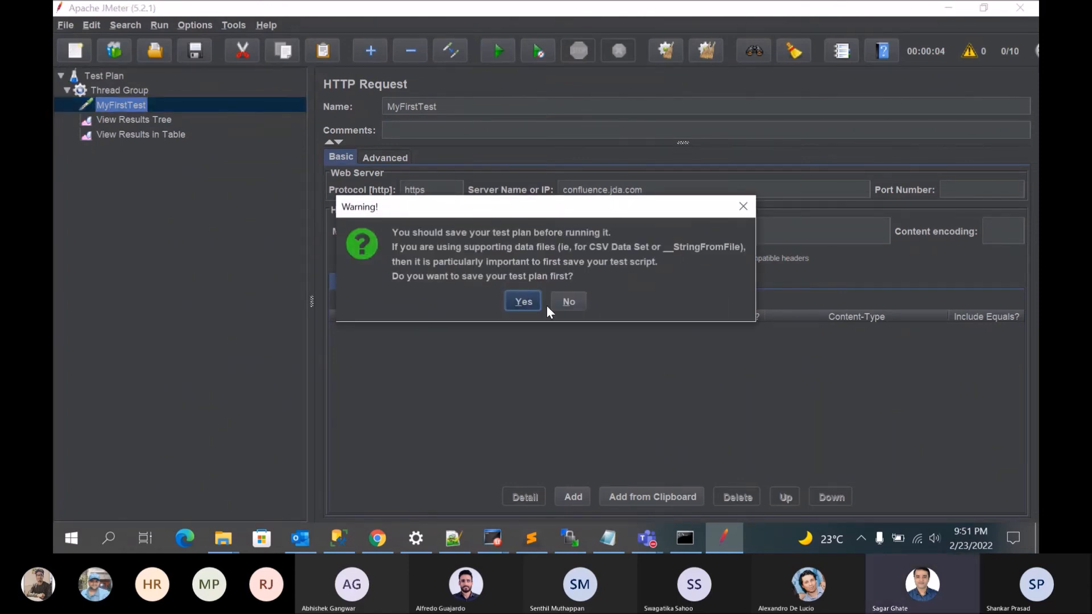
pyautogui.click(564, 305)
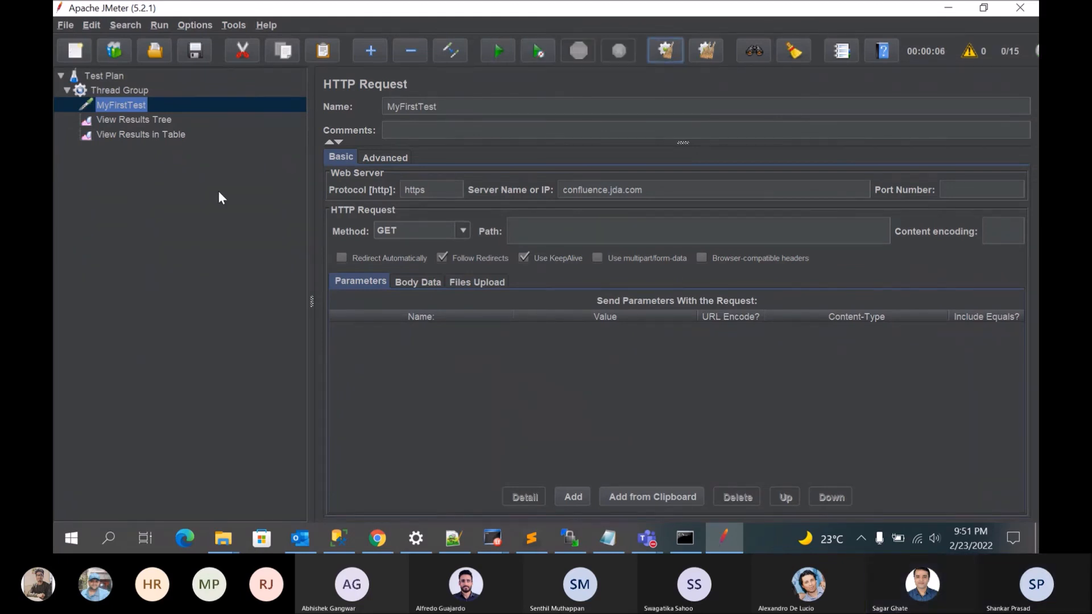
# Step: Review the full list of samples from the run in both the View Results Tree and View Results in Table listeners
pyautogui.click(145, 122)
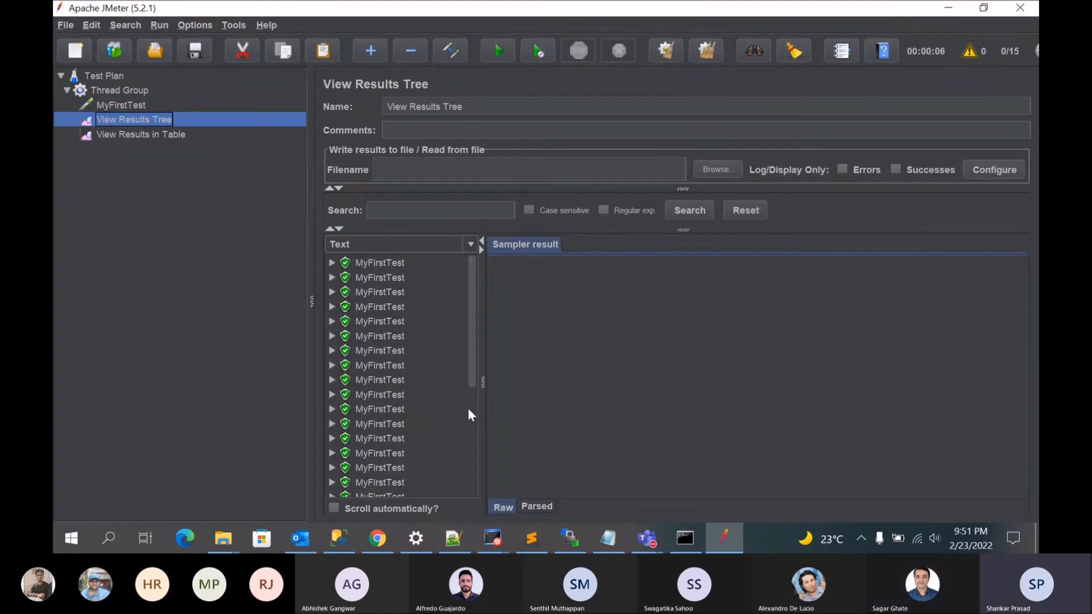
pyautogui.moveTo(472, 374); pyautogui.dragTo(476, 504)
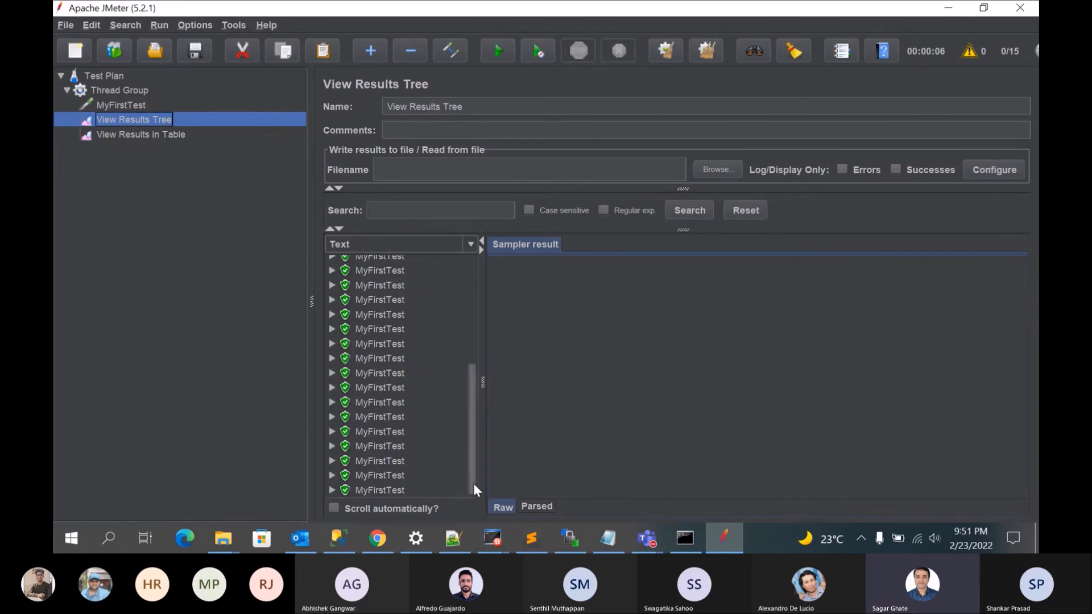
pyautogui.click(163, 134)
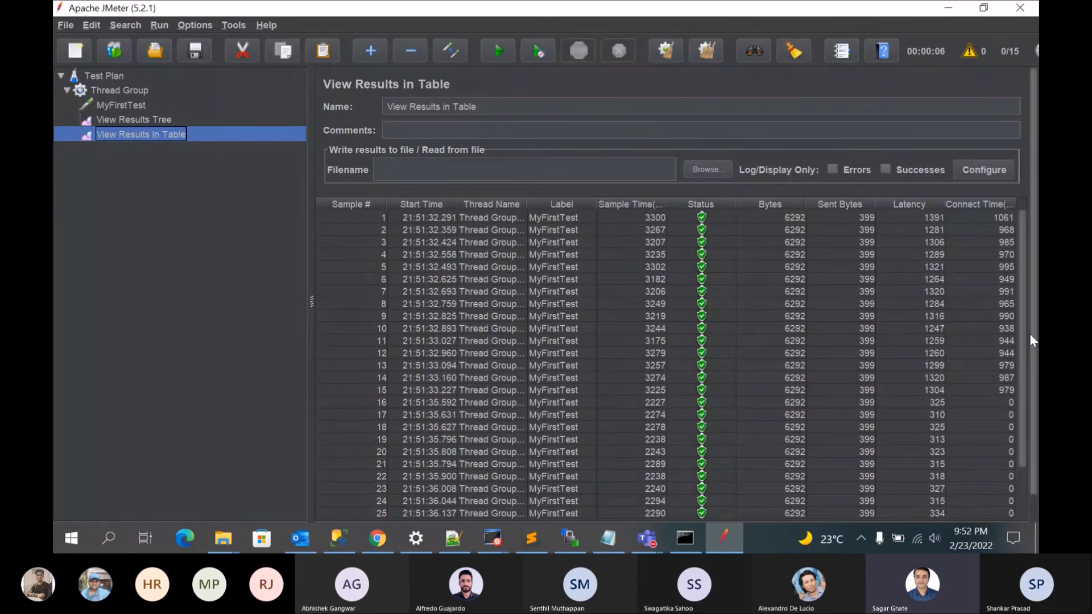
pyautogui.moveTo(1023, 325)
pyautogui.mouseDown()
pyautogui.moveTo(1017, 387)
pyautogui.moveTo(1031, 310)
pyautogui.mouseUp()
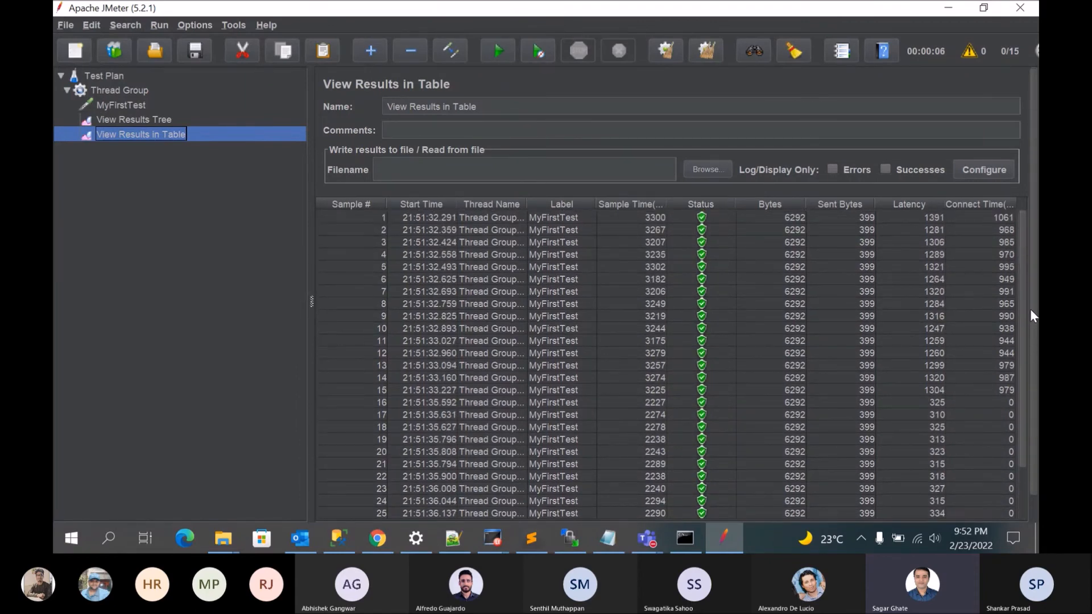
pyautogui.click(155, 120)
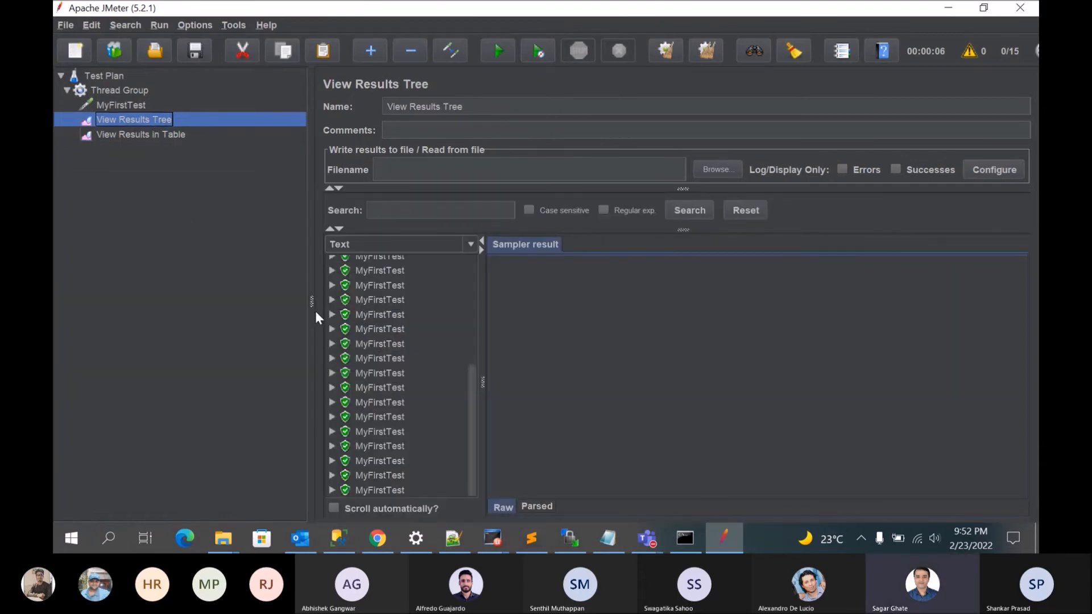
pyautogui.moveTo(473, 390); pyautogui.dragTo(474, 281)
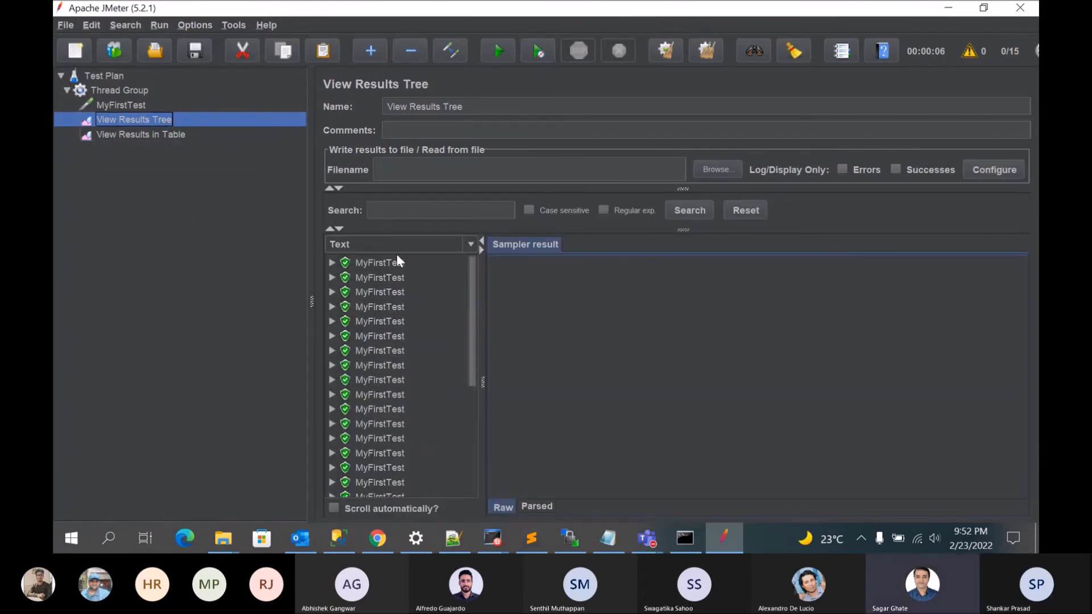
# Step: Inspect the first MyFirstTest sample's result, request and response data, and check its sub-samples MyFirstTest-0 and MyFirstTest-1
pyautogui.click(370, 262)
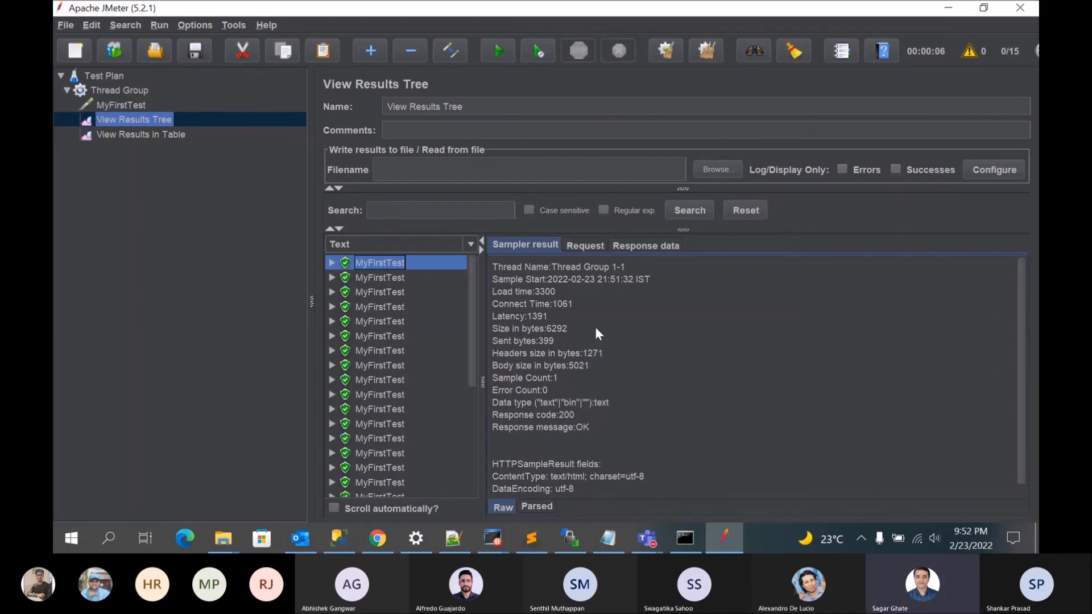
pyautogui.click(583, 247)
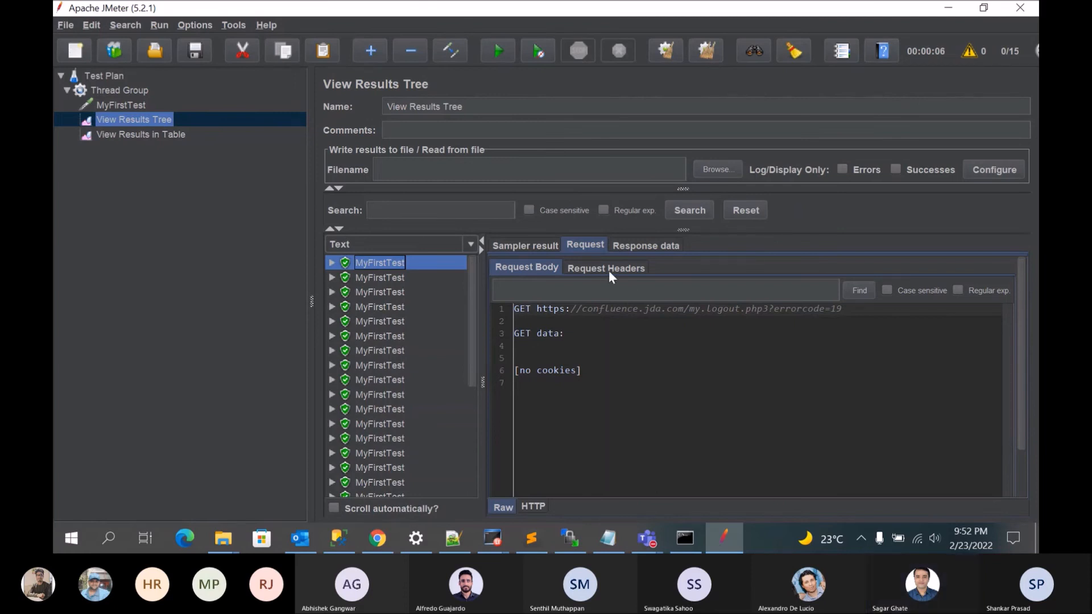
pyautogui.click(631, 245)
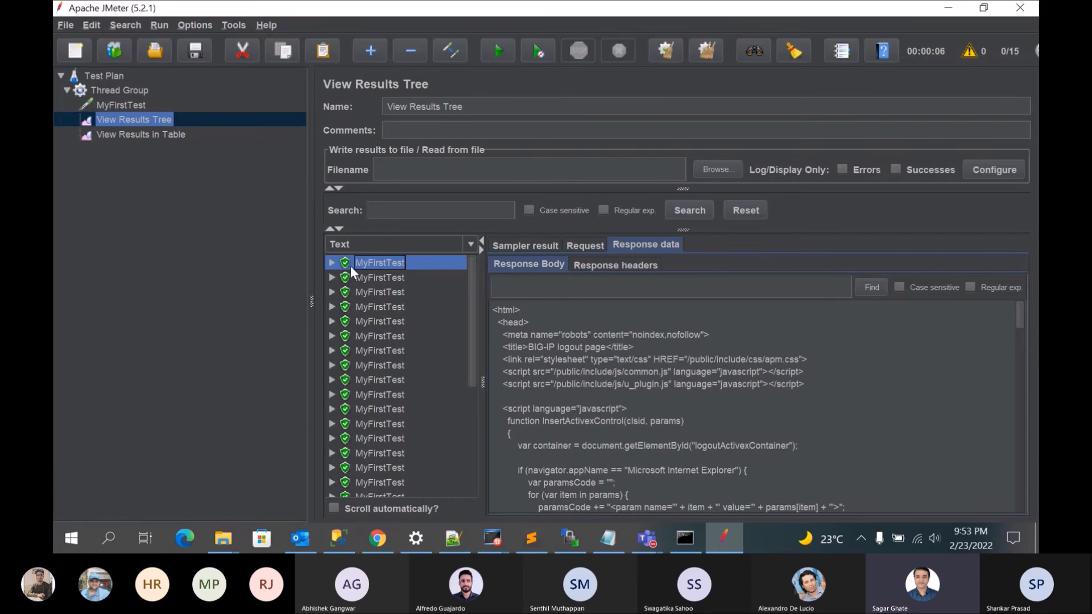
pyautogui.click(331, 263)
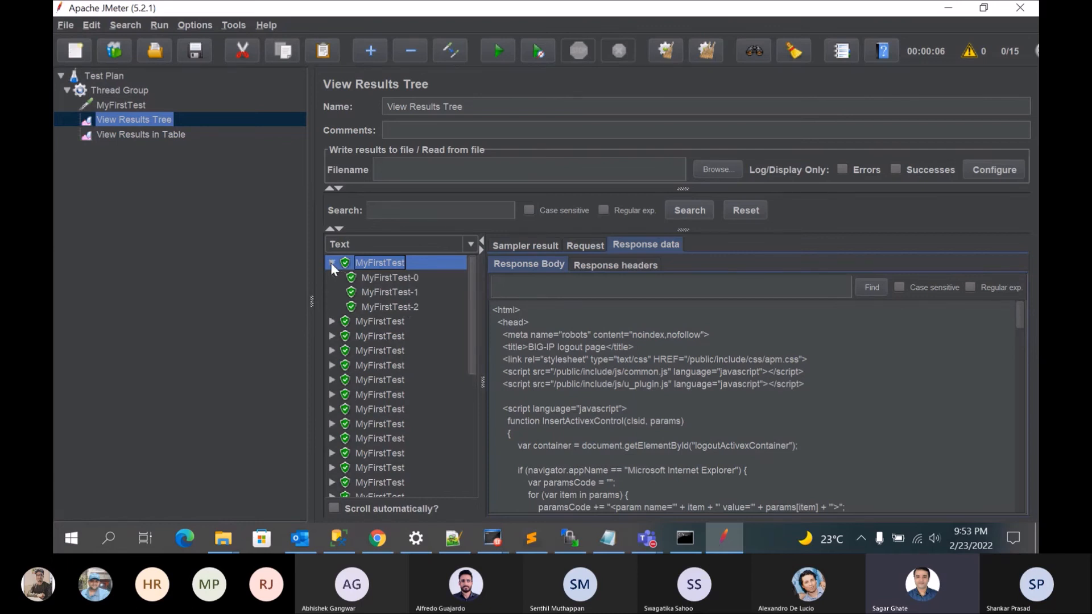
pyautogui.click(391, 277)
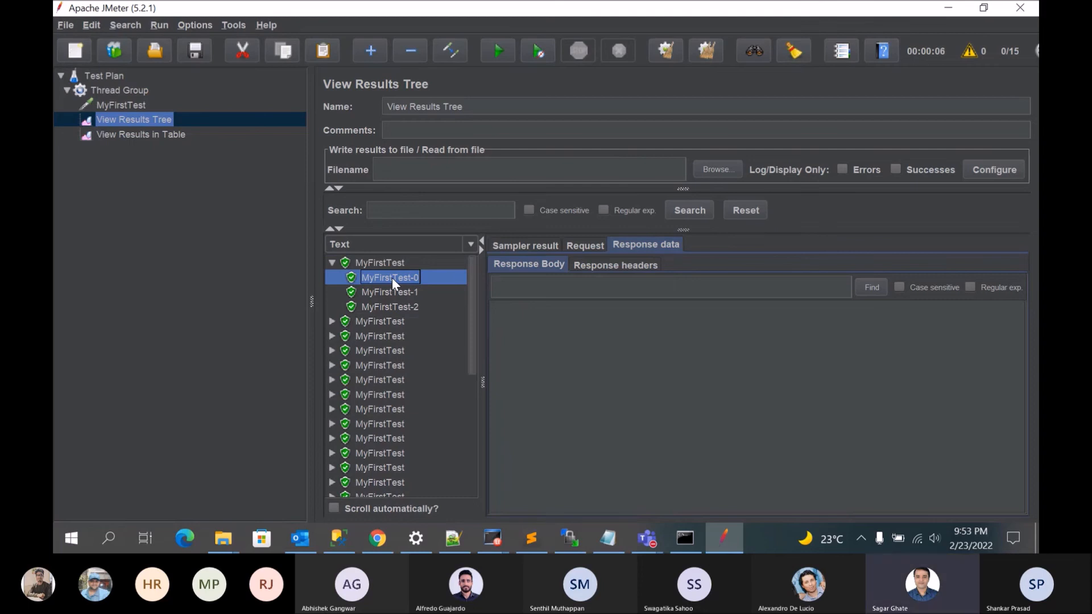
pyautogui.click(402, 290)
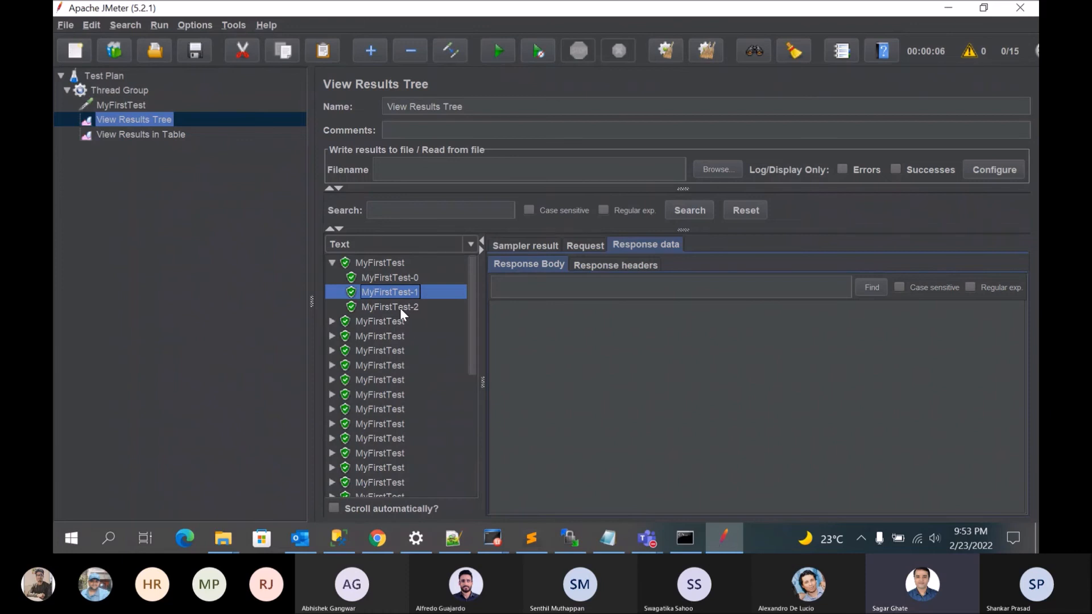
pyautogui.click(528, 245)
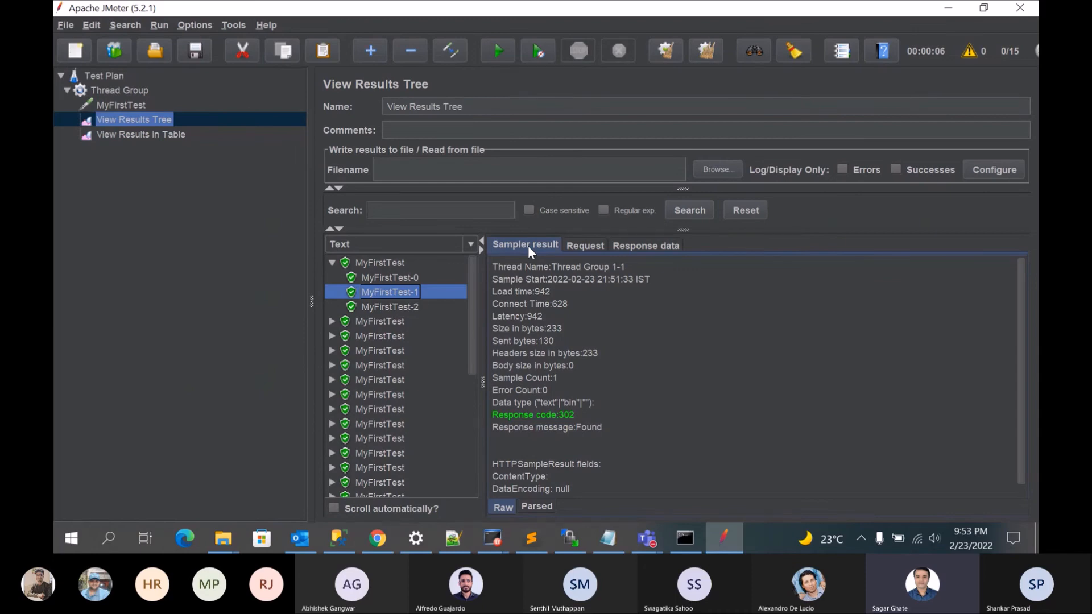
# Step: Show the View Results in Table listener and widen its pane to read the full thread names and column headings
pyautogui.click(166, 135)
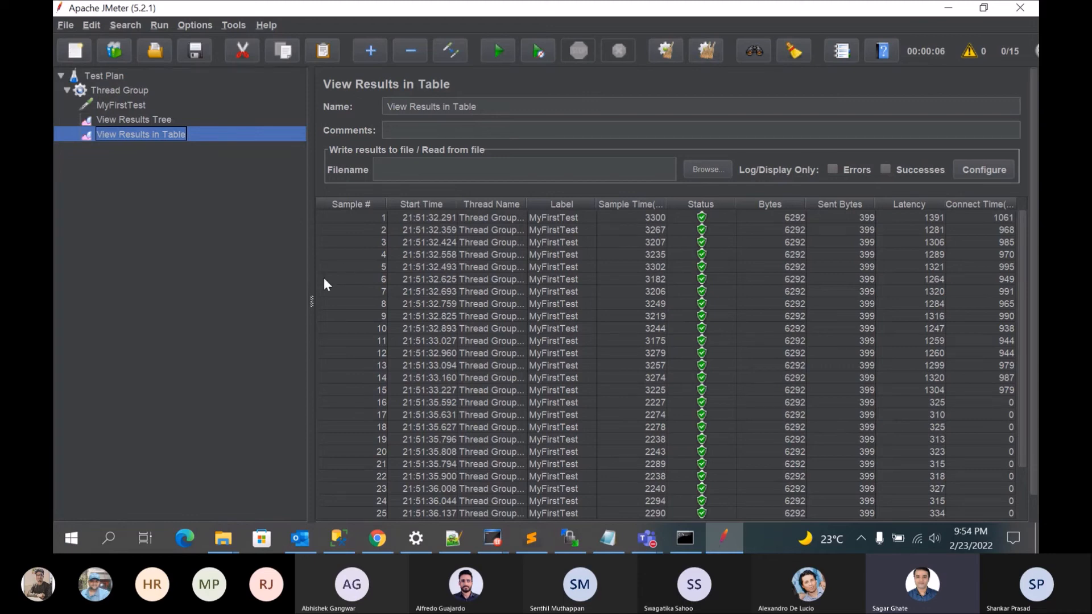
pyautogui.moveTo(313, 296); pyautogui.dragTo(173, 294)
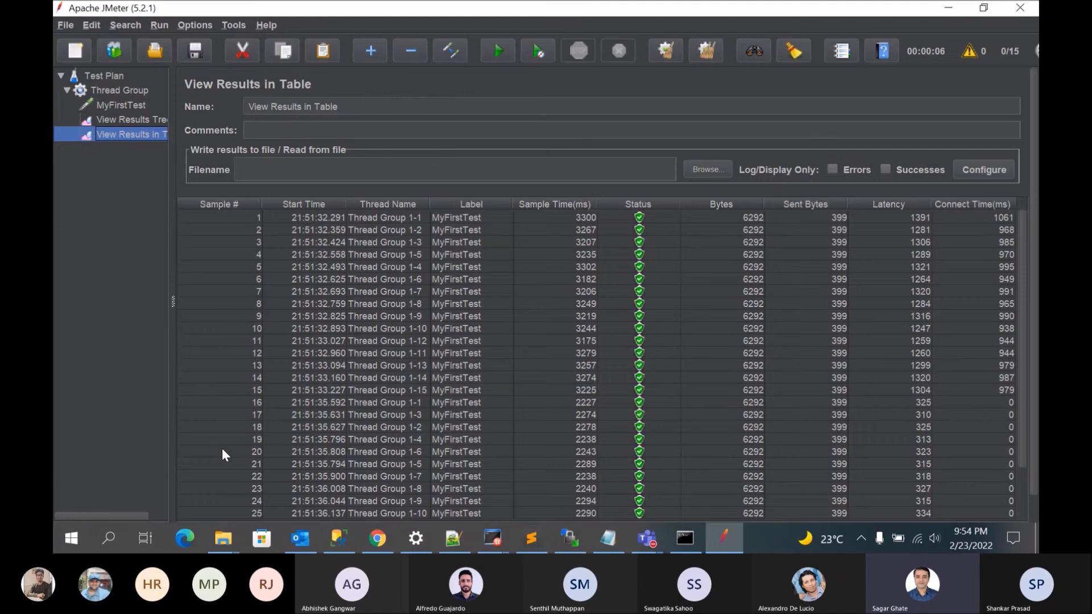
pyautogui.moveTo(659, 549)
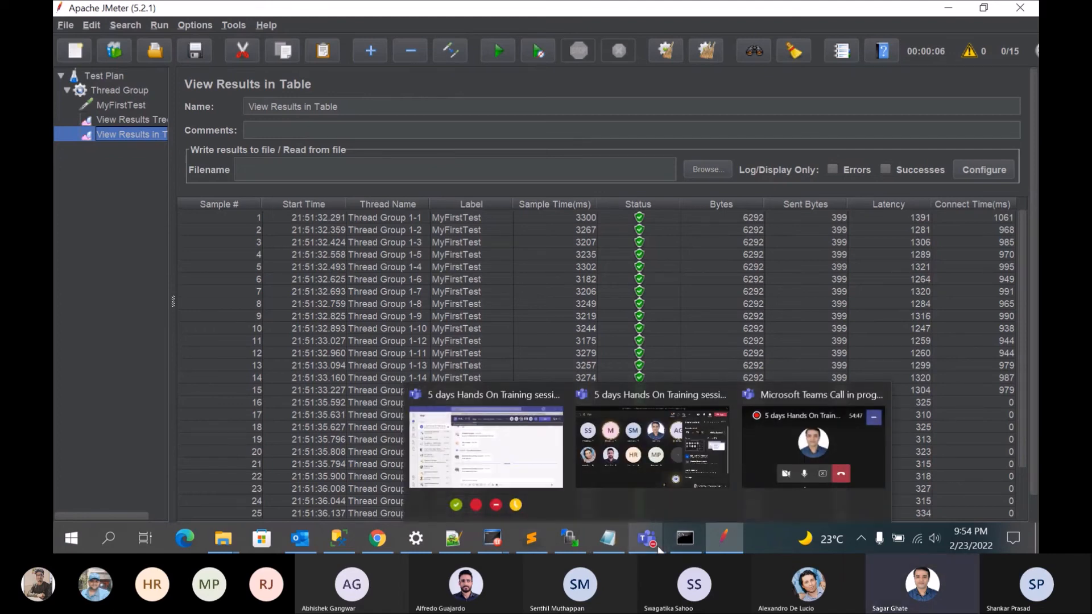
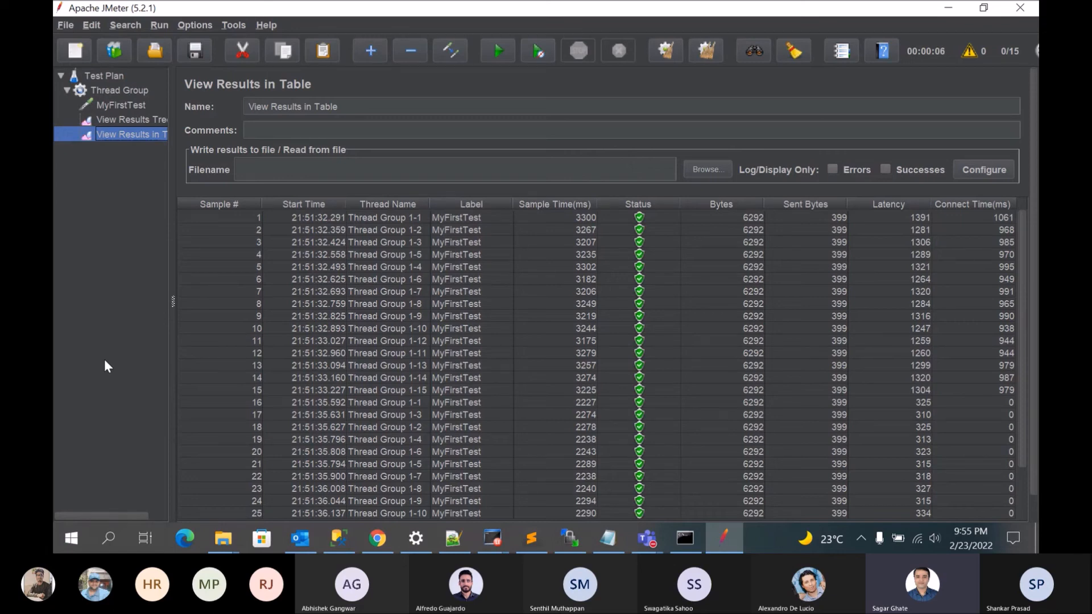
# Step: Widen the test plan tree to show full element names and add an HTTP Request sampler to the Thread Group
pyautogui.moveTo(1021, 400); pyautogui.dragTo(1014, 490)
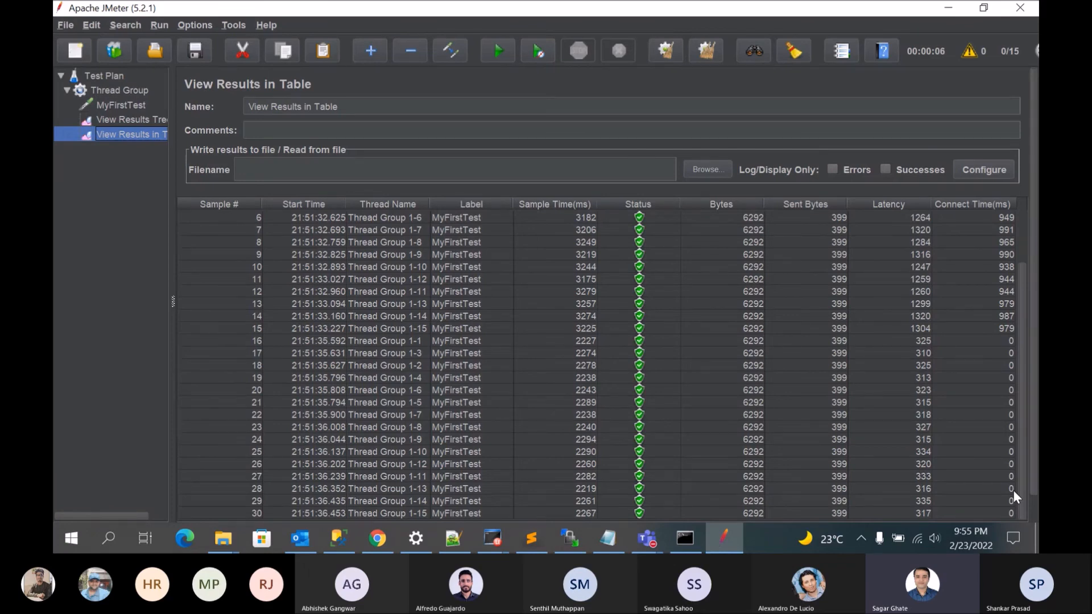
pyautogui.moveTo(176, 117); pyautogui.dragTo(260, 120)
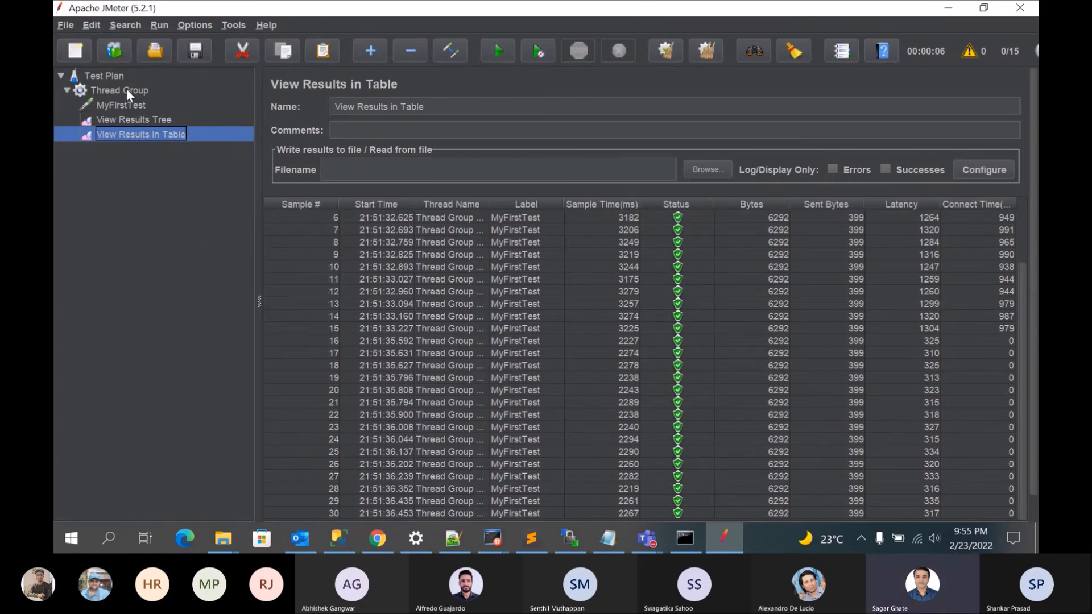
pyautogui.click(126, 89)
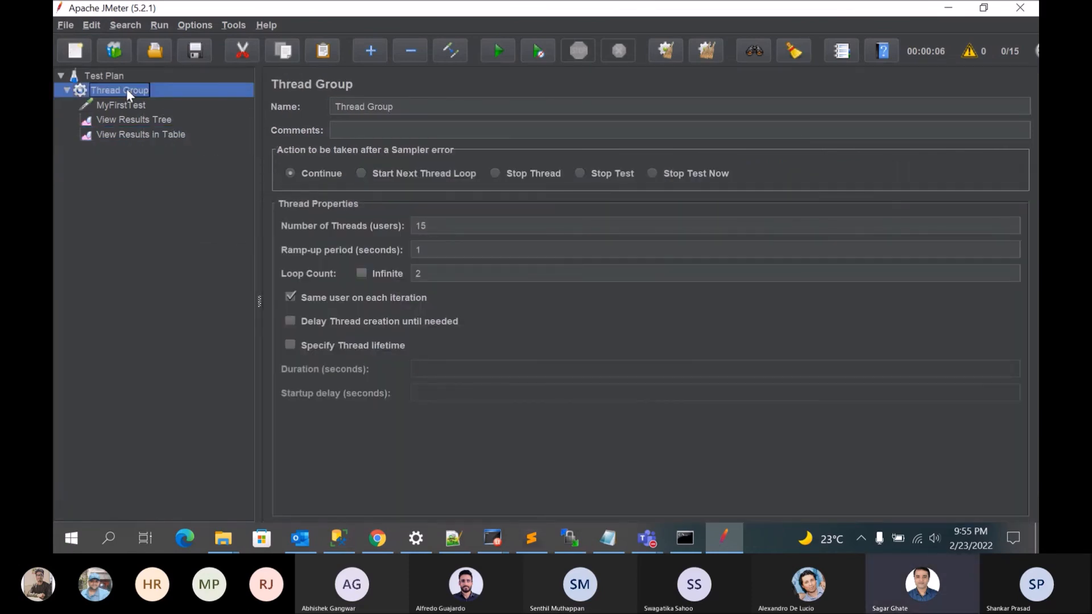
pyautogui.rightClick(126, 89)
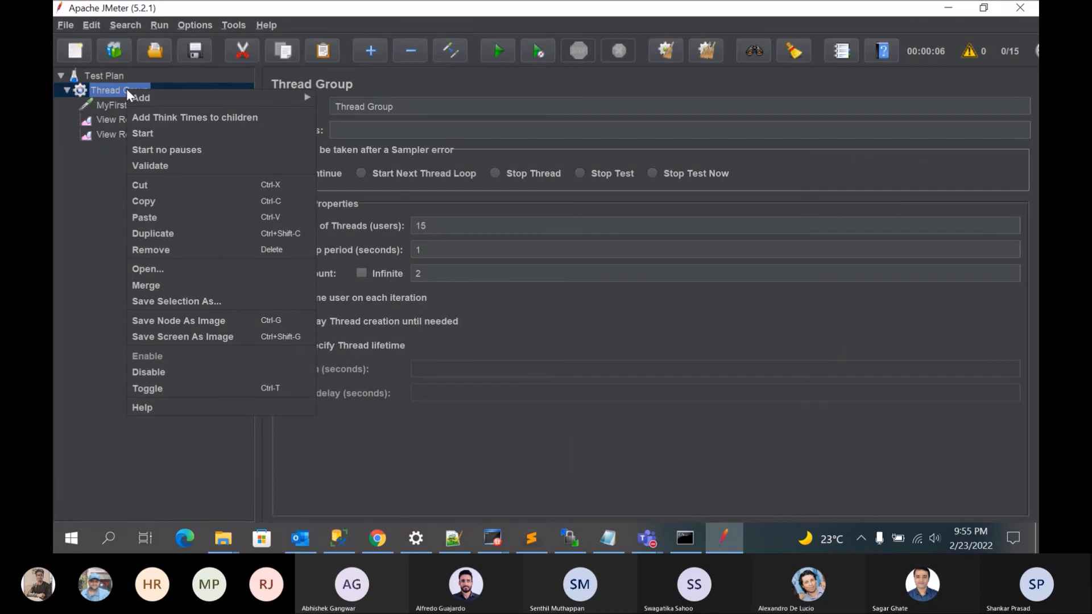
pyautogui.moveTo(277, 99)
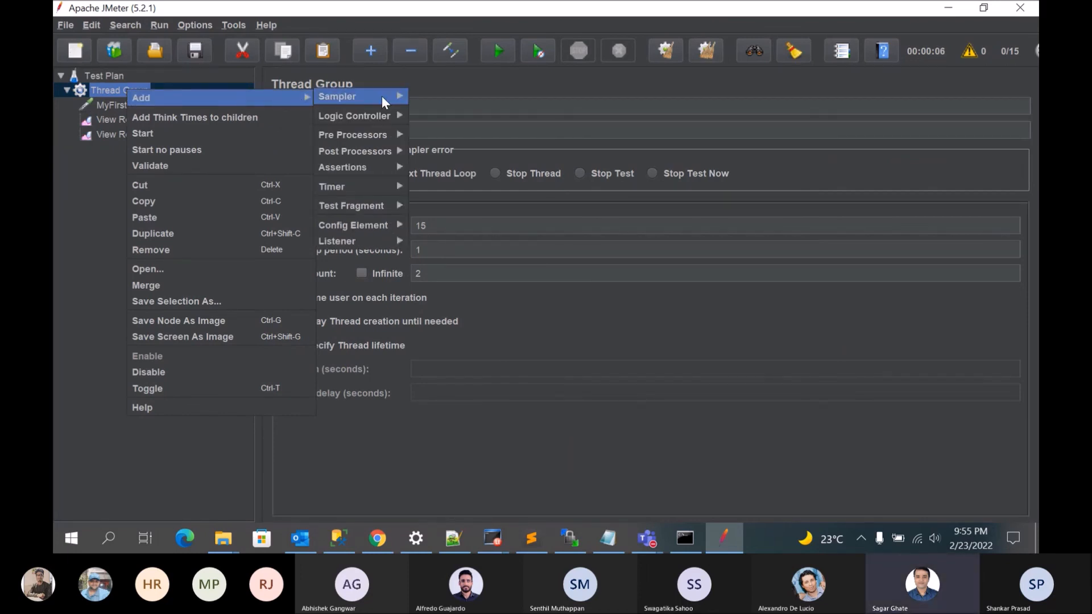
pyautogui.moveTo(388, 96)
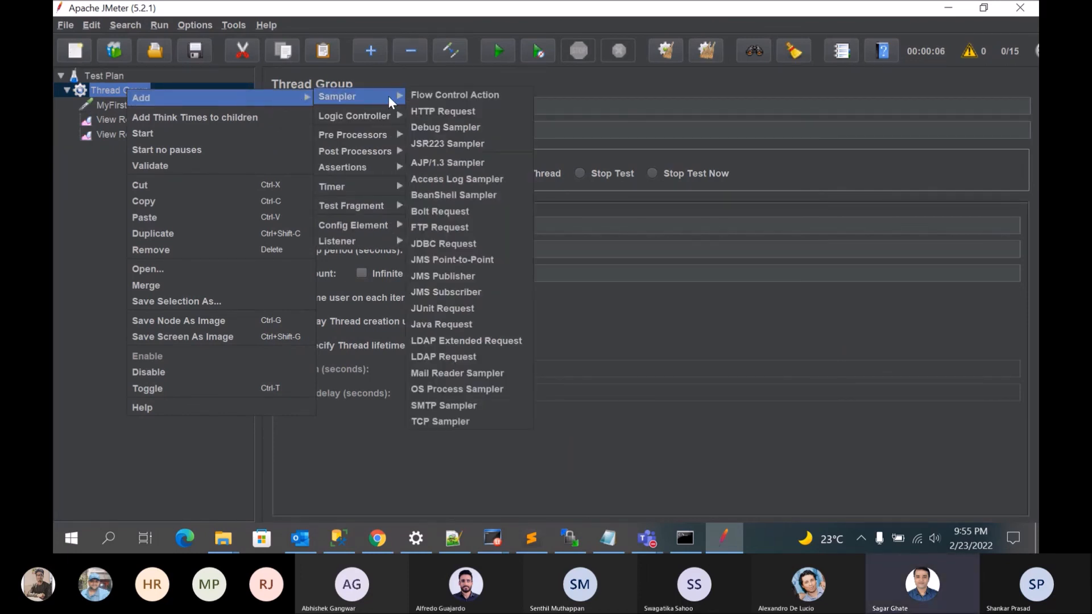
pyautogui.click(448, 113)
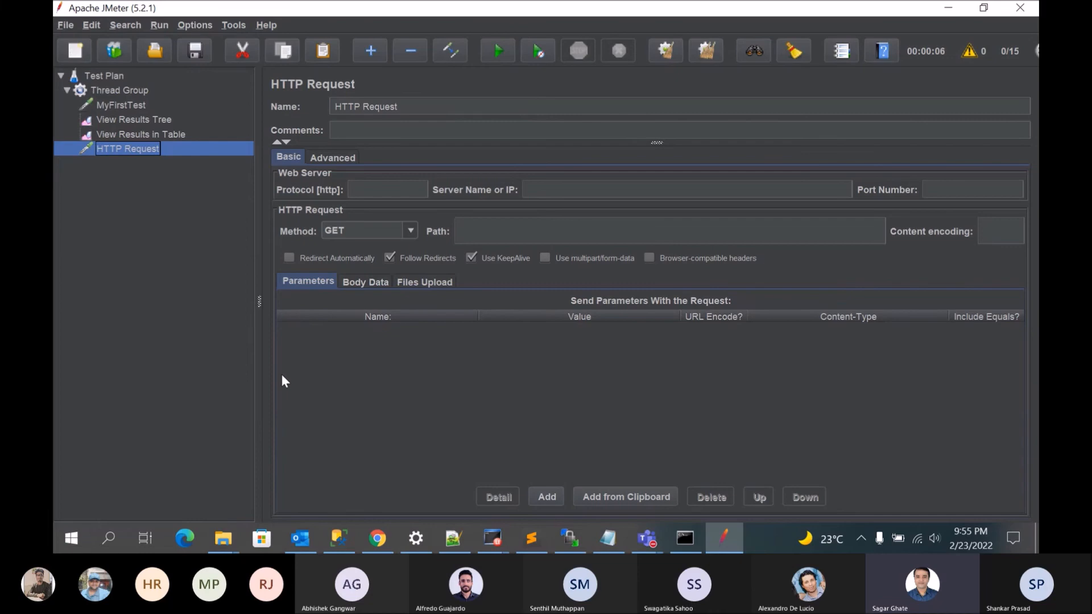
pyautogui.click(377, 539)
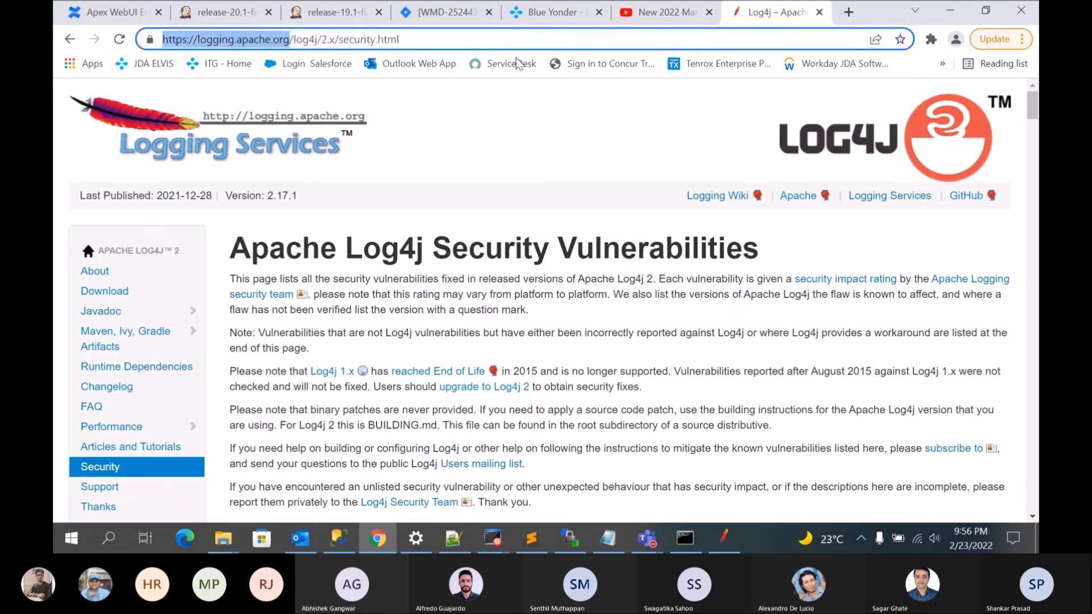
pyautogui.hotkey('alt', 'Tab')
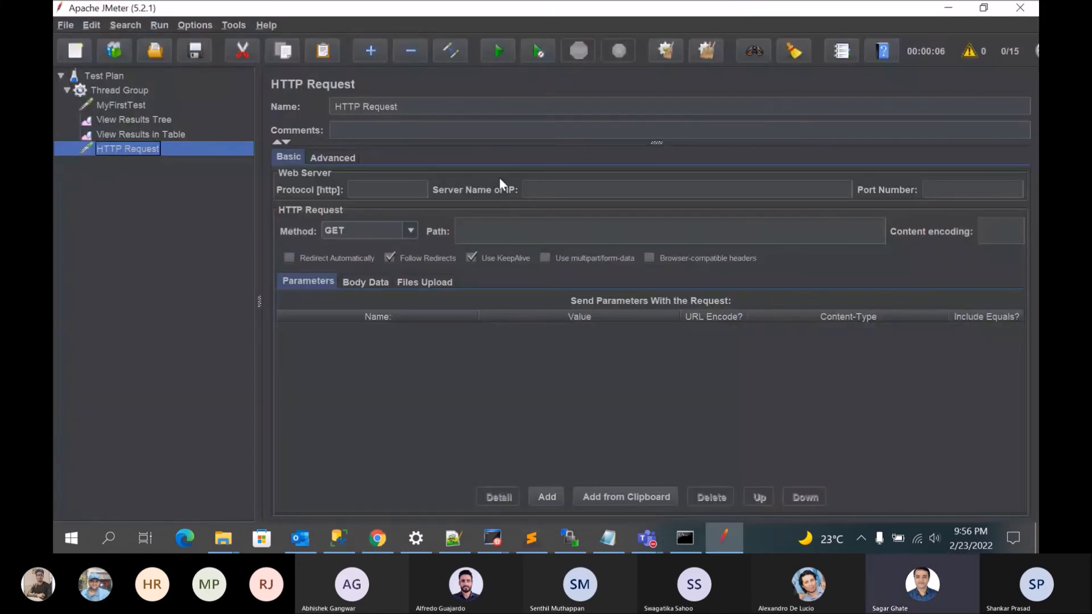
pyautogui.click(574, 197)
pyautogui.write('https://logging.apache.org/')
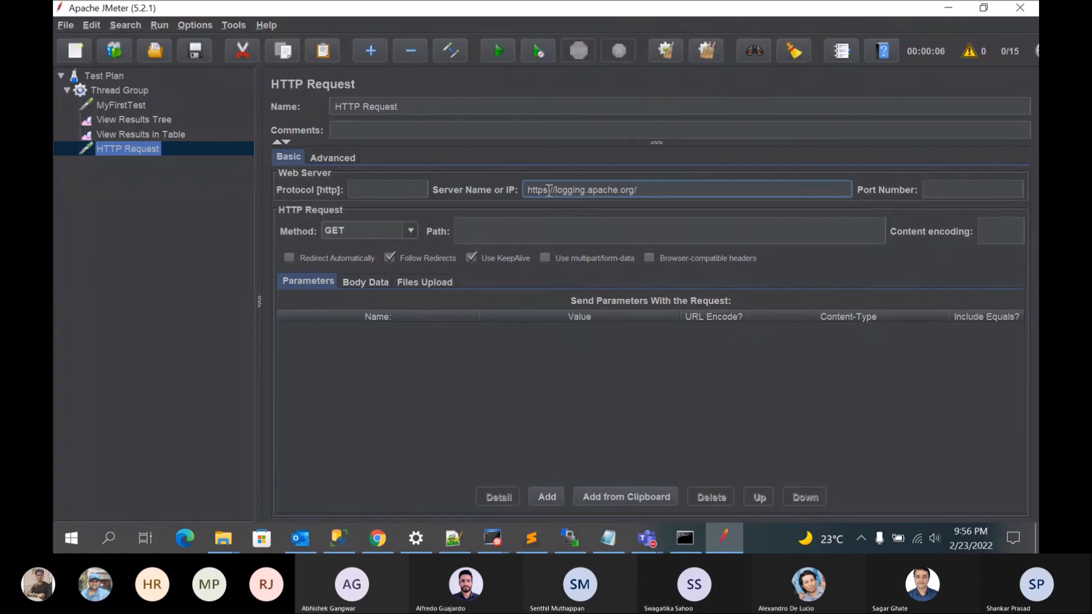
# Step: Move https from the server name into the protocol and trim the server name to logging.apache.org
pyautogui.moveTo(547, 190); pyautogui.dragTo(517, 189)
pyautogui.hotkey('ctrl', 'x')
pyautogui.click(365, 197)
pyautogui.hotkey('ctrl', 'v')
pyautogui.click(524, 190)
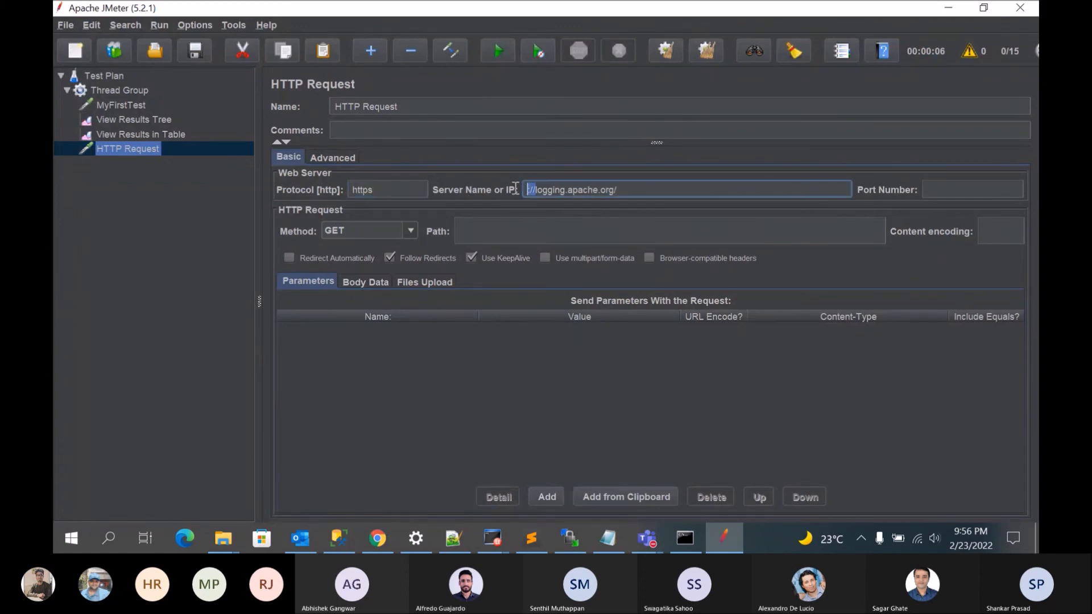
pyautogui.press('Delete')
pyautogui.click(633, 190)
pyautogui.press('BackSpace')
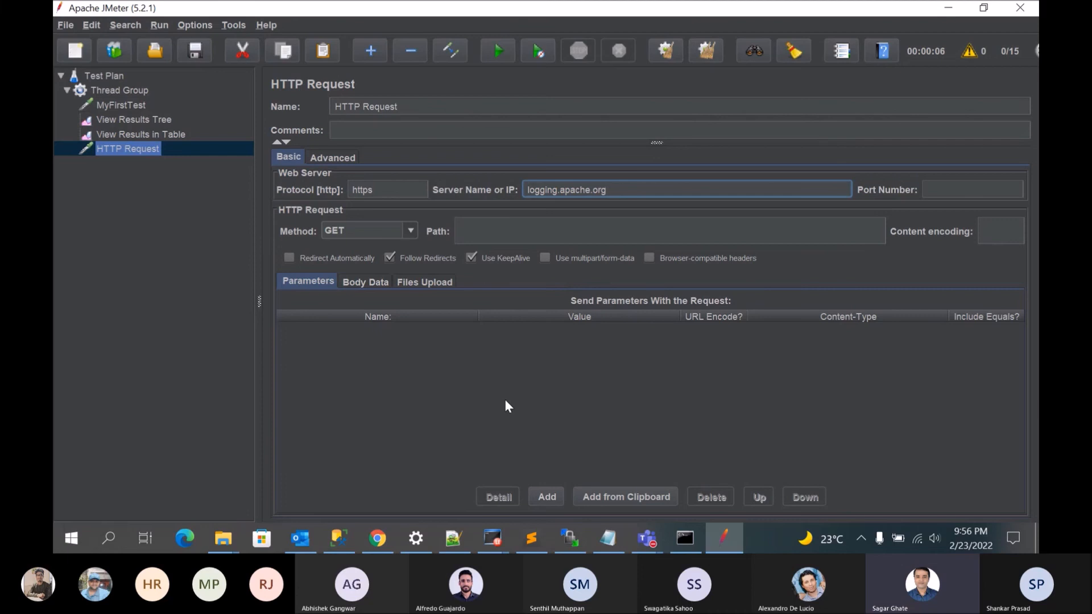
# Step: Rename the new HTTP Request sampler as ApacheLogger
pyautogui.click(405, 106)
pyautogui.moveTo(405, 107); pyautogui.dragTo(342, 112)
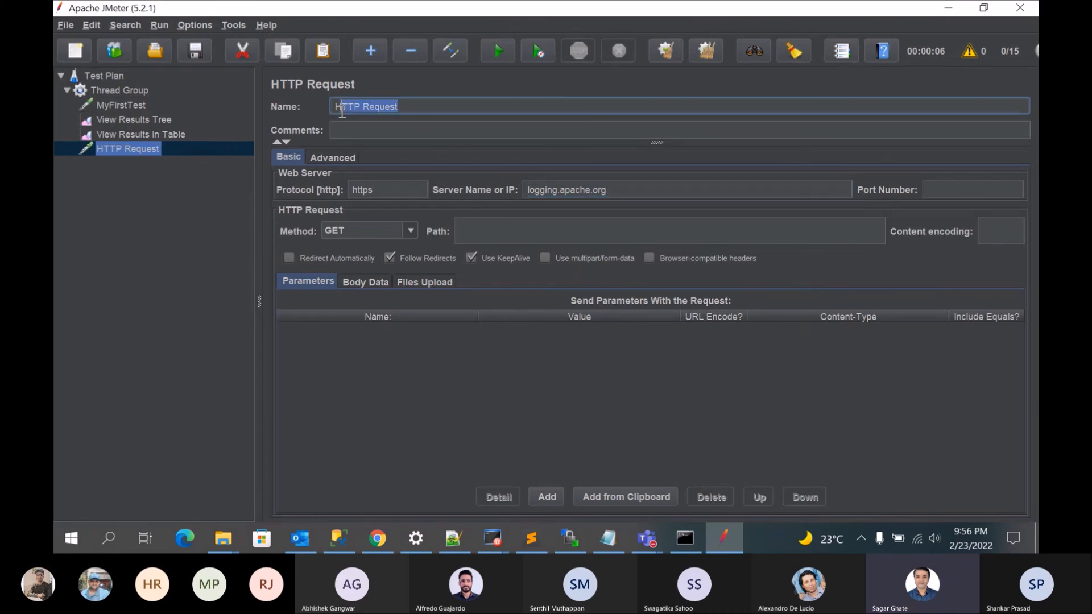
pyautogui.press('BackSpace')
pyautogui.press('BackSpace')
pyautogui.write('ApacheLoggerETs')
pyautogui.press('BackSpace')
pyautogui.press('BackSpace')
pyautogui.press('BackSpace')
pyautogui.click(174, 248)
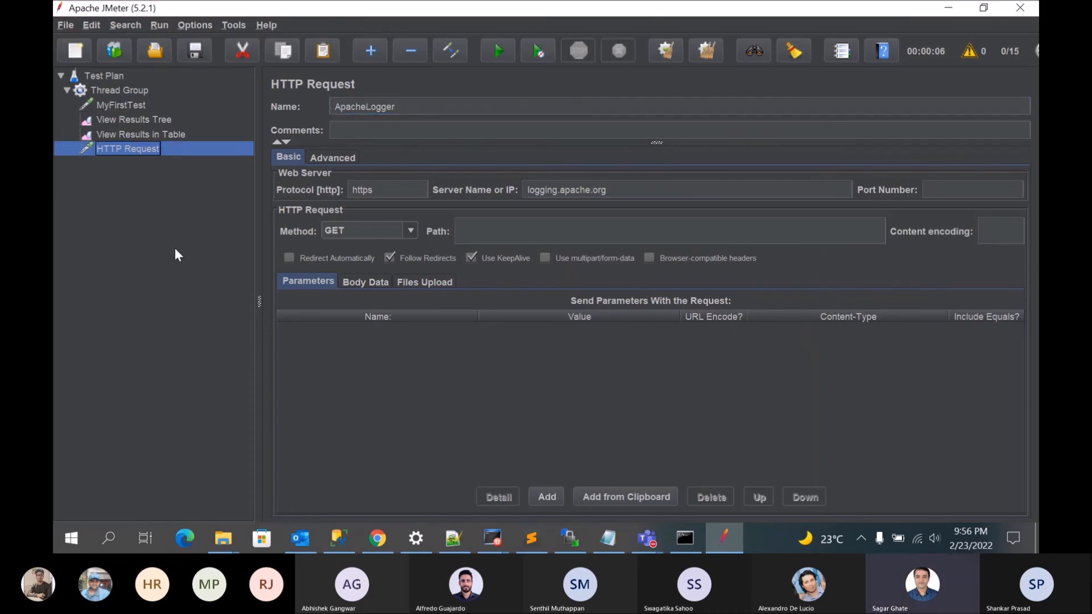
# Step: Rename the MyFirstTest sampler as Confluence
pyautogui.rightClick(139, 147)
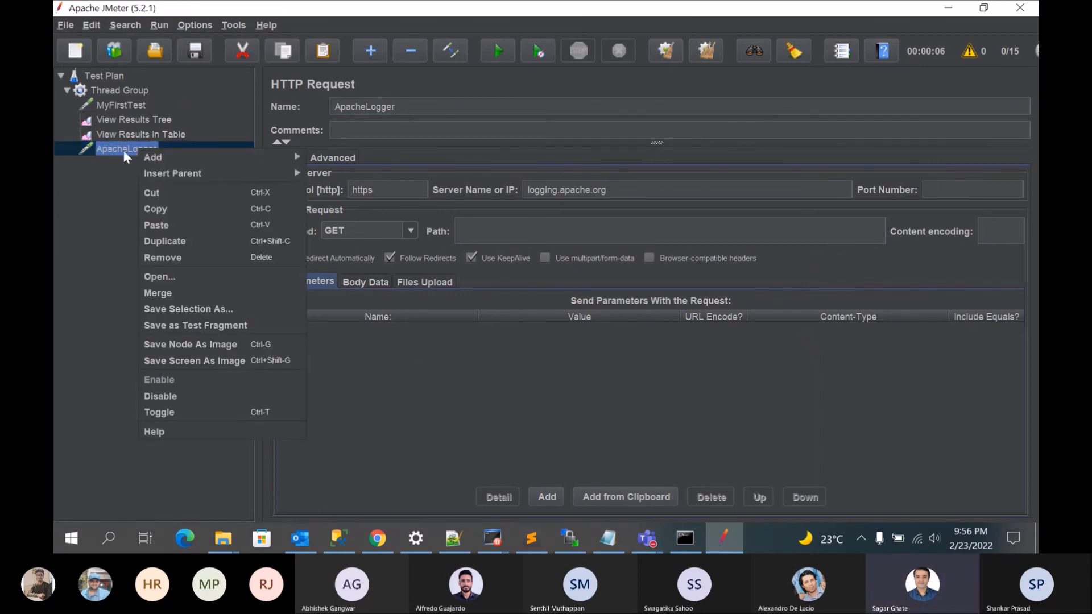
pyautogui.click(119, 104)
pyautogui.rightClick(120, 104)
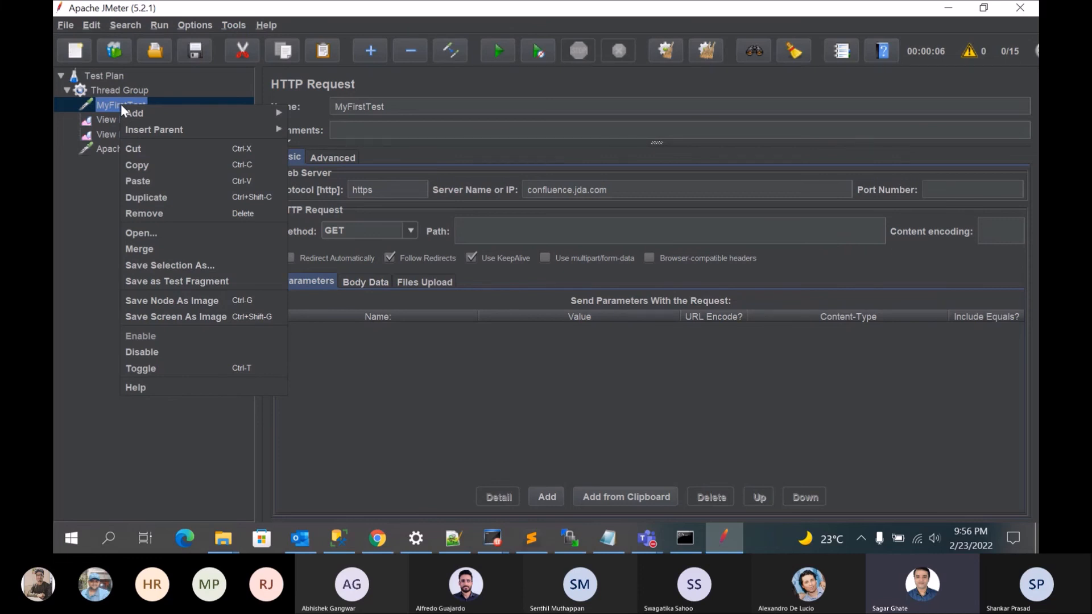
pyautogui.moveTo(146, 127)
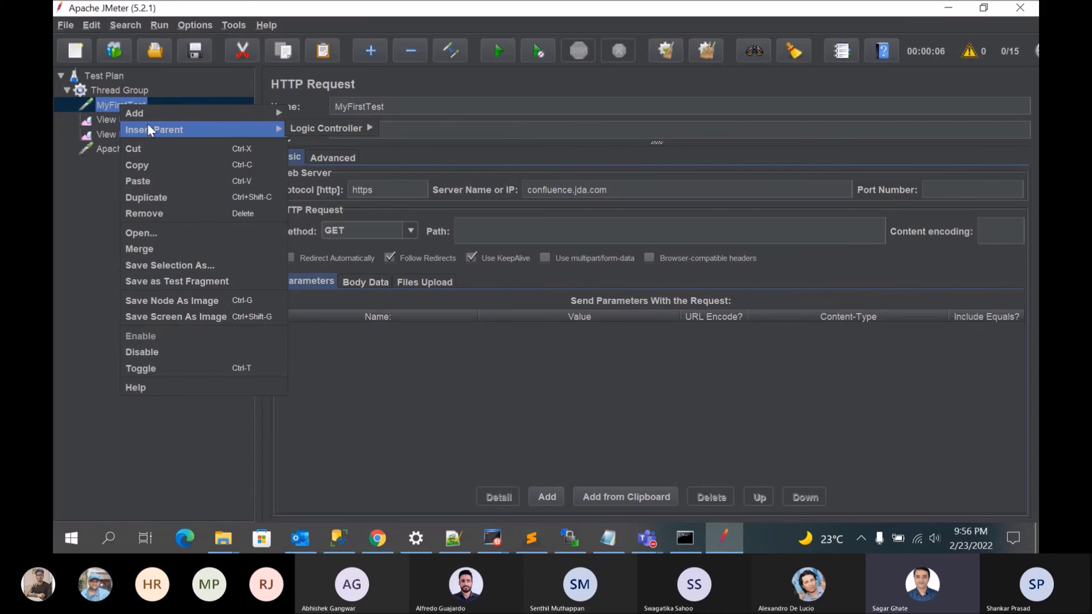
pyautogui.moveTo(363, 107)
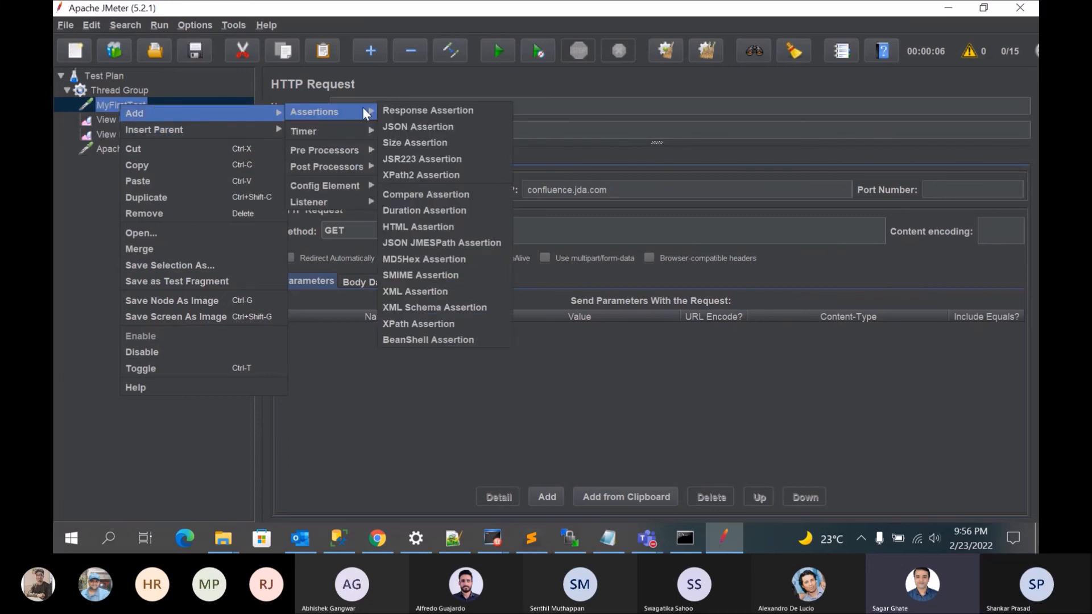
pyautogui.click(518, 101)
pyautogui.moveTo(395, 107); pyautogui.dragTo(328, 110)
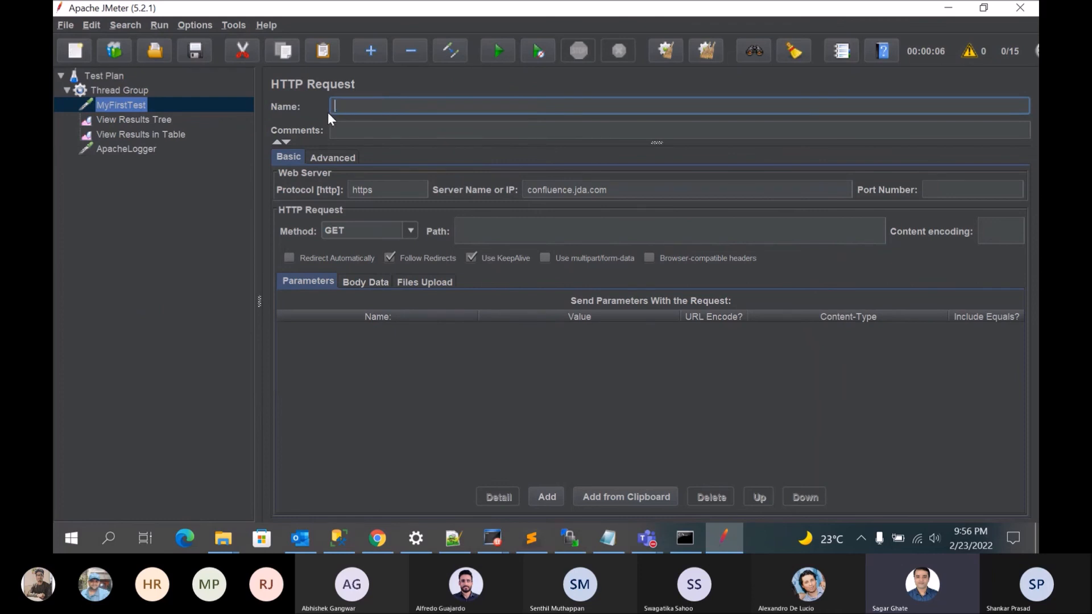
pyautogui.write('Conf')
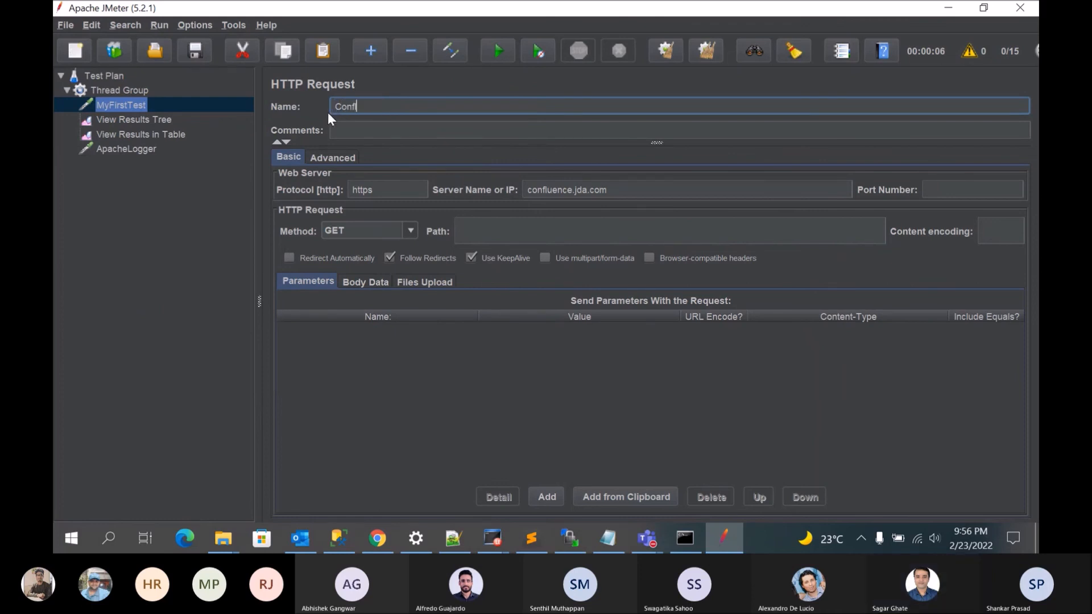
pyautogui.write('luence')
pyautogui.click(190, 253)
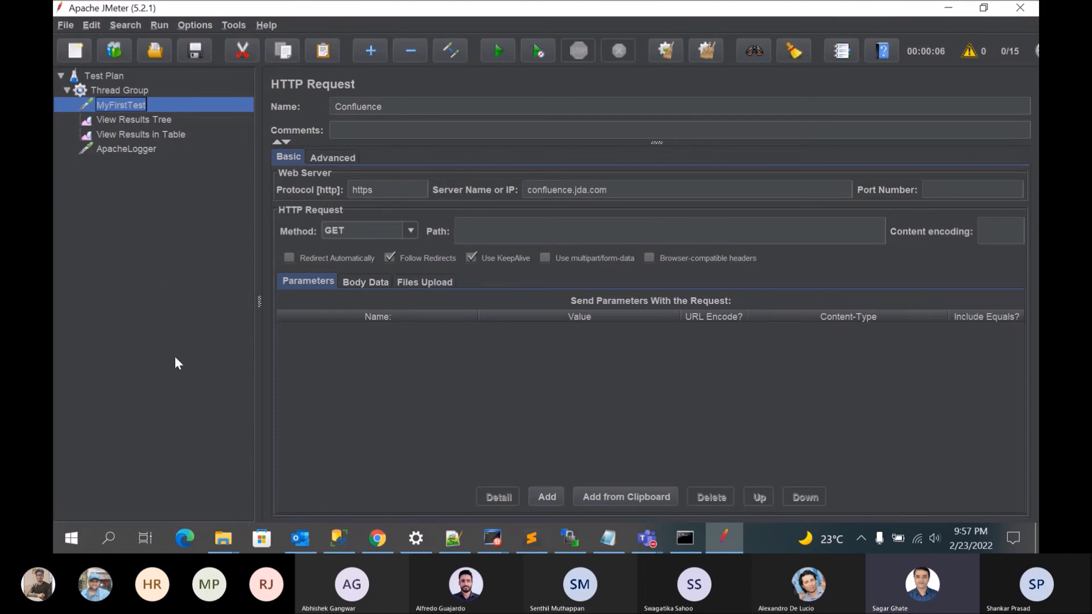
# Step: Set the Thread Group's ramp-up period to 2 seconds and its number of threads to 100
pyautogui.click(120, 91)
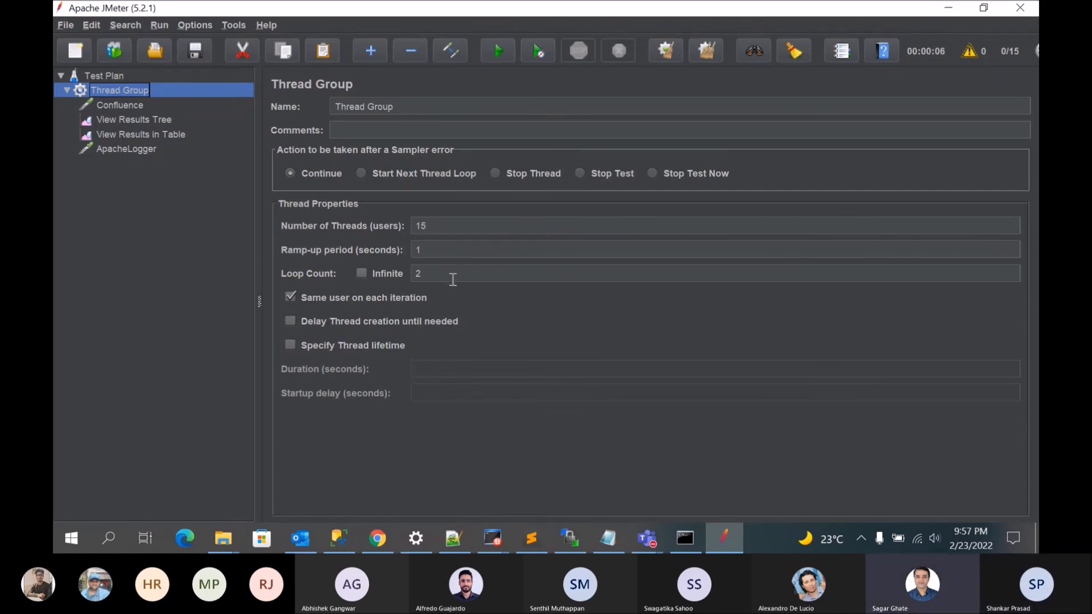
pyautogui.click(429, 248)
pyautogui.press('BackSpace')
pyautogui.write('2')
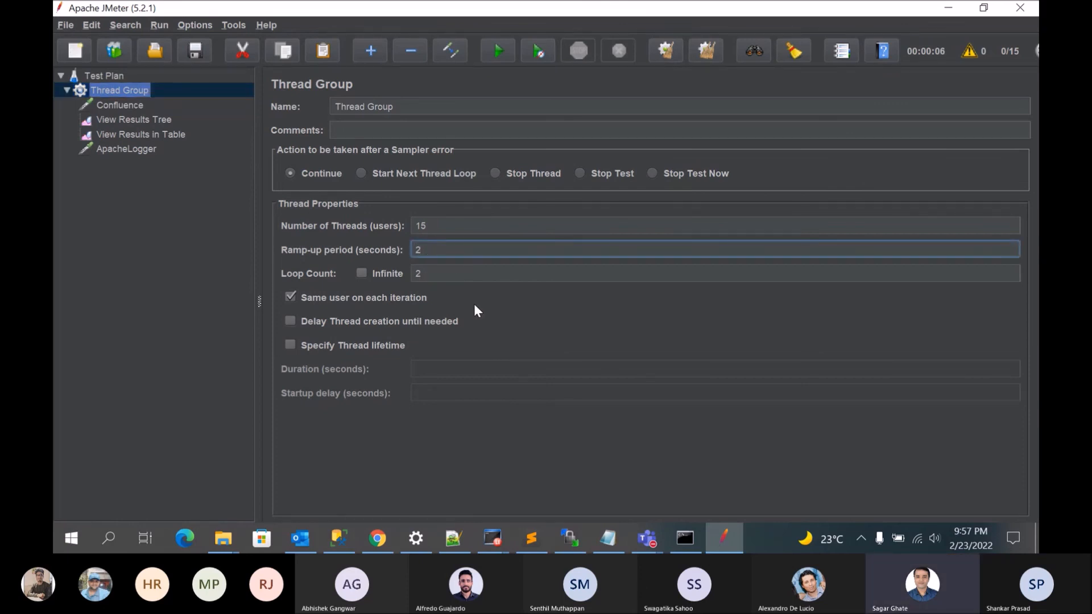
pyautogui.click(433, 226)
pyautogui.press('BackSpace')
pyautogui.write('00')
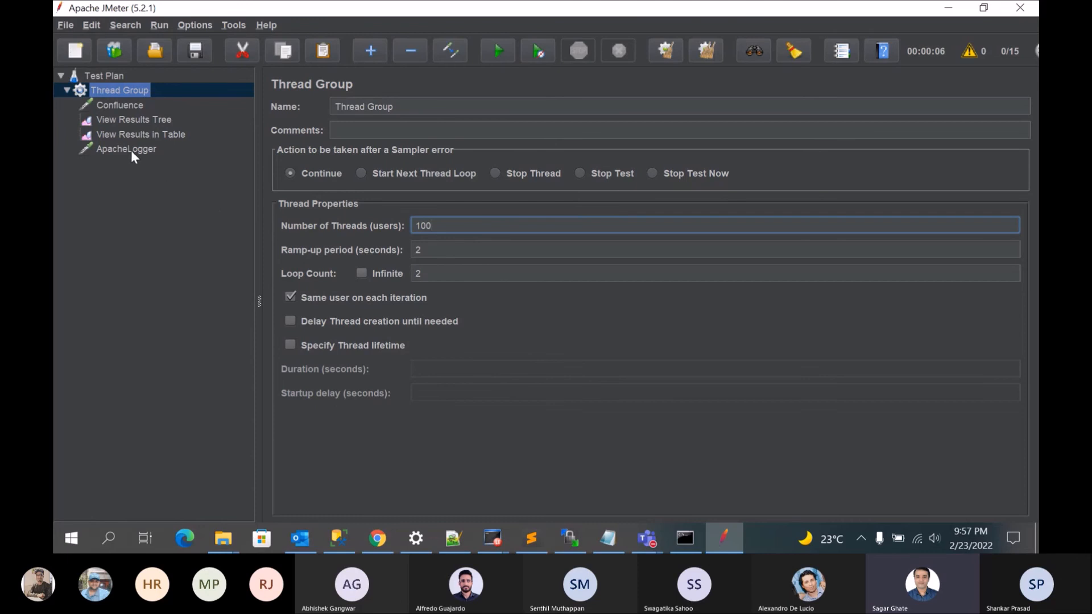
# Step: Add a Generate Summary Results listener to the Thread Group
pyautogui.rightClick(119, 88)
pyautogui.moveTo(208, 96)
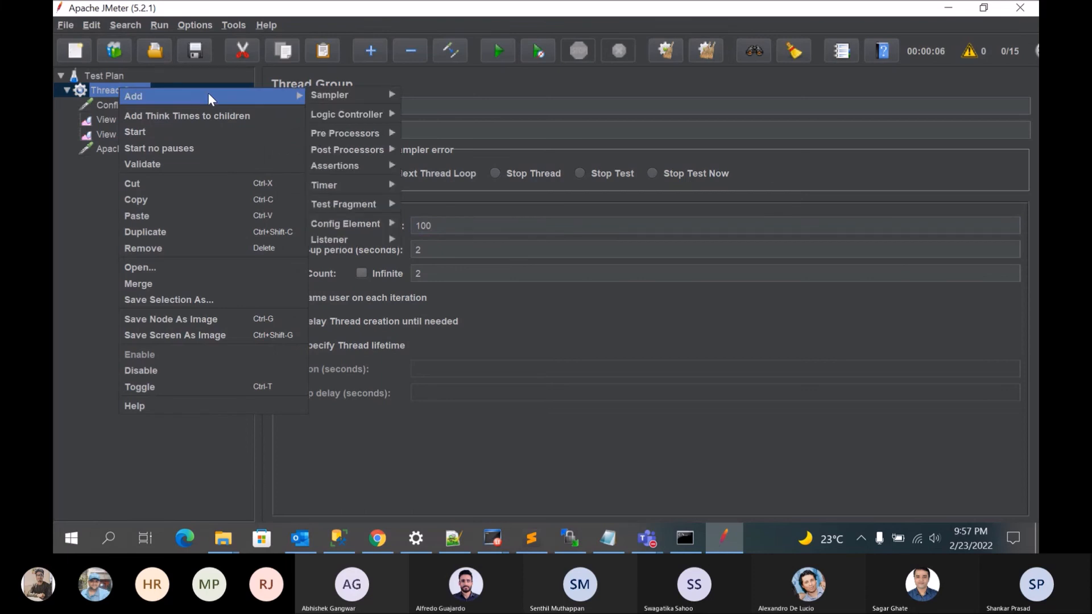
pyautogui.moveTo(390, 240)
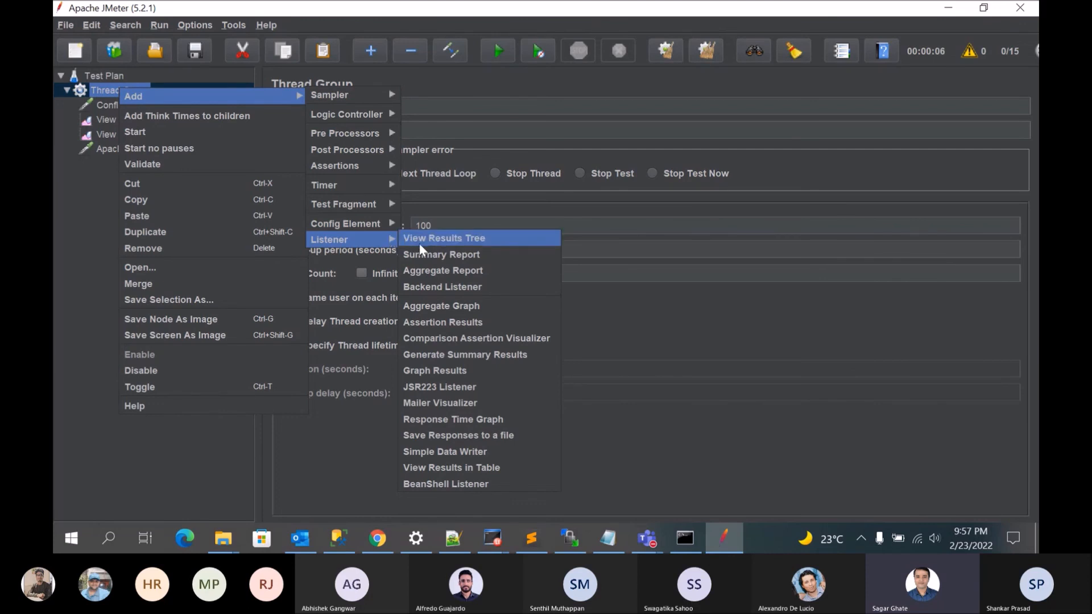
pyautogui.click(453, 351)
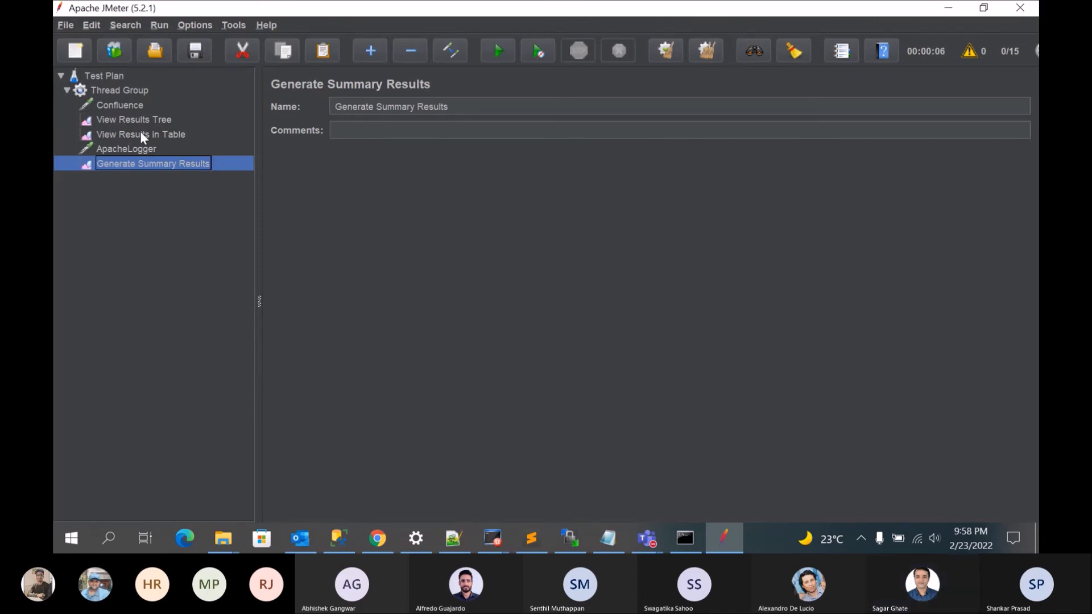
# Step: Run the 100-user test plan without saving it first
pyautogui.click(125, 93)
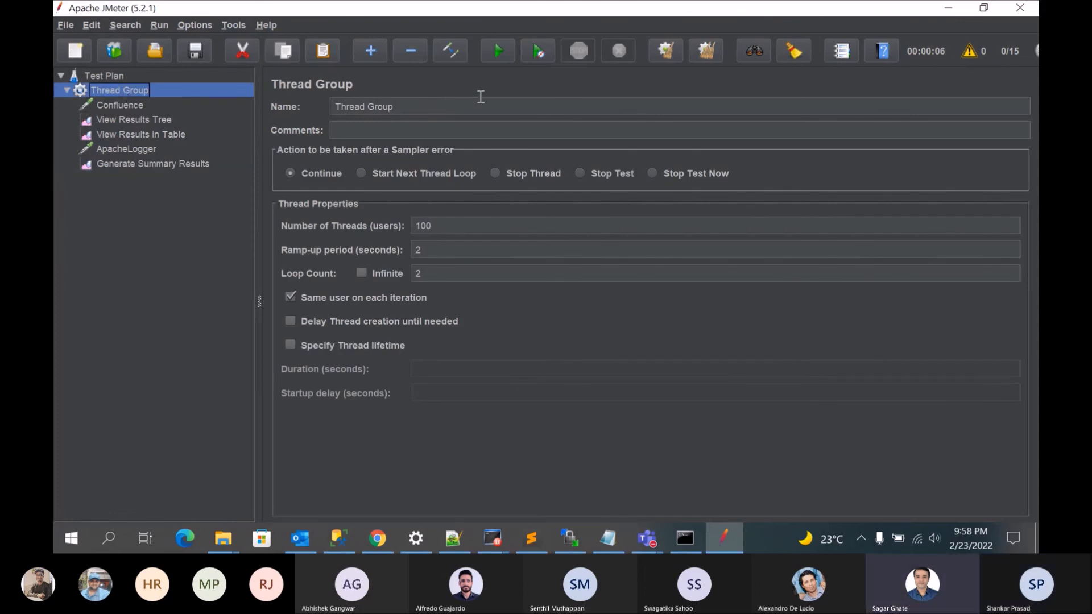
pyautogui.click(498, 55)
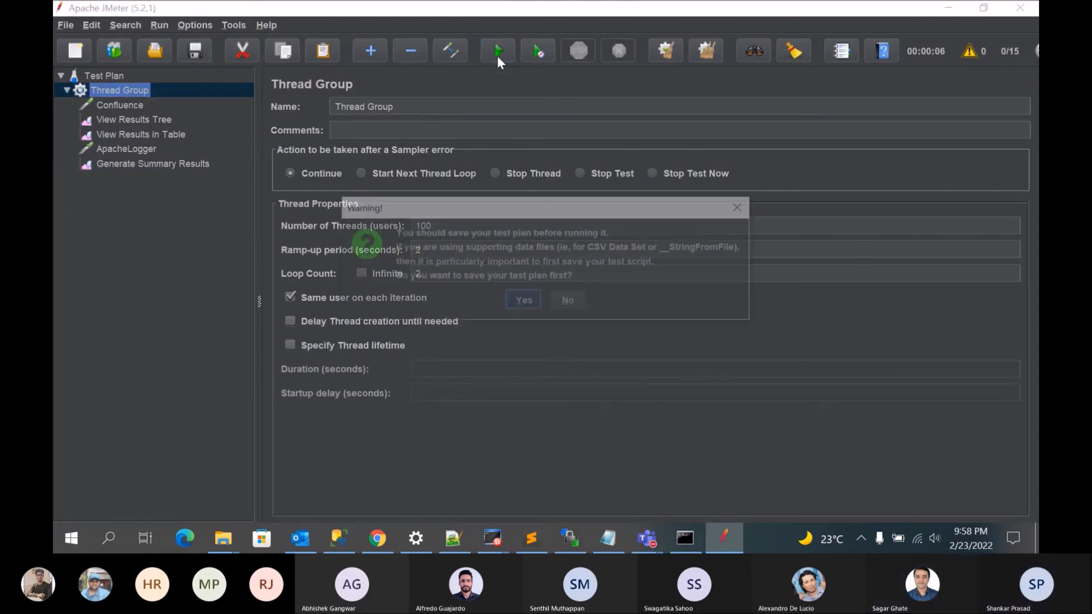
pyautogui.click(566, 304)
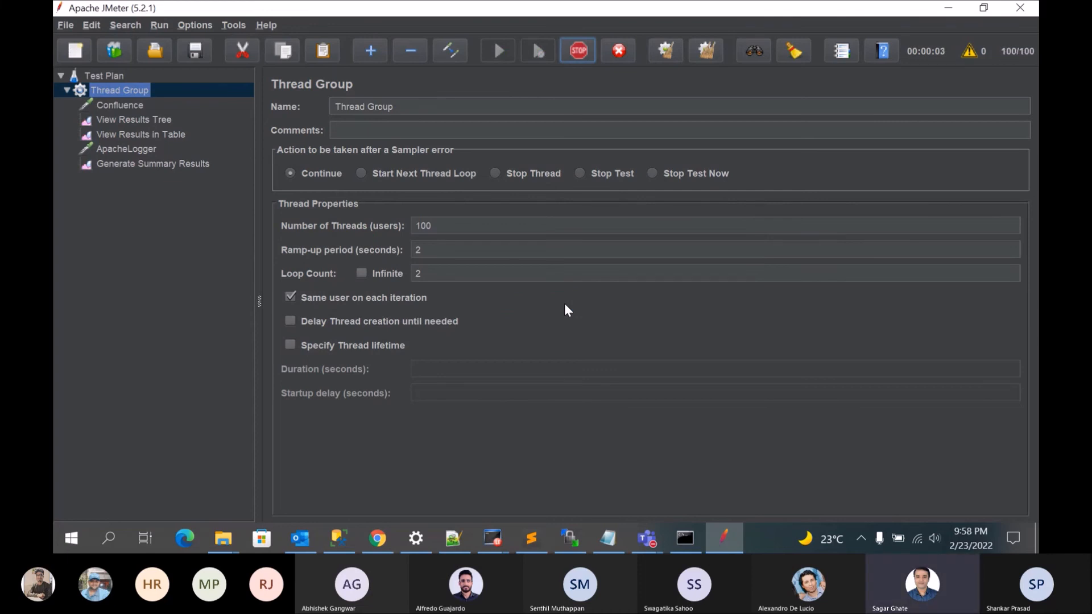
# Step: Review the new run's Confluence and ApacheLogger samples in the View Results in Table listener, widening its pane to read the full thread names
pyautogui.click(147, 134)
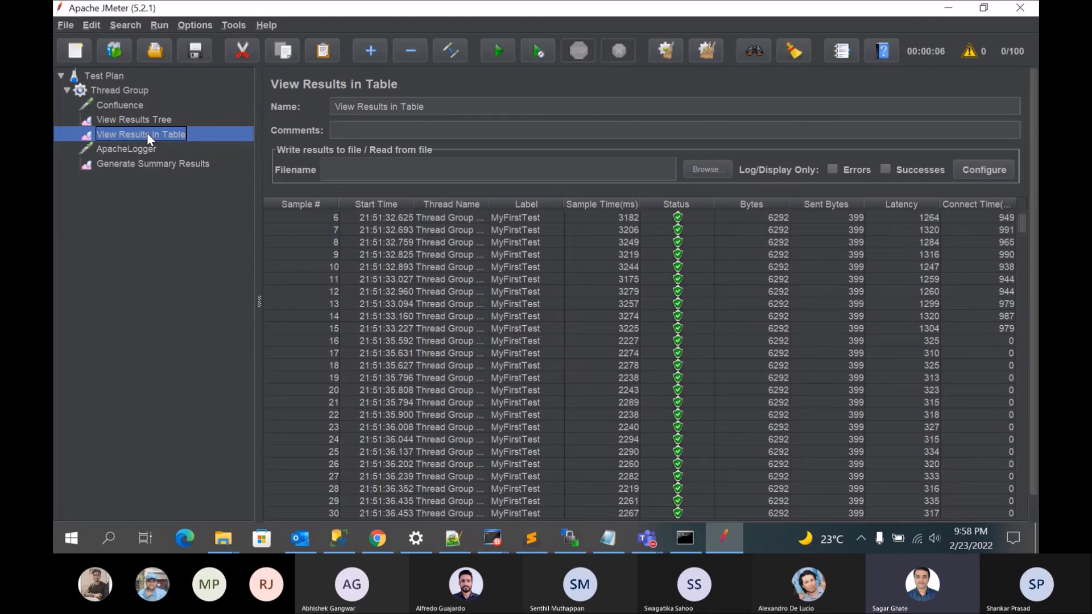
pyautogui.moveTo(1020, 224); pyautogui.dragTo(1020, 298)
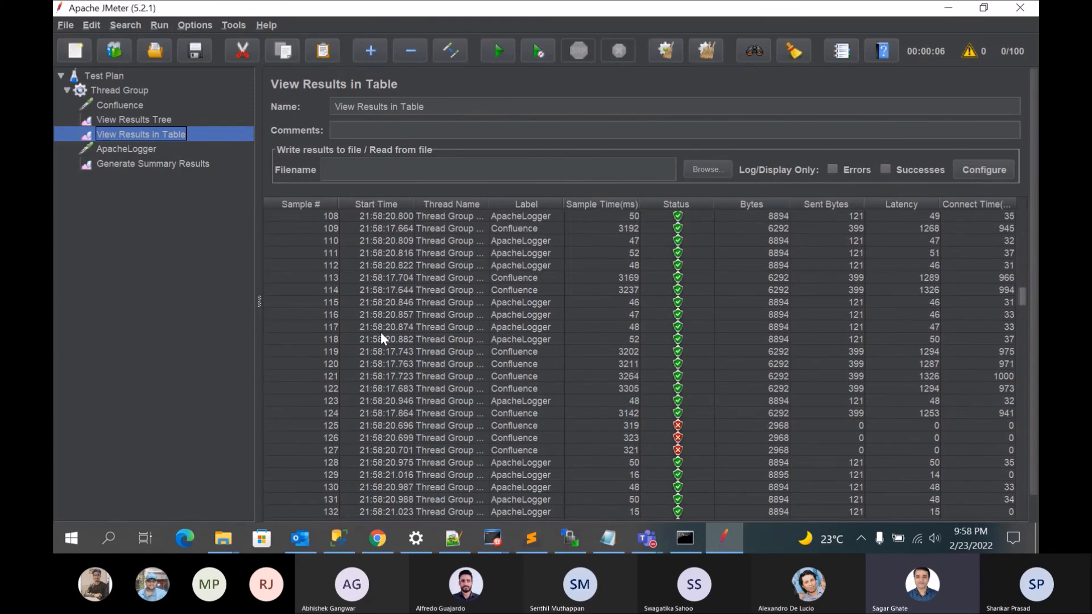
pyautogui.moveTo(258, 317); pyautogui.dragTo(148, 298)
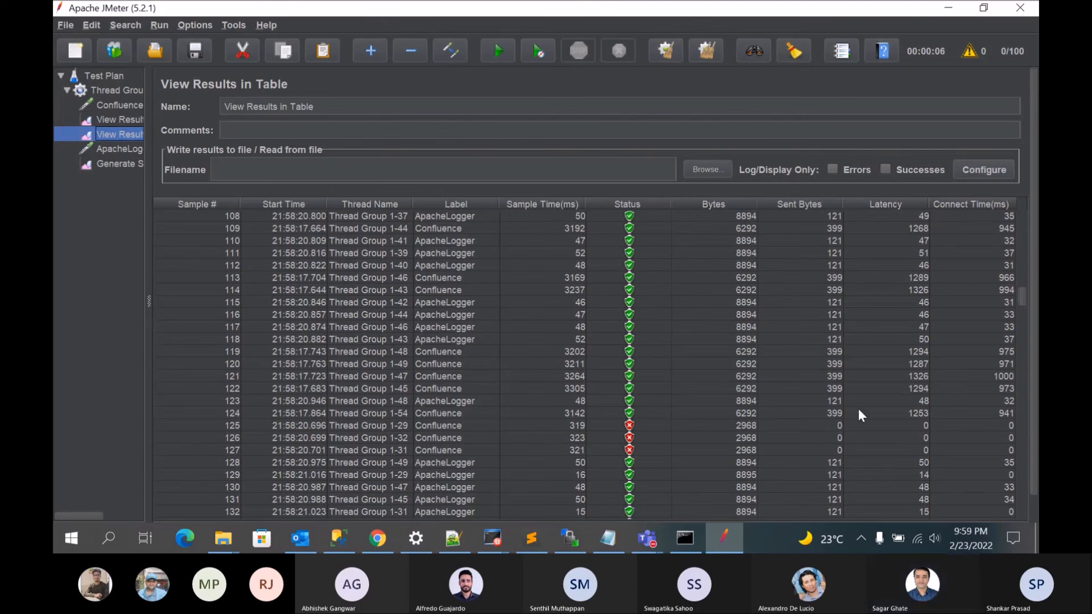
pyautogui.scroll(-2, 1021, 305)
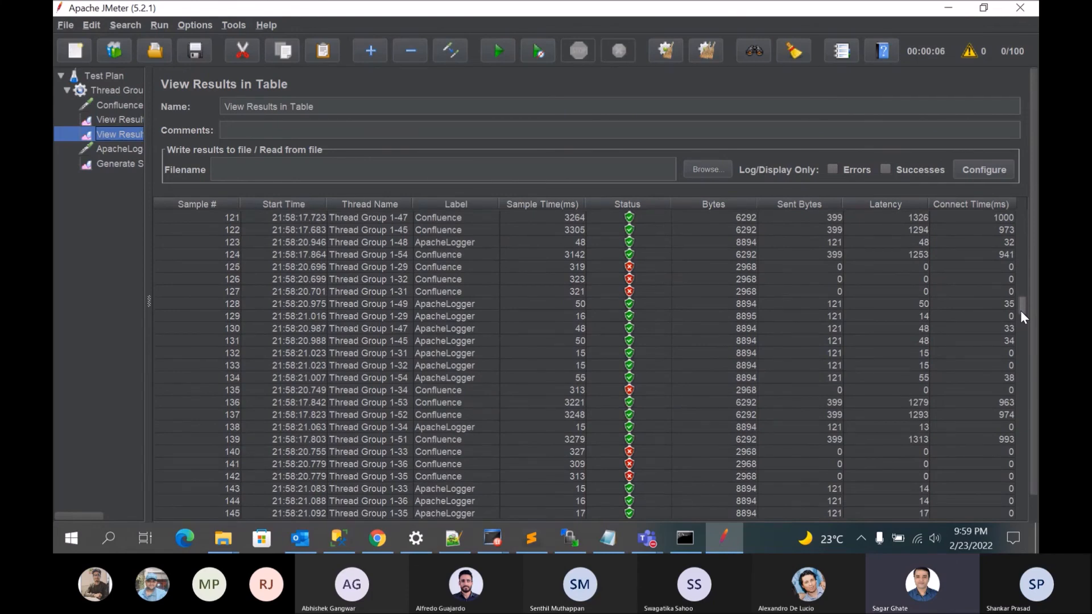
pyautogui.moveTo(1021, 311); pyautogui.dragTo(1020, 311)
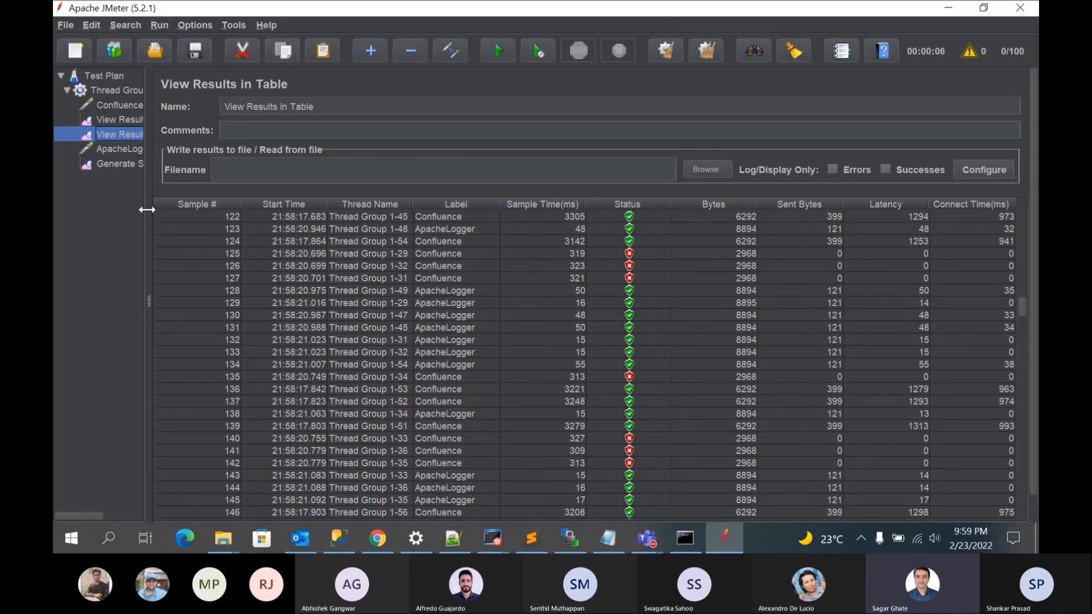
# Step: Widen the test plan tree to fit the full element names and check the Generate Summary Results listener
pyautogui.moveTo(147, 209); pyautogui.dragTo(214, 209)
pyautogui.click(147, 164)
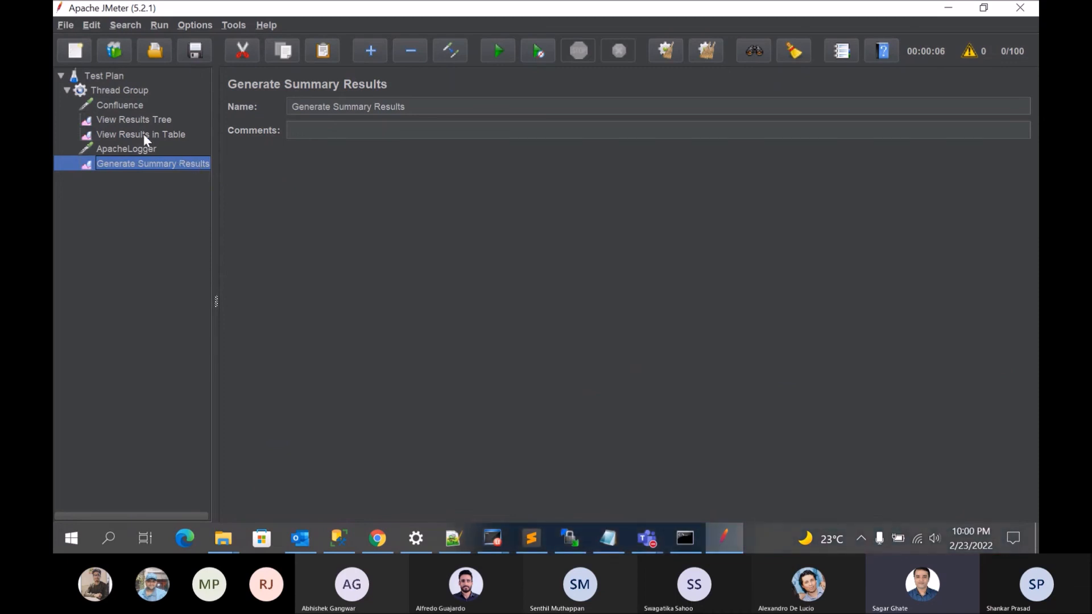
# Step: In the View Results Tree listener, collapse the first MyFirstTest sample and inspect the sampler result of a failed Confluence request
pyautogui.click(137, 120)
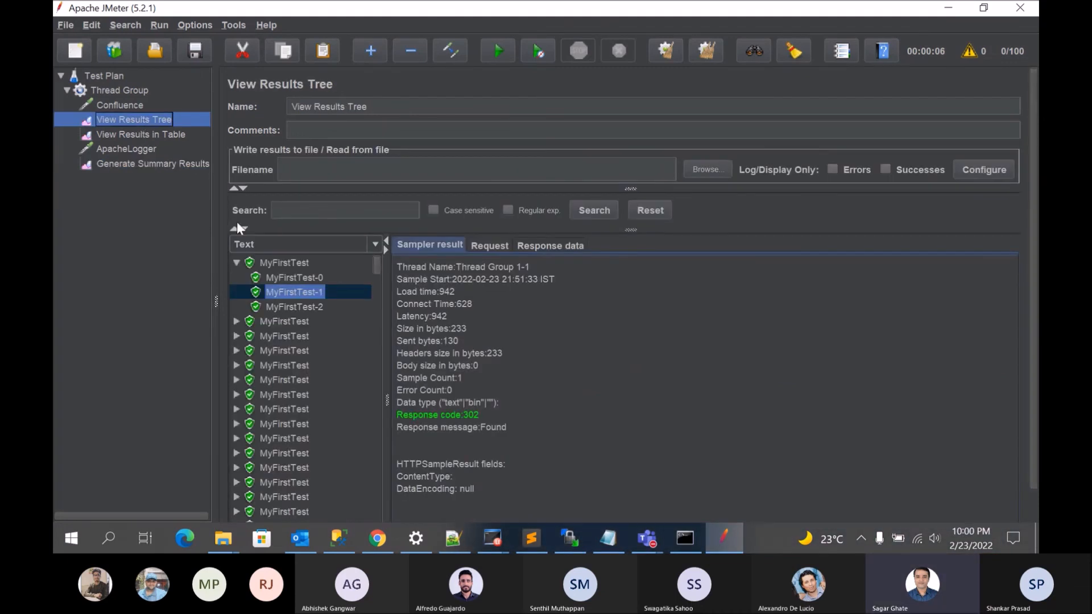
pyautogui.click(236, 262)
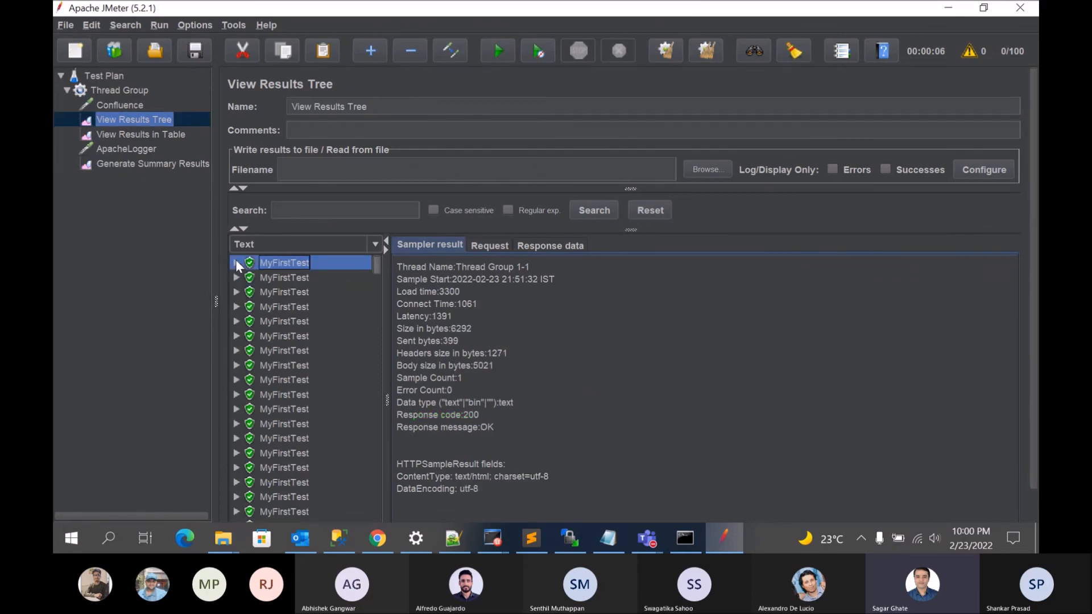
pyautogui.moveTo(378, 263); pyautogui.dragTo(382, 335)
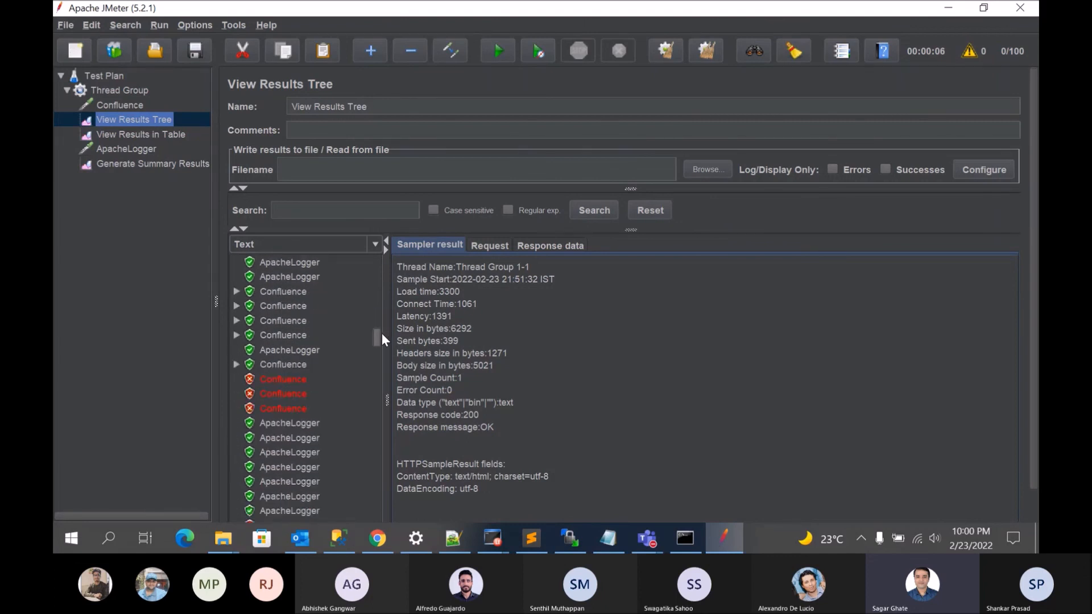
pyautogui.click(270, 381)
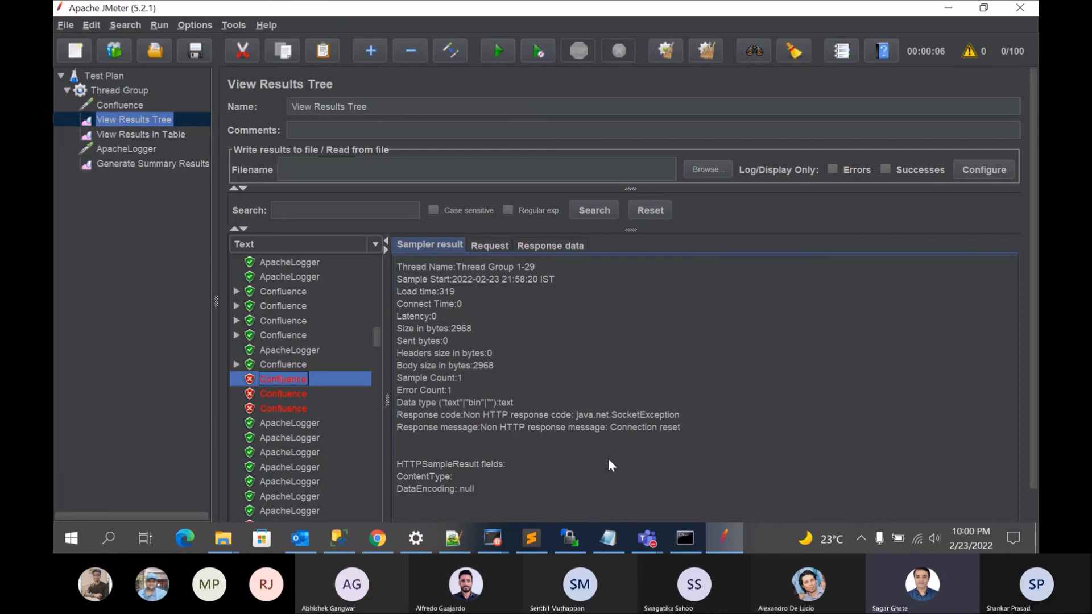
# Step: Look through the following samples in the results tree and inspect the sampler result of a successful Confluence request
pyautogui.moveTo(376, 339); pyautogui.dragTo(377, 350)
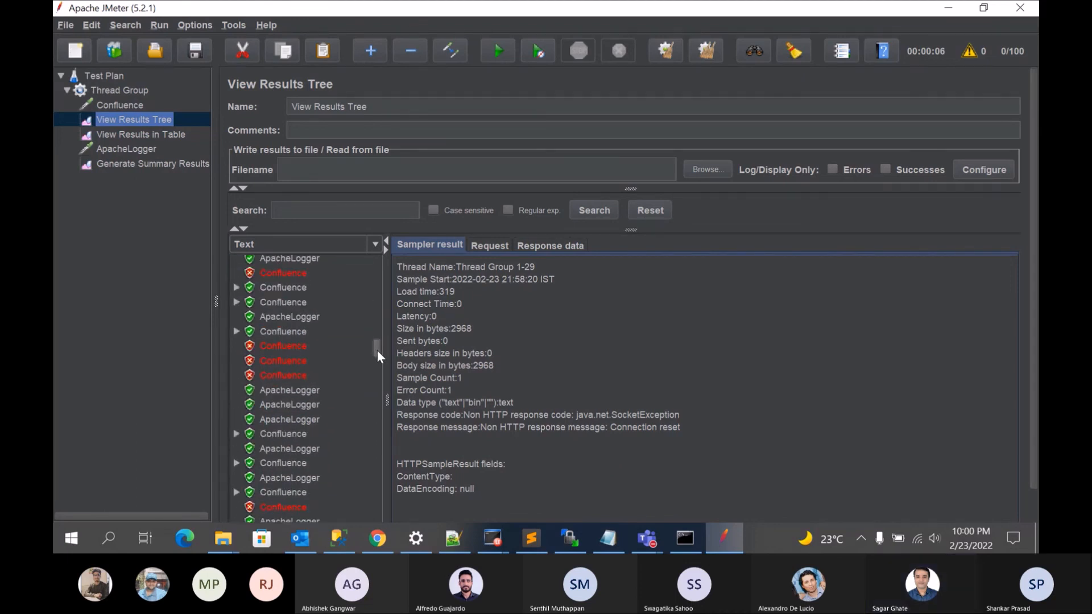
pyautogui.moveTo(379, 350); pyautogui.dragTo(379, 355)
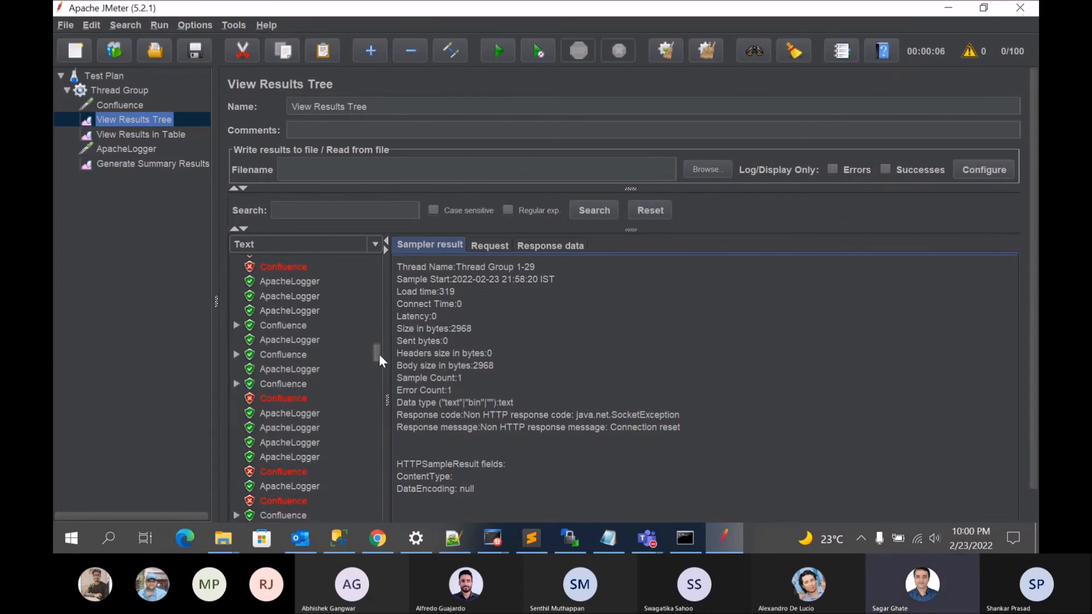
pyautogui.moveTo(379, 354); pyautogui.dragTo(380, 350)
pyautogui.click(293, 306)
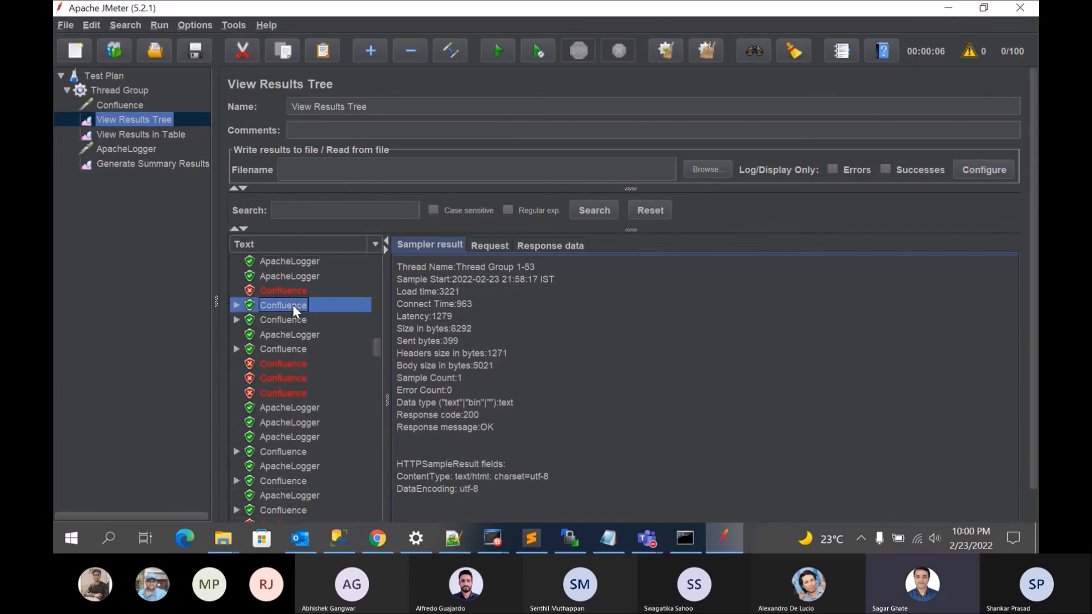